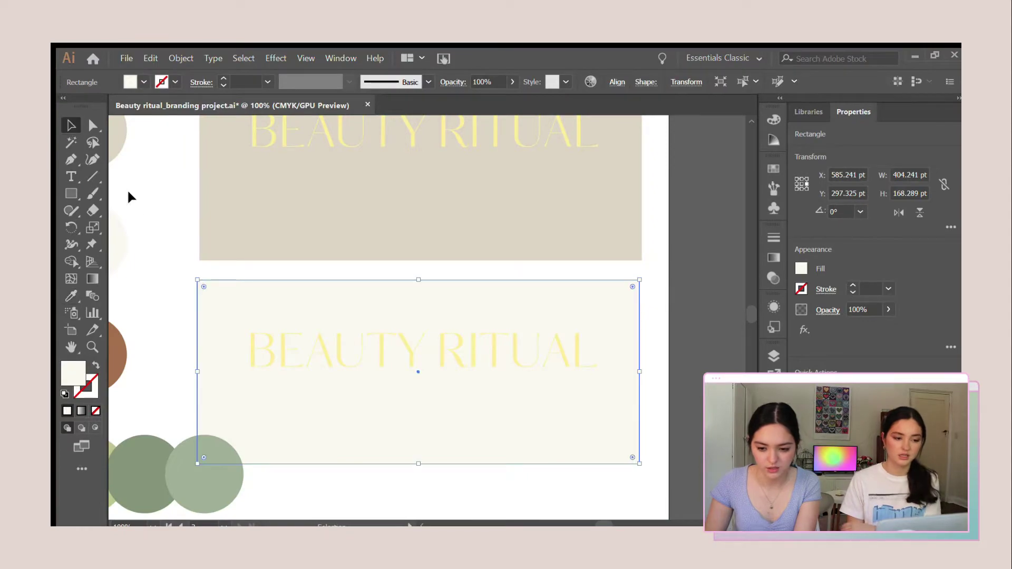
Step: Move the yellow BEAUTY RITUAL wordmark slightly down inside the cream rectangle and give it a matching yellow 1 pt stroke
click(130, 197)
drag(380, 363, 380, 380)
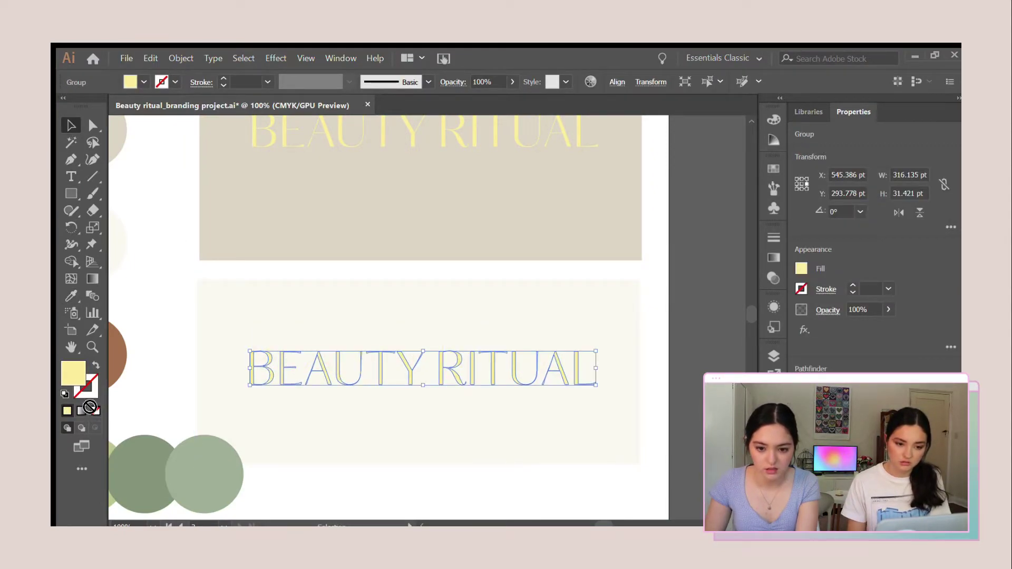
drag(87, 401, 93, 389)
click(160, 345)
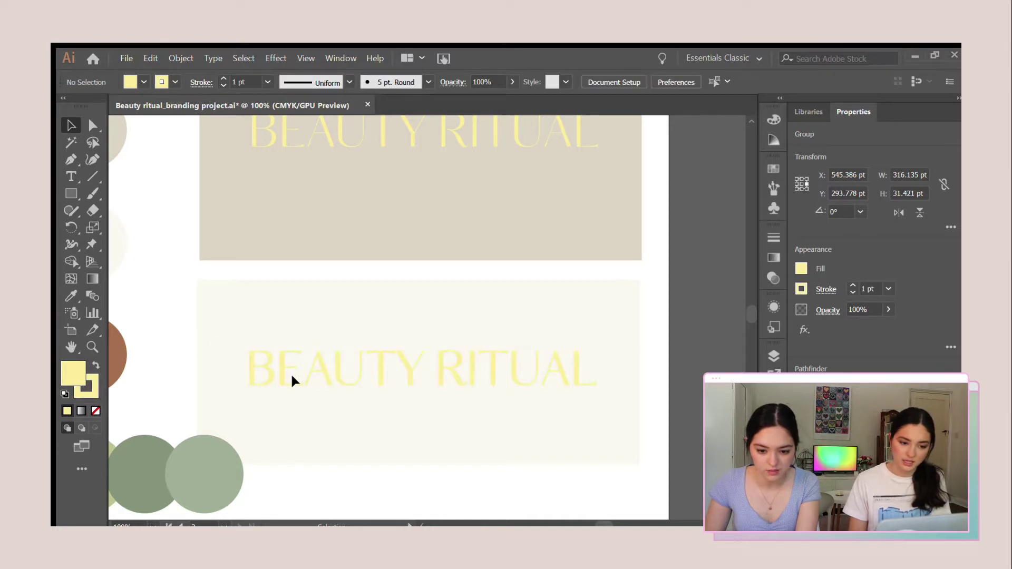
click(473, 375)
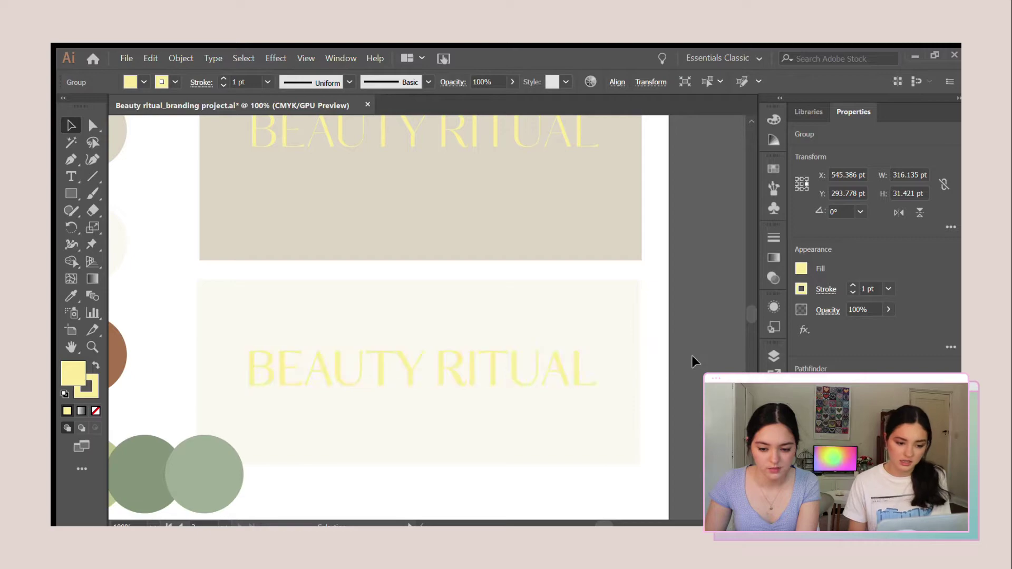
click(660, 362)
Step: Give the BEAUTY RITUAL wordmark on the beige rectangle a matching yellow stroke with a 0.5 pt weight
scroll(660, 365, up, 2)
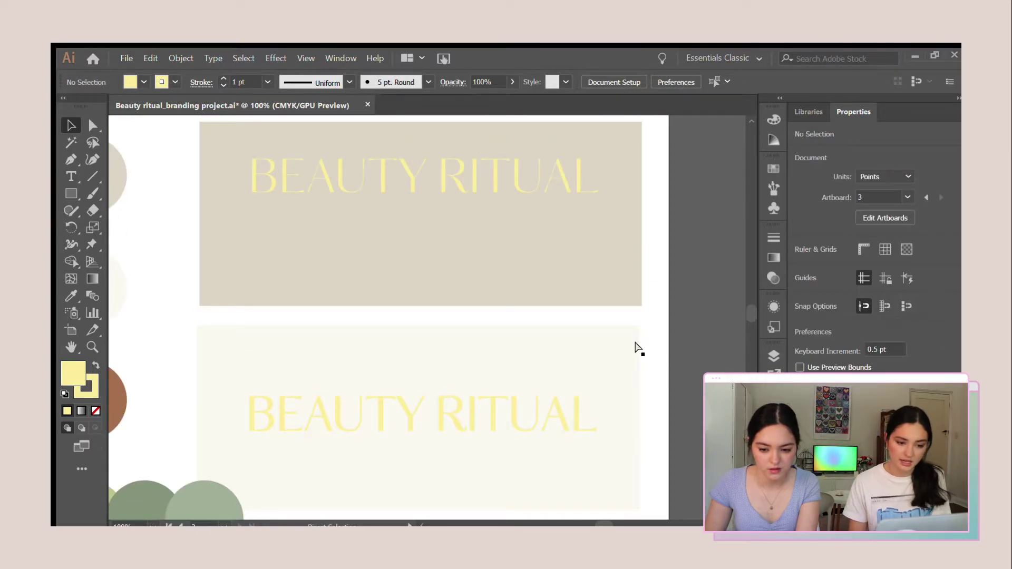
key(ctrl+minus)
click(424, 226)
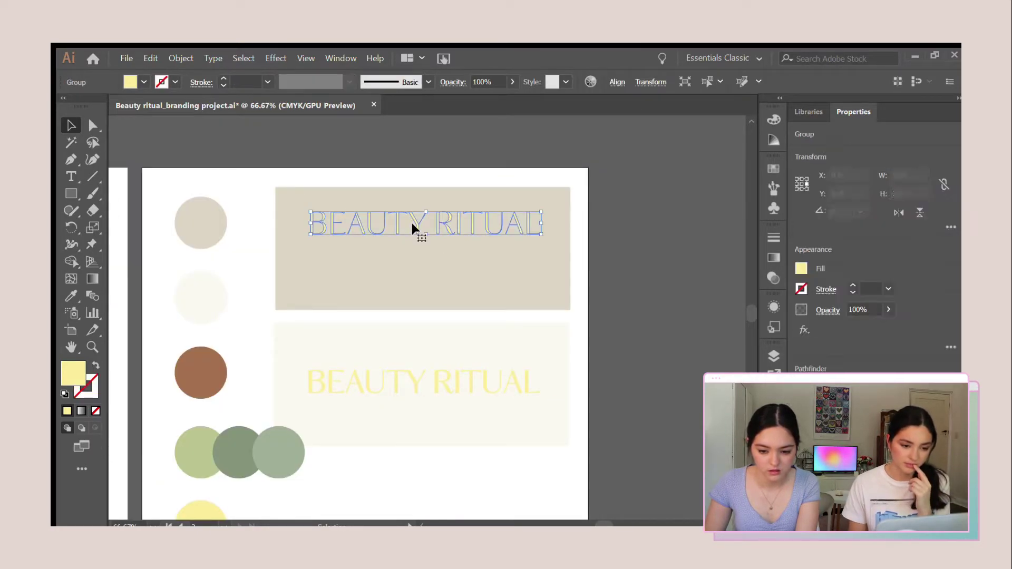
key(ctrl+plus)
drag(84, 399, 85, 393)
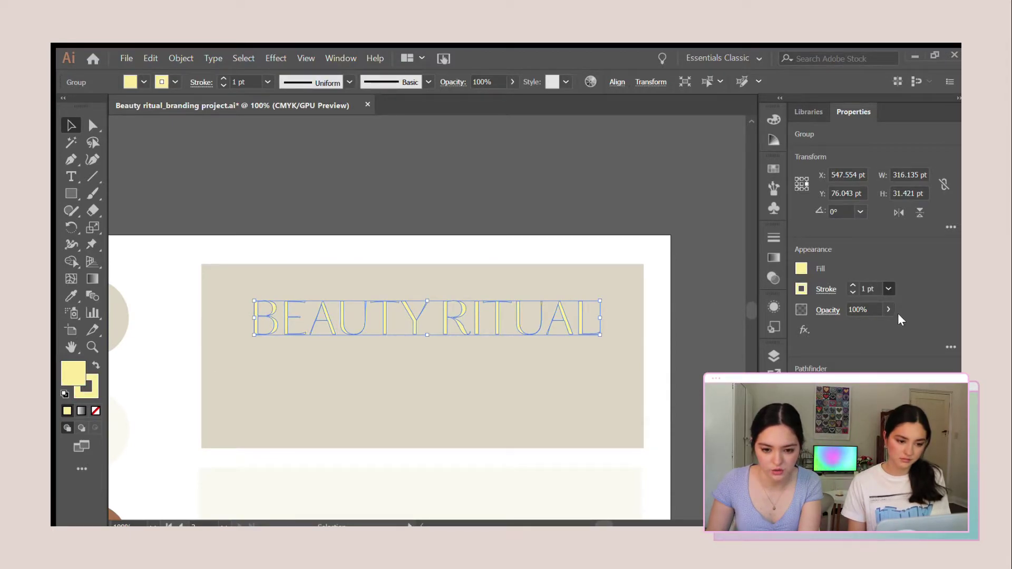
click(667, 305)
scroll(664, 302, down, 2)
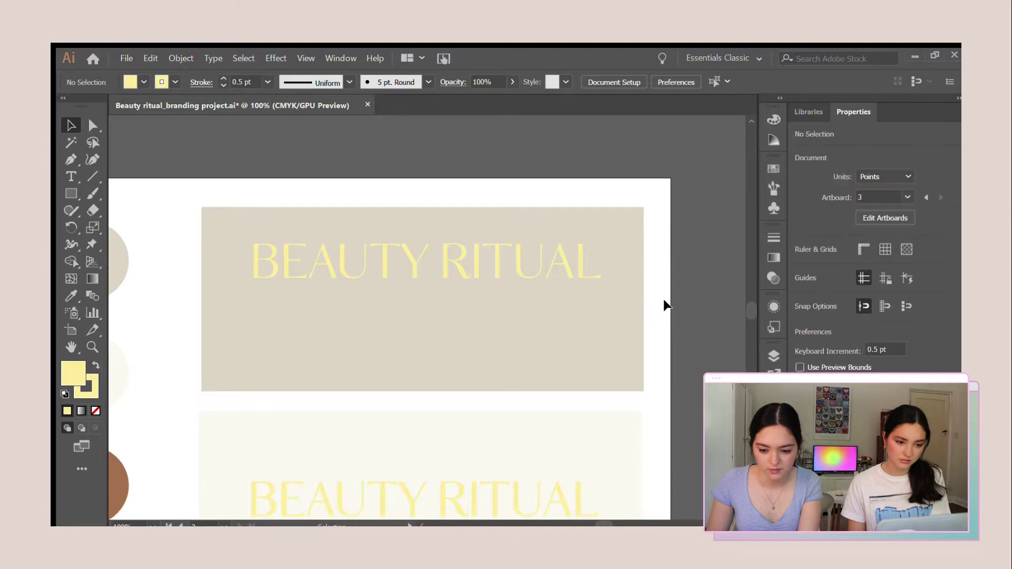
Step: Copy the yellow wordmark directly below the original on the beige rectangle and give the copy a lighter yellow fill
scroll(412, 257, down, 2)
click(382, 210)
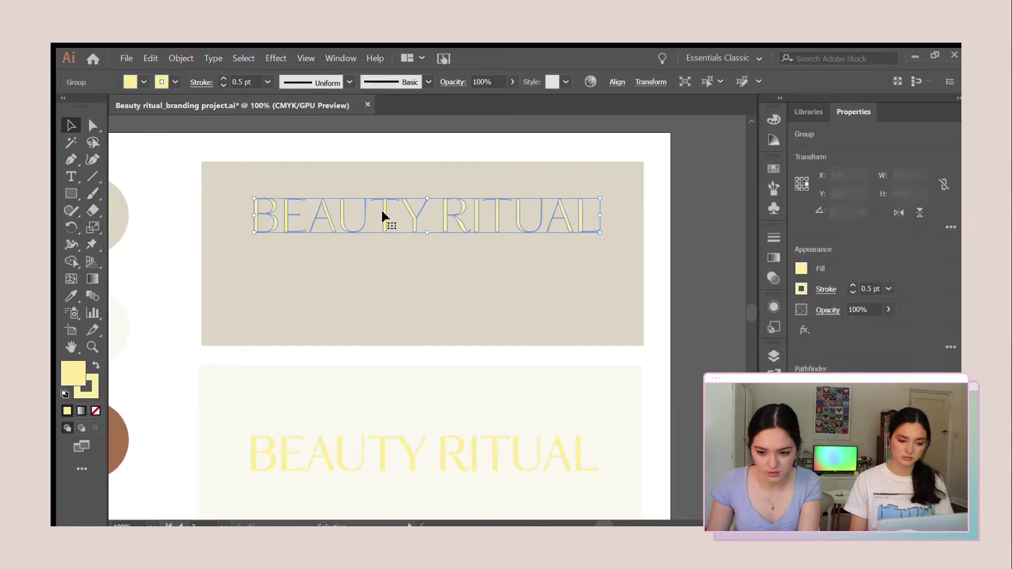
drag(383, 211, 383, 275)
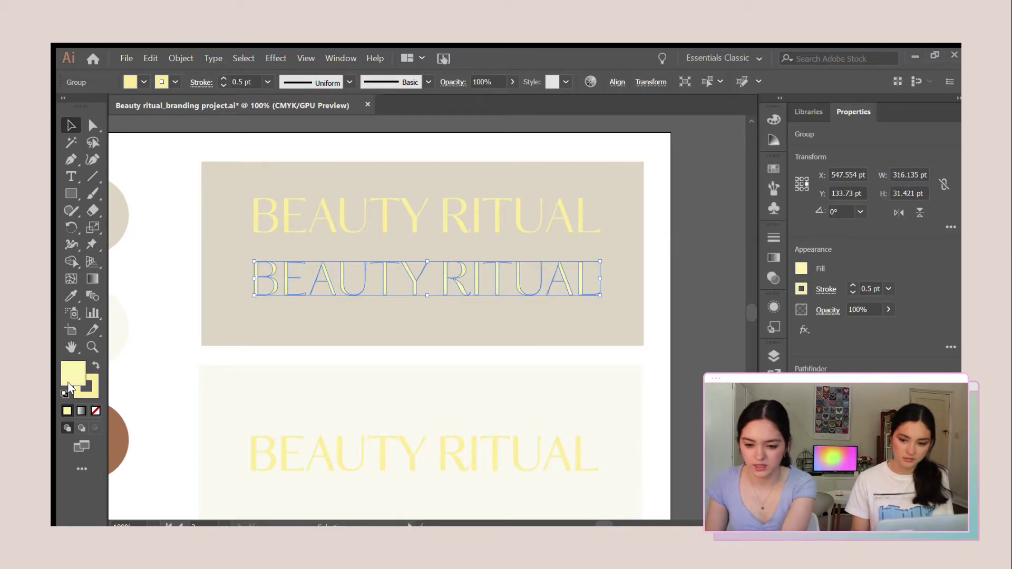
click(238, 318)
Step: Save the branding document and extend the cream rectangle's lower edge downward below its wordmark
scroll(337, 274, down, 2)
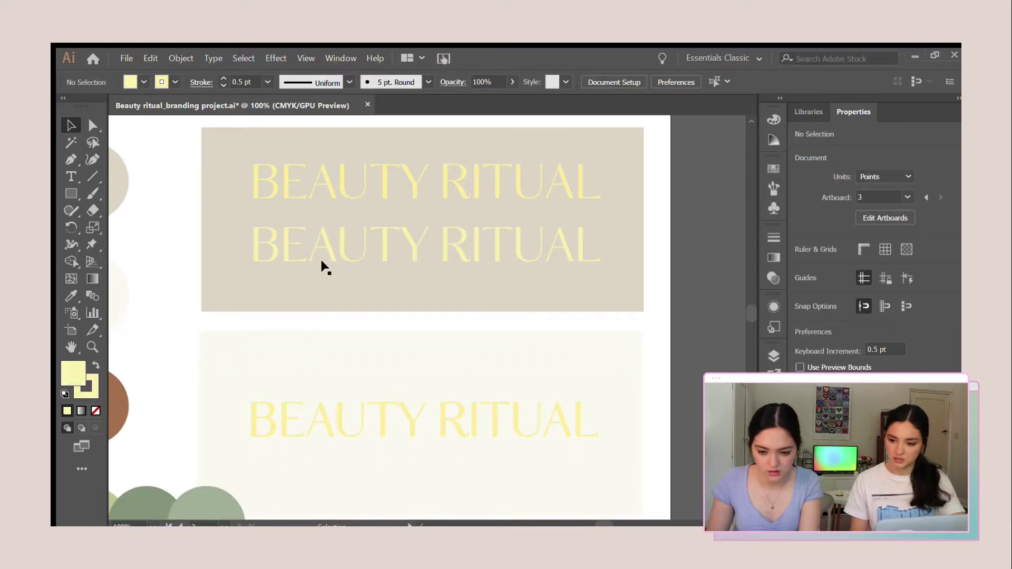
scroll(343, 253, down, 2)
scroll(358, 264, up, 4)
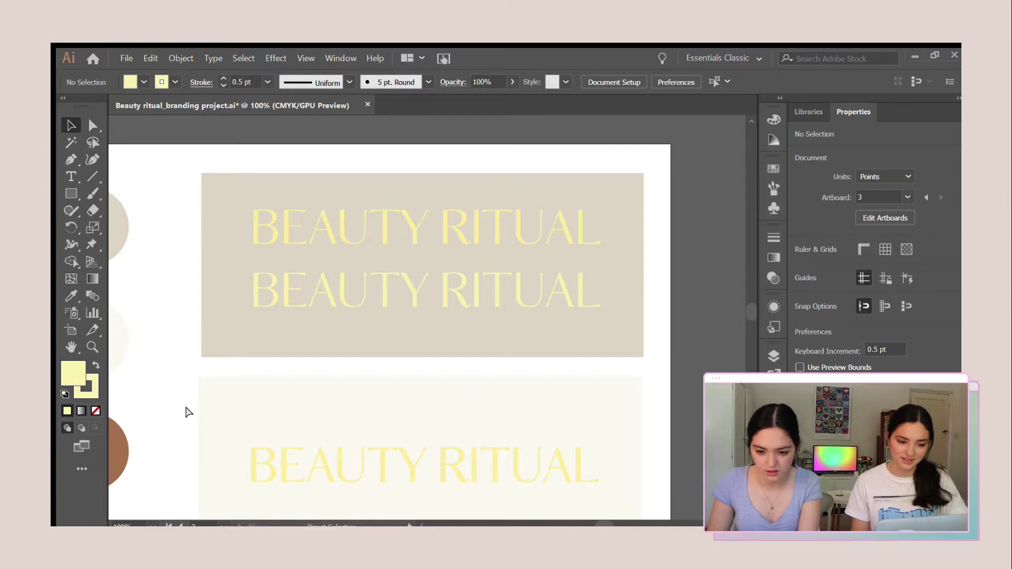
scroll(166, 287, down, 9)
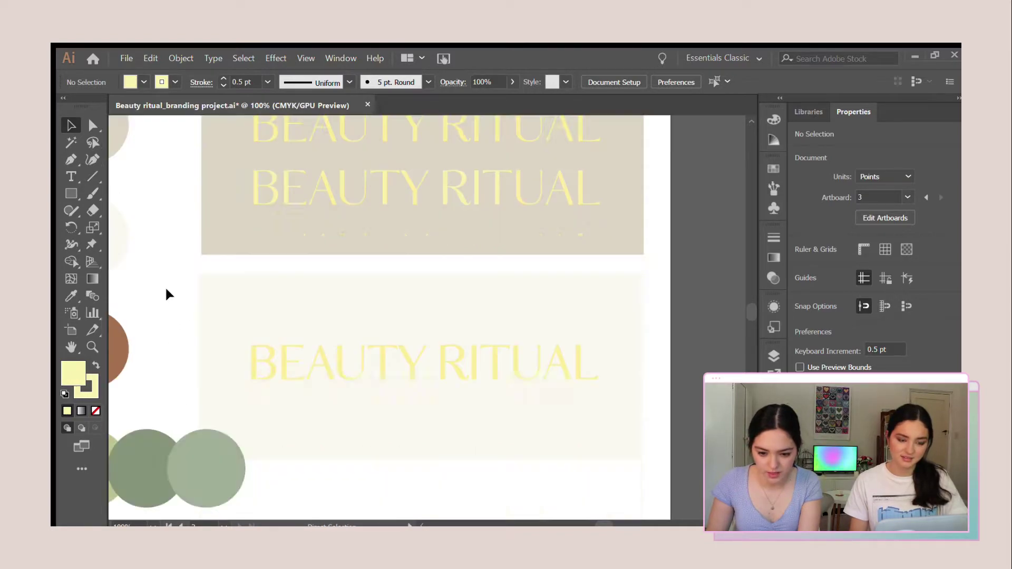
key(ctrl+s)
click(455, 359)
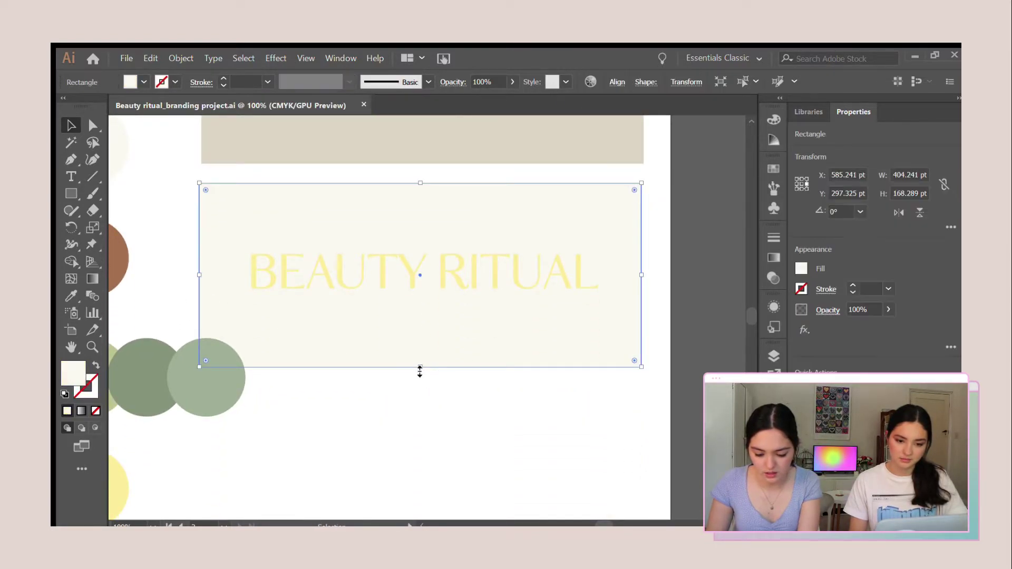
drag(420, 367, 420, 475)
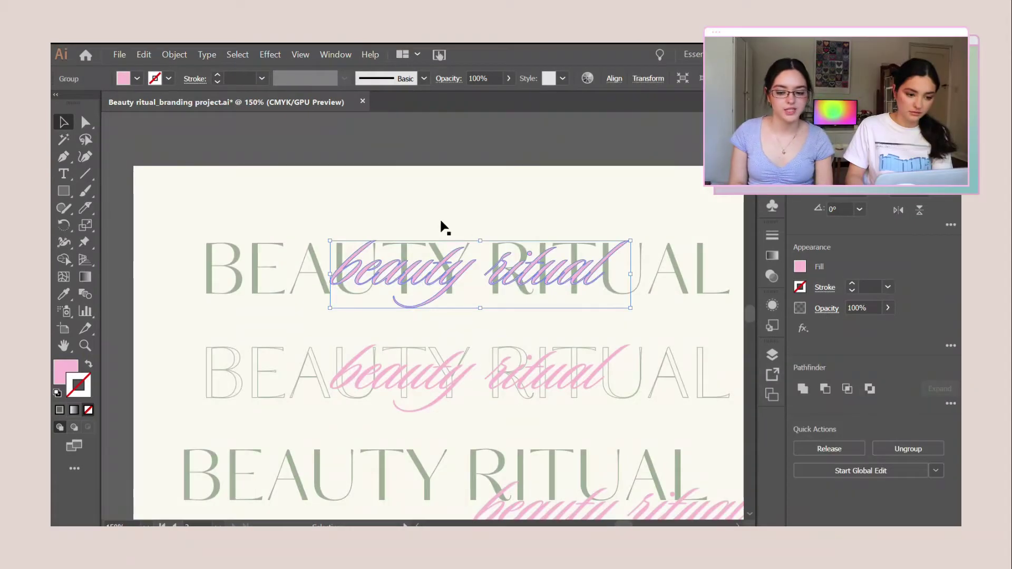
Step: Examine up close how the pink script overlaps the solid green BEAUTY RITUAL letters in the first logo option
click(488, 138)
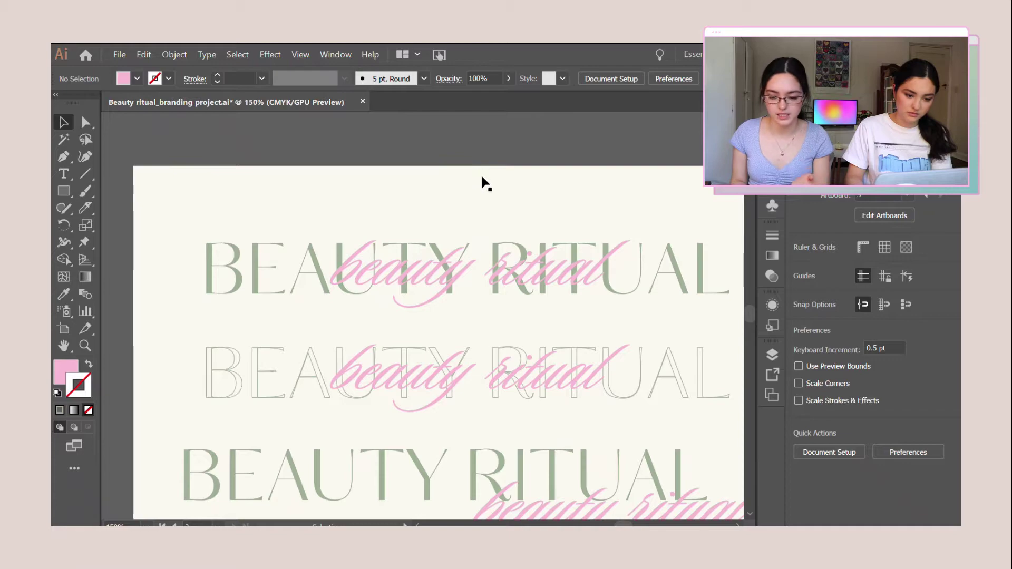
click(424, 273)
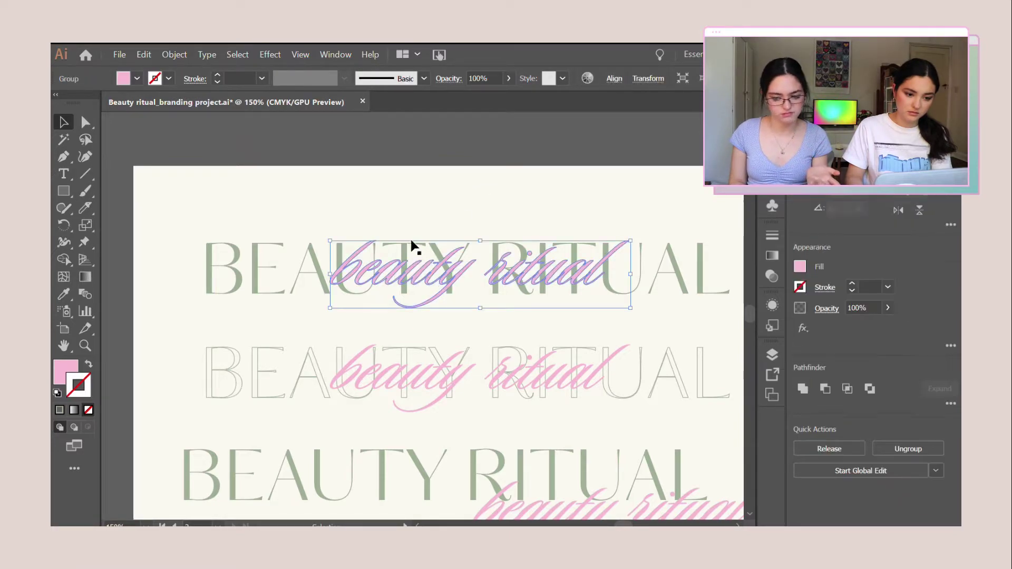
key(ctrl+equal)
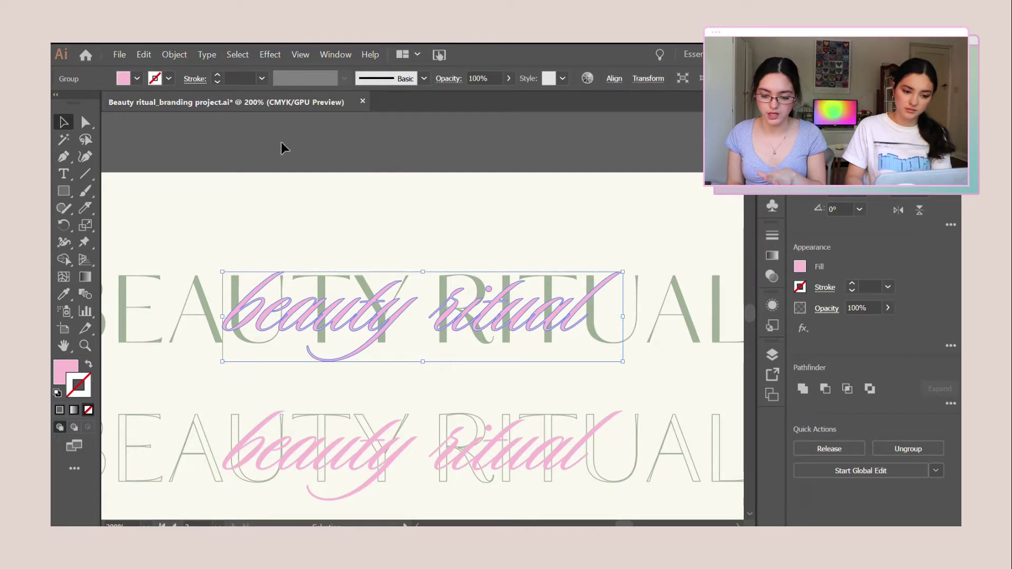
click(293, 167)
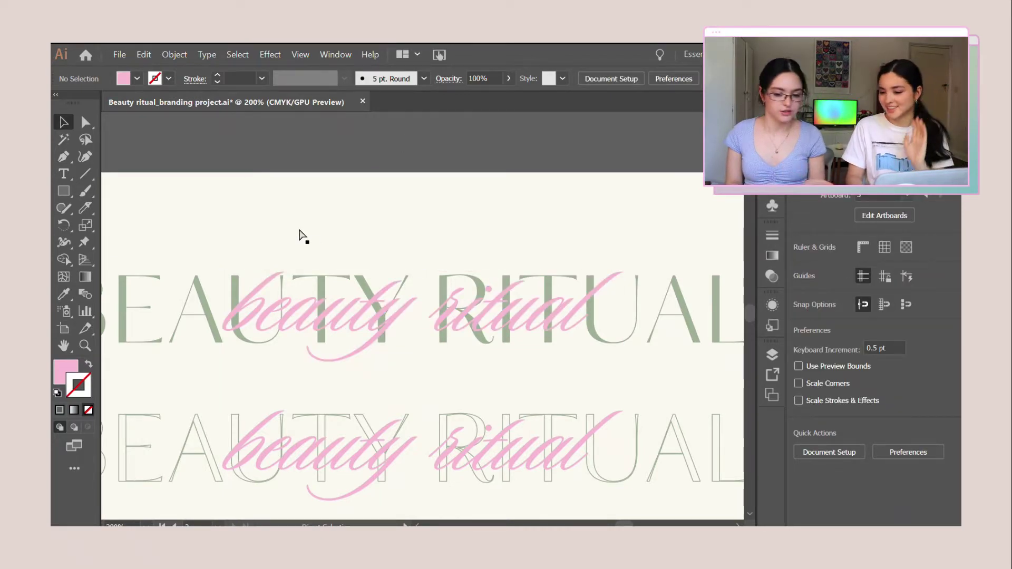
key(ctrl+minus)
key(ctrl+minus)
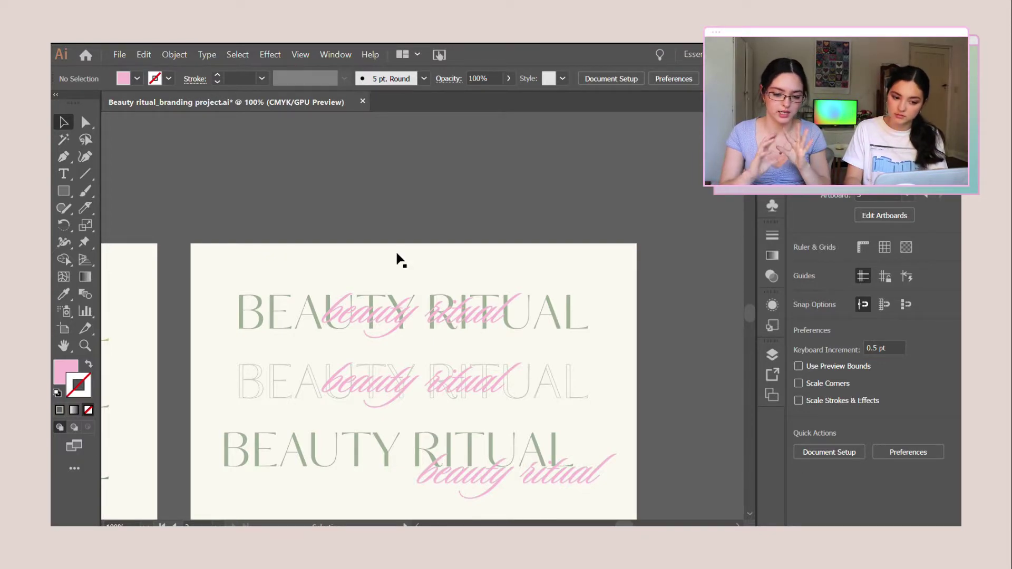
click(331, 315)
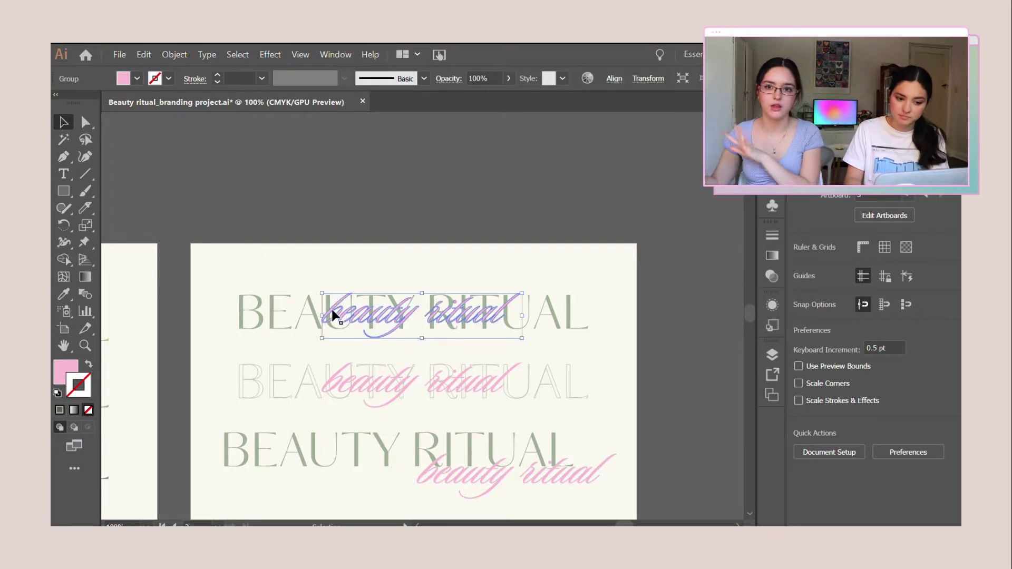
key(ctrl+plus)
key(ctrl+plus)
key(ctrl+plus)
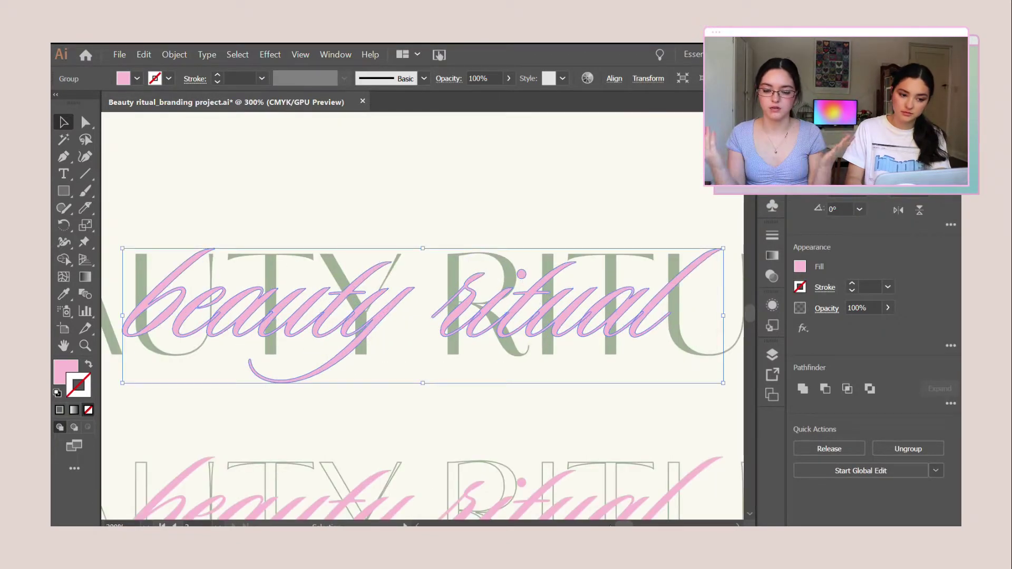
drag(619, 525, 614, 525)
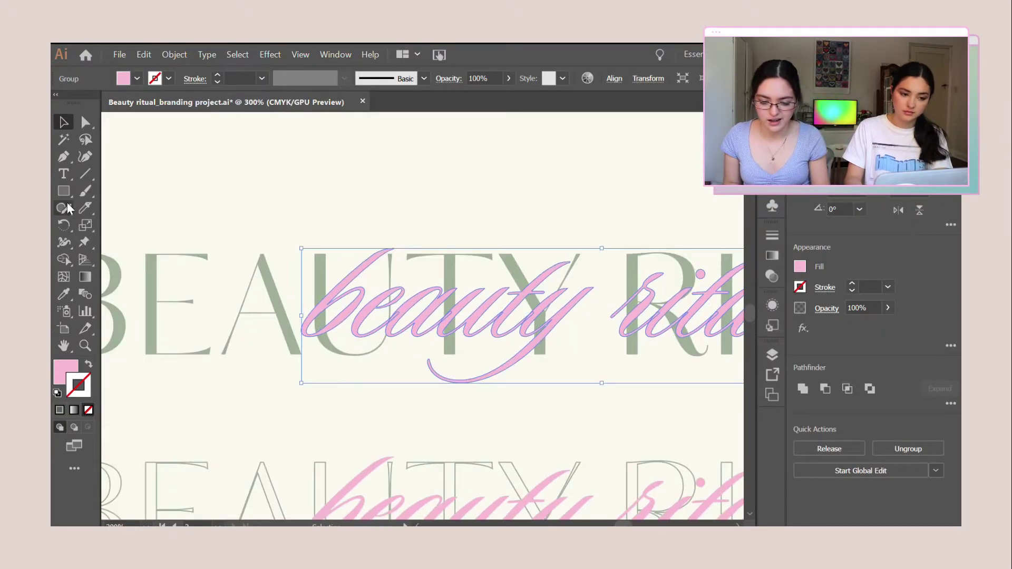
Step: Cut the lower bowl of the pink script's b with the Knife tool and delete the piece covering the green U's stem
click(84, 206)
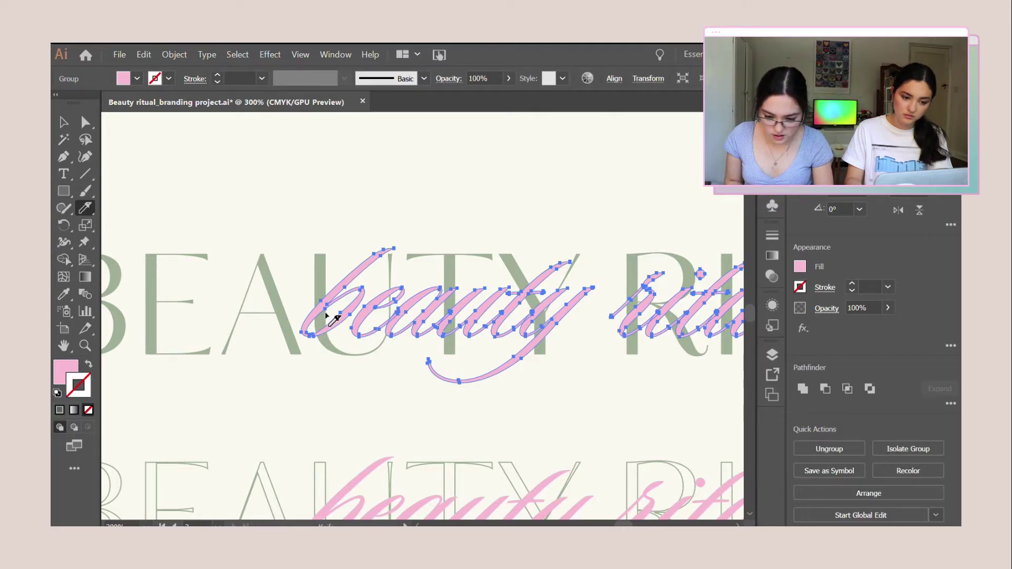
key(v)
click(85, 122)
key(ctrl+plus)
key(ctrl+plus)
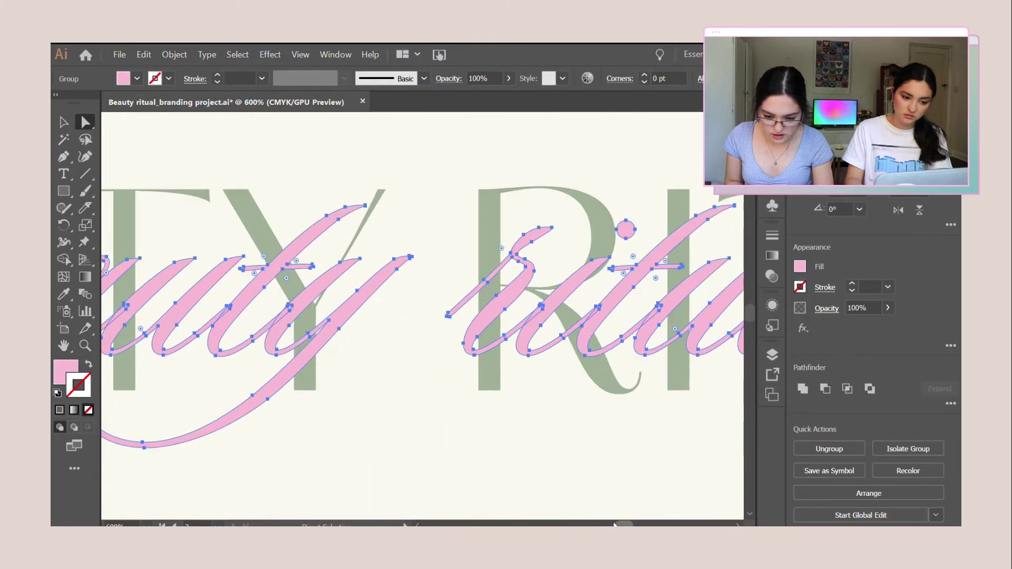
scroll(655, 278, left, 5)
click(422, 324)
key(Delete)
click(425, 399)
key(v)
scroll(522, 235, right, 4)
Step: Cut the pink script's e where it crosses the green U's thin stem and delete the overlapping piece
click(85, 208)
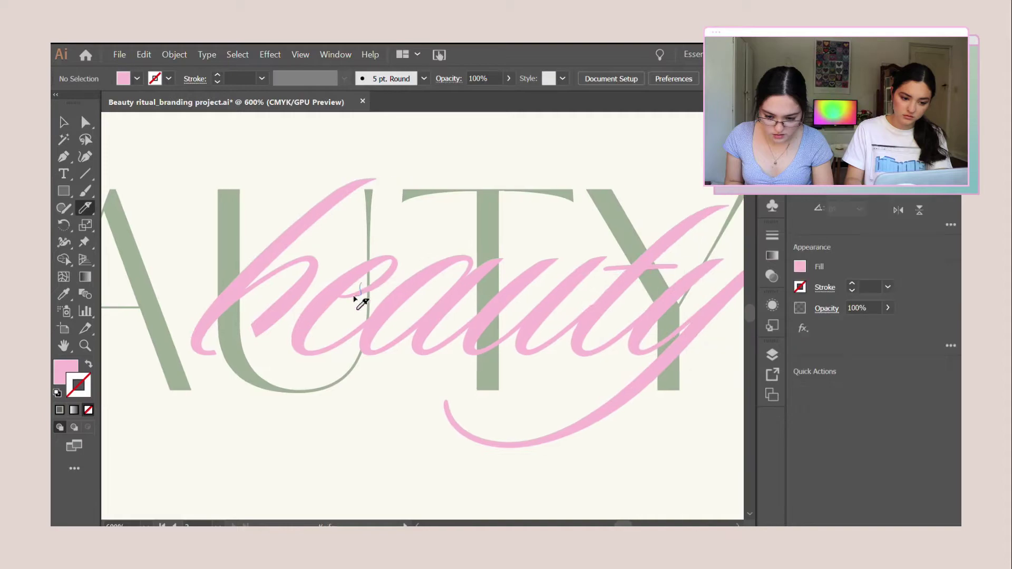
drag(356, 302, 377, 277)
click(64, 122)
click(84, 121)
scroll(449, 179, up, 3)
click(449, 179)
scroll(450, 179, down, 3)
click(369, 277)
key(Delete)
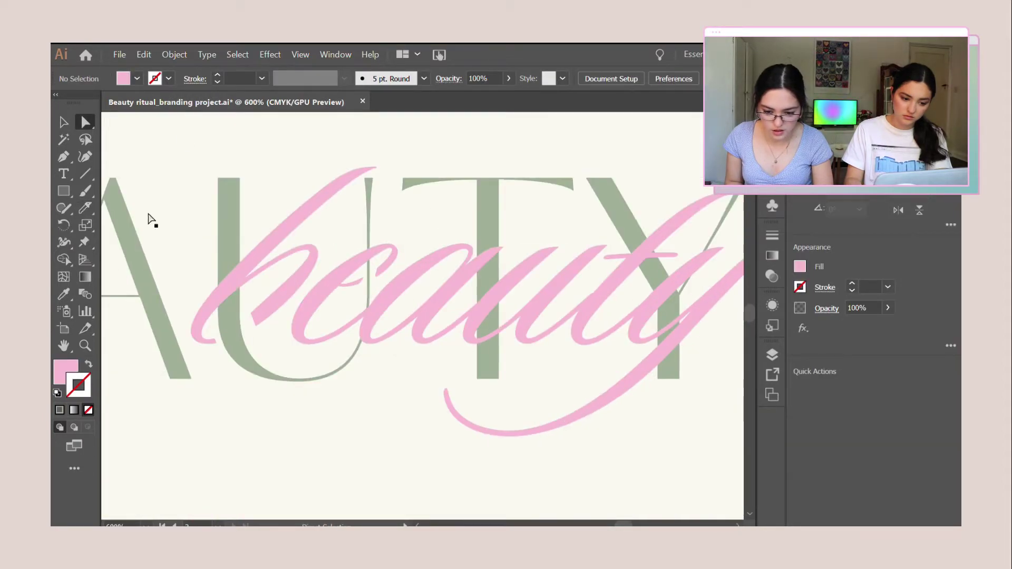
Step: Cut the pink script letters with the Knife tool where they cross the green T's stem and the Y
click(64, 122)
key(i)
scroll(365, 296, right, 3)
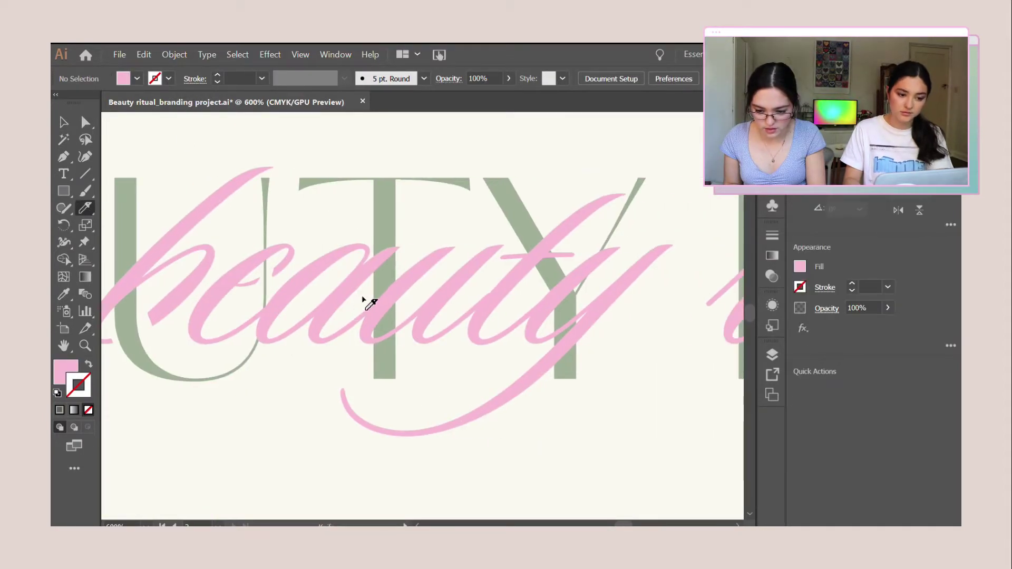
ctrl+click(373, 335)
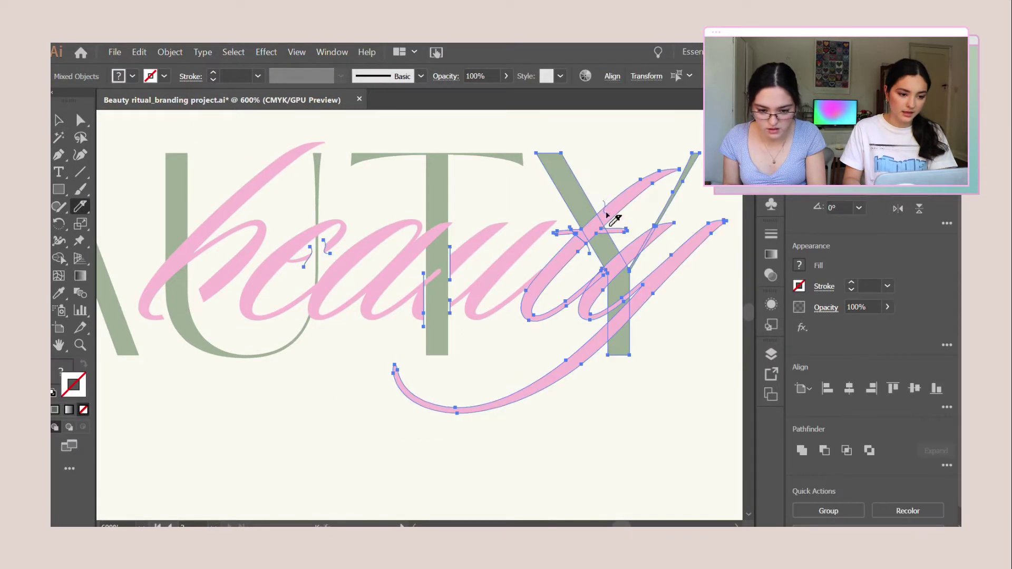
scroll(312, 213, up, 3)
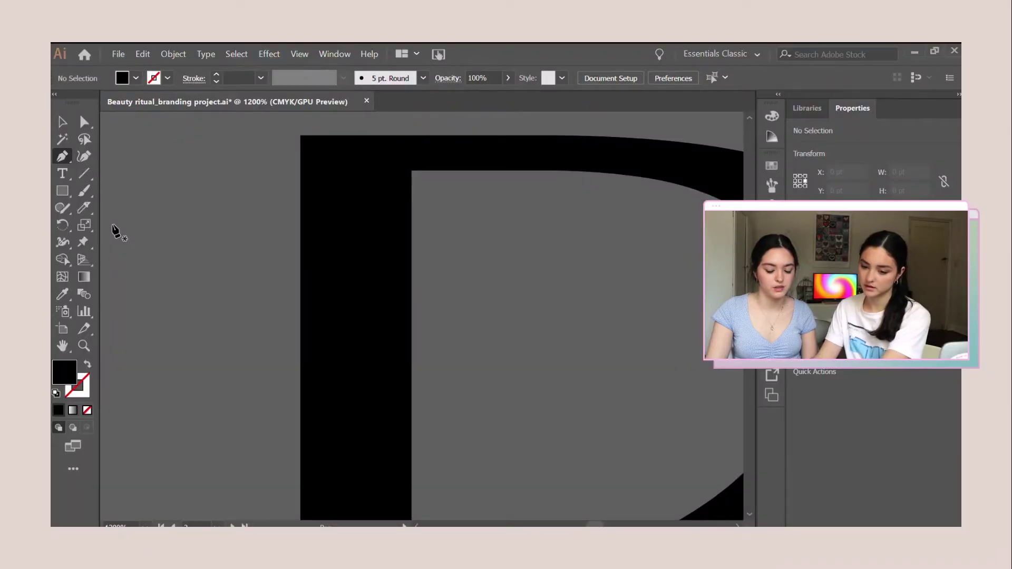
Step: Draw a curved black serif with the Pen tool, extending outward from the upper-left corner of the B's stem
click(313, 136)
drag(257, 135, 196, 164)
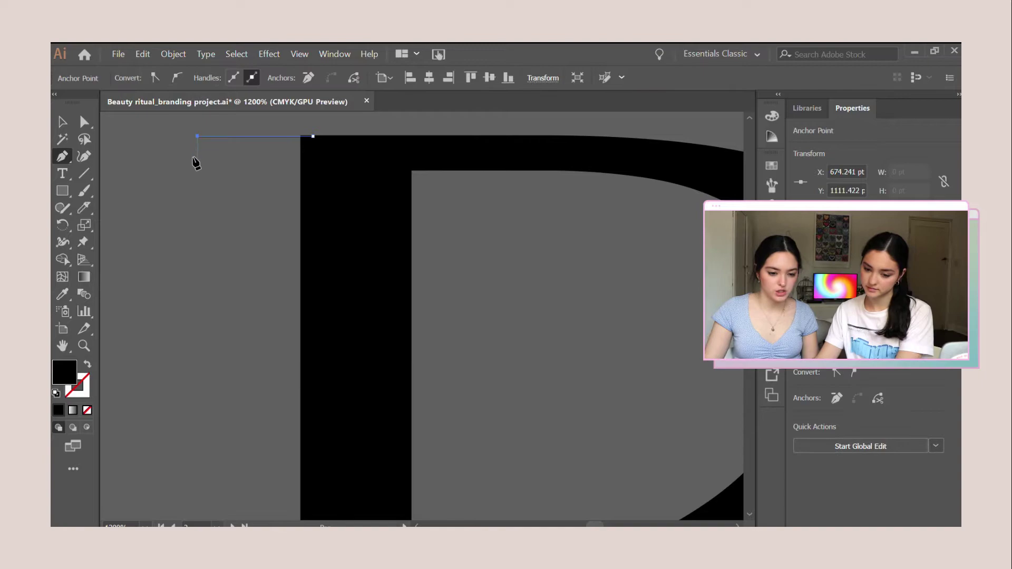
click(197, 154)
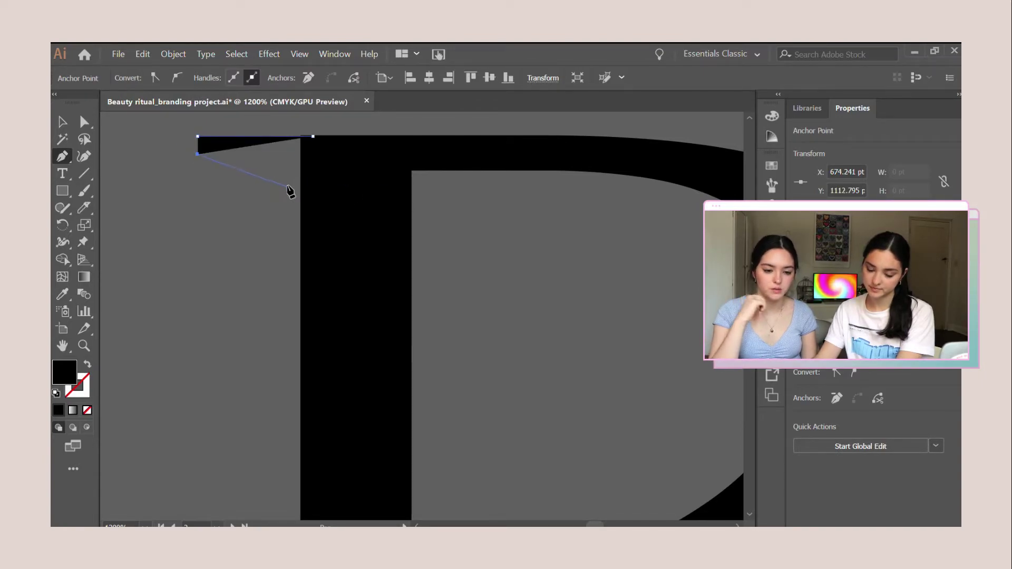
drag(331, 232, 333, 230)
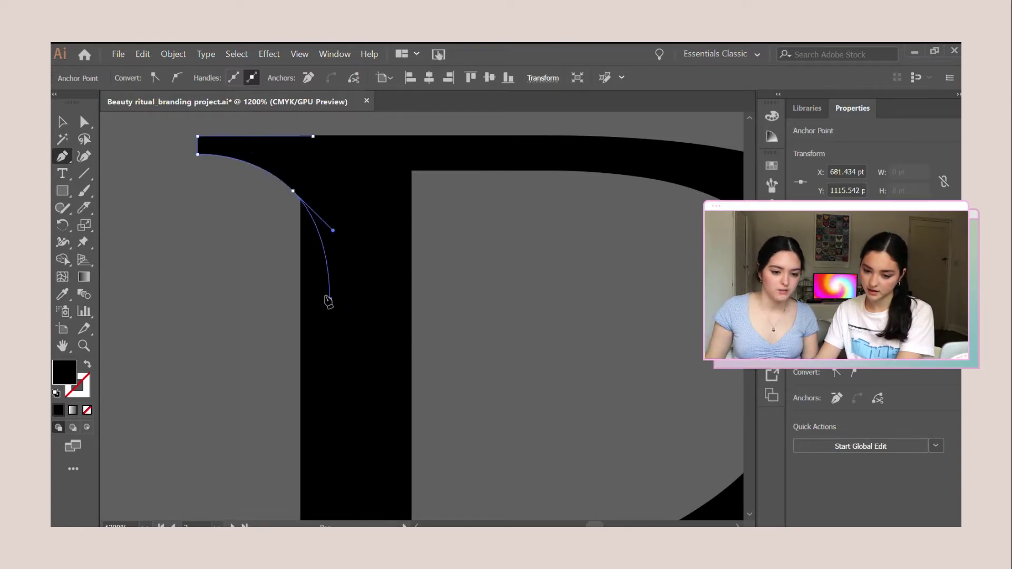
click(61, 121)
click(161, 220)
Step: Shift the middle anchor point of the B serif's curve outward to the left to reshape the curve
scroll(161, 216, down, 8)
scroll(191, 215, up, 4)
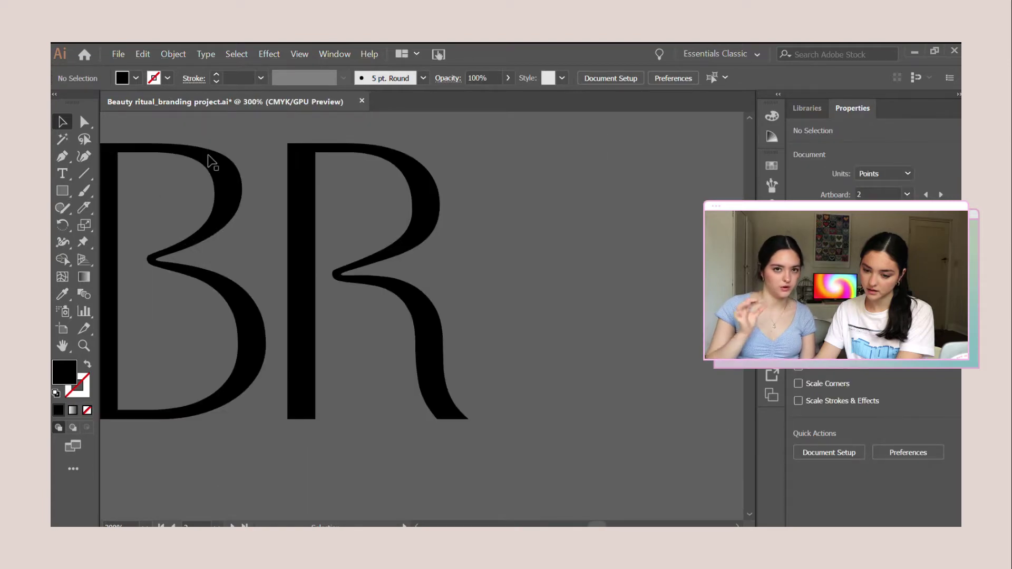
scroll(212, 162, down, 4)
scroll(178, 161, up, 6)
scroll(179, 160, up, 3)
click(215, 158)
key(a)
click(227, 219)
scroll(245, 189, up, 2)
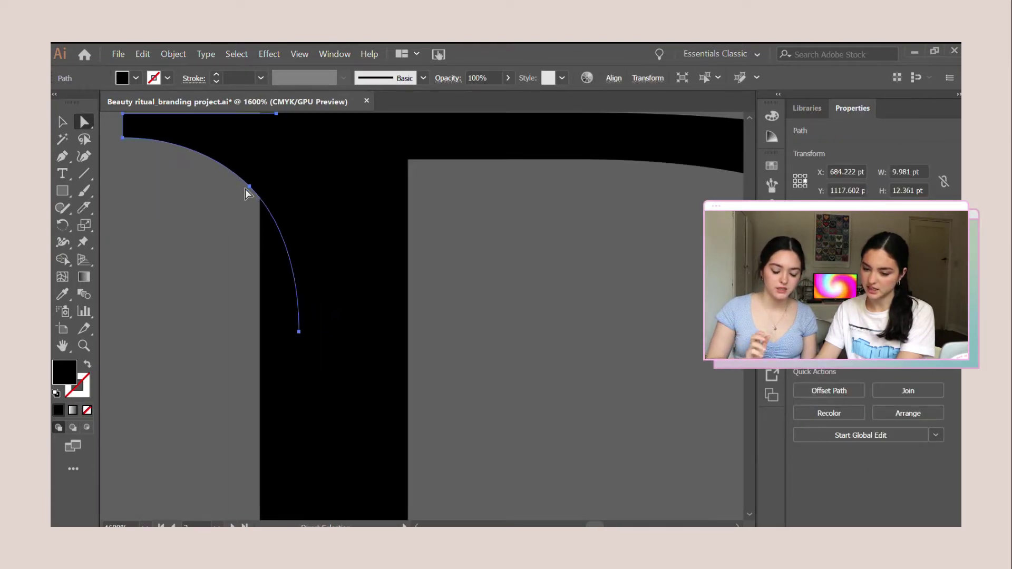
click(245, 184)
drag(245, 182, 223, 186)
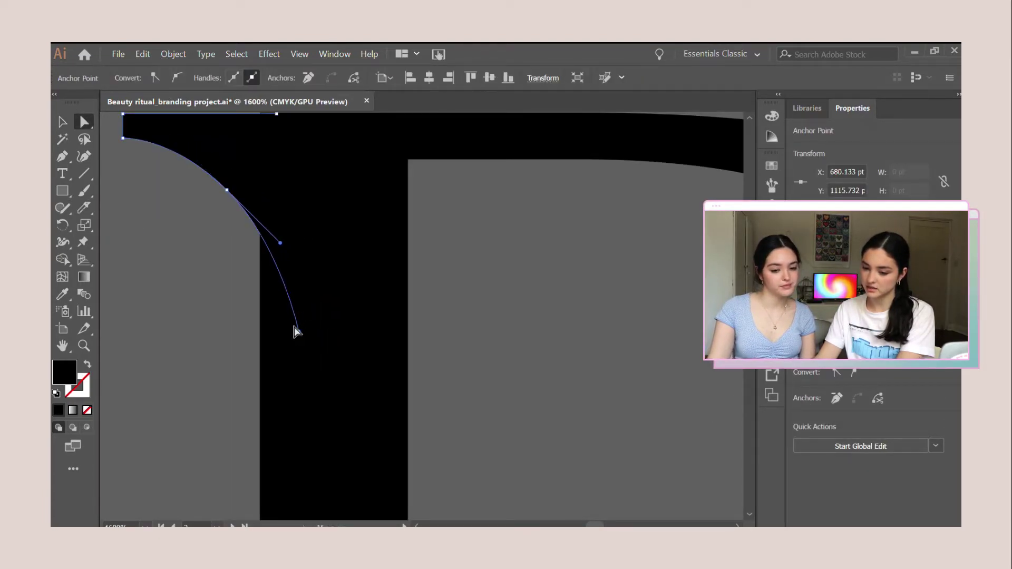
Step: Move the lower end anchor of the B serif's curve up and outward, closer to the stem's outer edge
drag(294, 327, 268, 310)
click(62, 121)
click(164, 314)
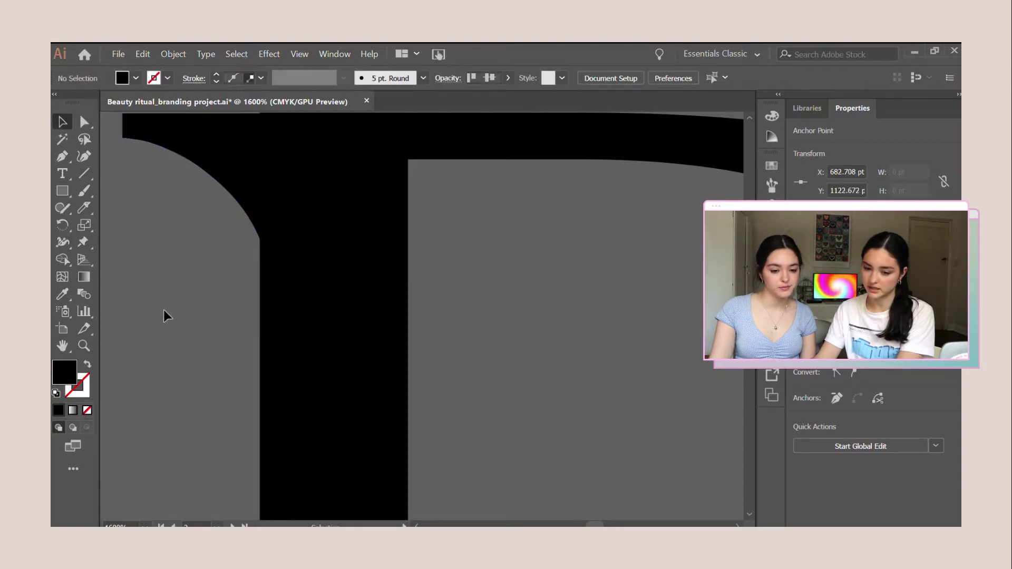
Step: Align the serif with the top of the B and nudge it outward until its curve meets the stem smoothly
scroll(263, 296, down, 5)
scroll(263, 285, up, 2)
click(240, 253)
shift+click(392, 244)
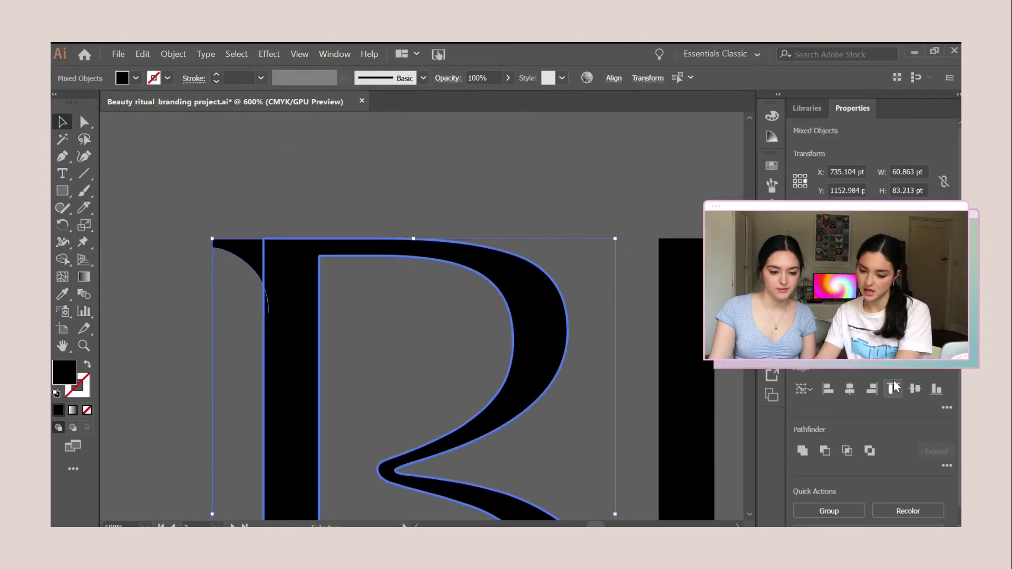
click(311, 191)
scroll(311, 232, down, 1)
scroll(265, 211, up, 3)
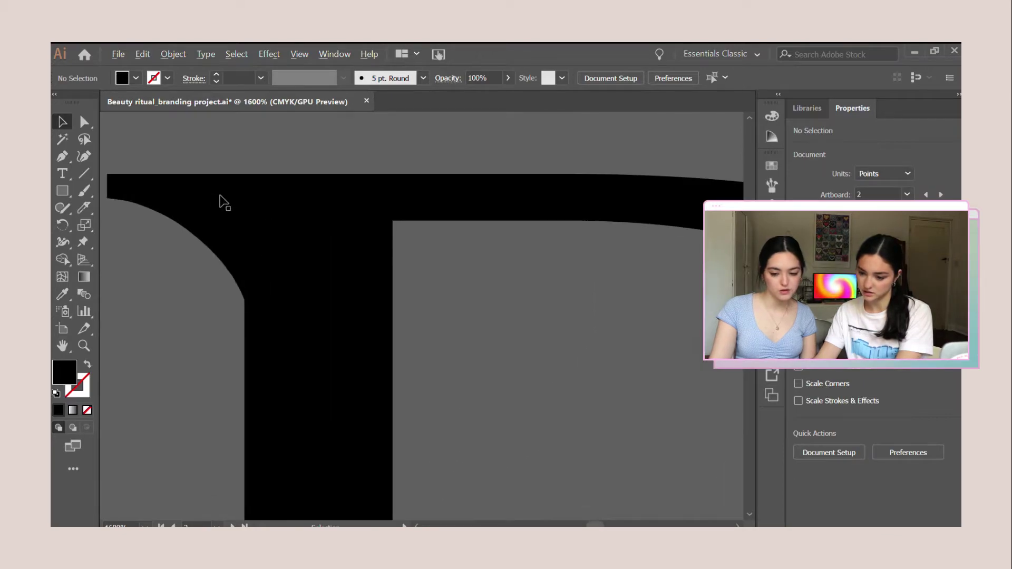
click(198, 209)
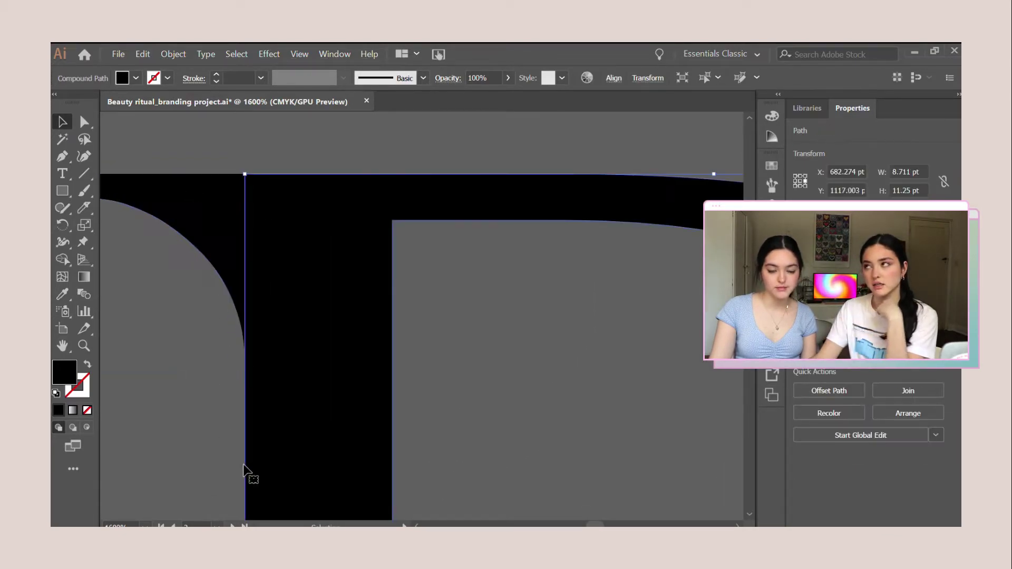
click(181, 148)
Step: Copy the B's top serif to the upper-left corner of the R's stem
scroll(161, 176, down, 5)
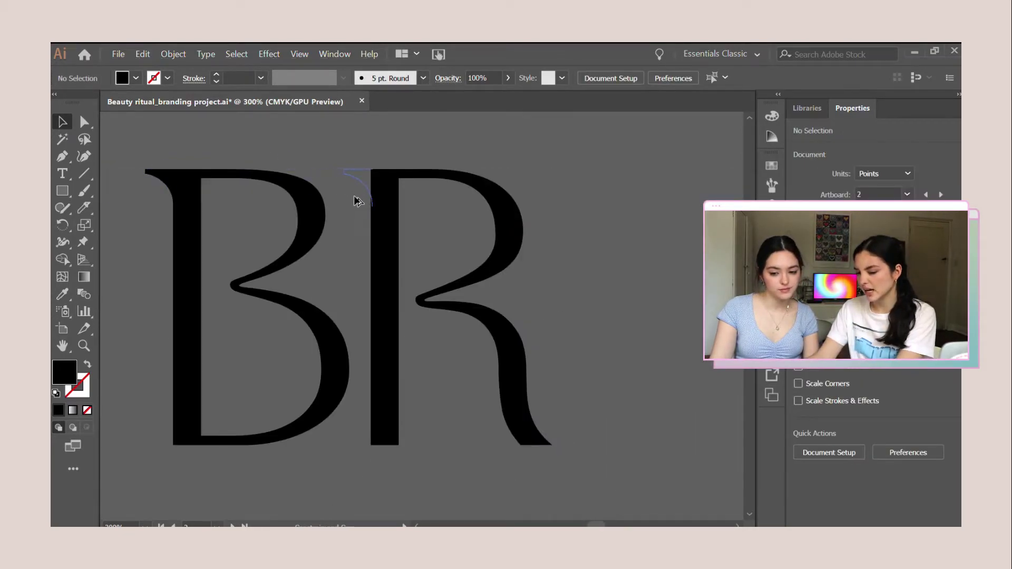
scroll(296, 200, down, 3)
scroll(304, 195, up, 1)
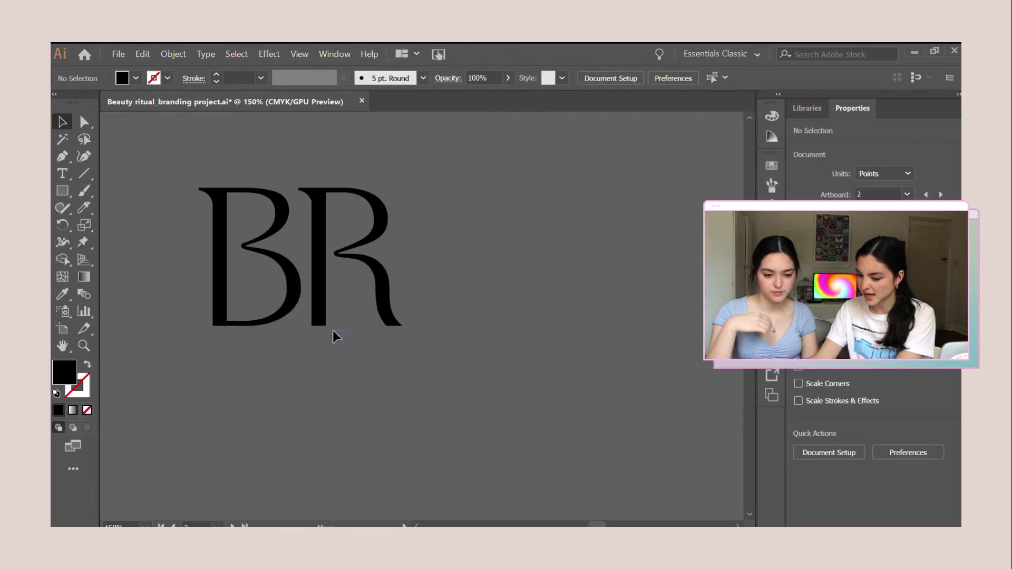
Step: Copy the R's top serif to the foot of its stem and flip it to curve upward toward the stem
drag(292, 208, 310, 329)
click(352, 340)
scroll(309, 330, up, 3)
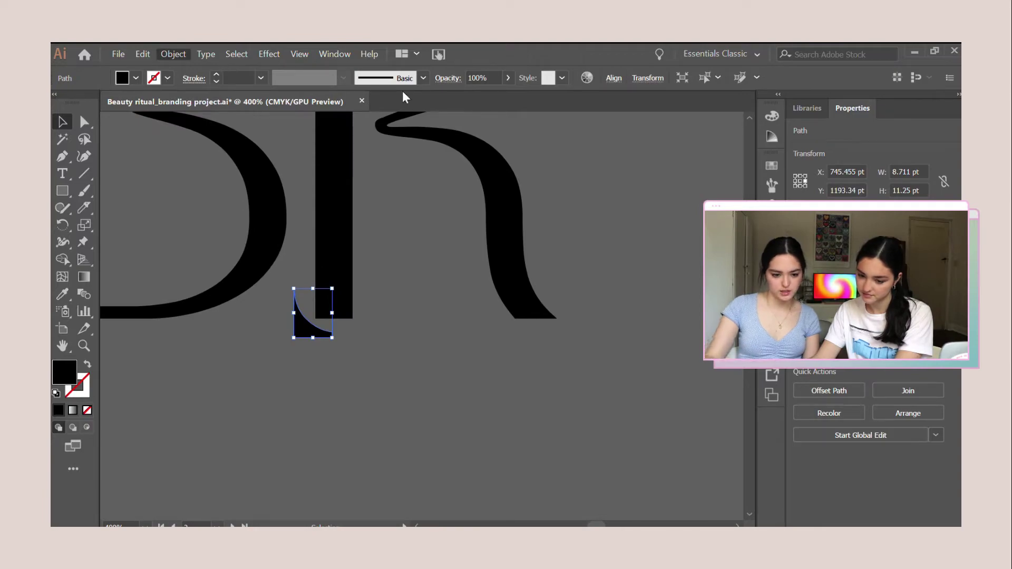
click(384, 319)
click(306, 302)
scroll(311, 301, up, 3)
Step: Place the flipped serif beside the R's stem foot and align its bottom edge to the R as key object
drag(349, 390, 298, 335)
shift+click(369, 329)
click(369, 330)
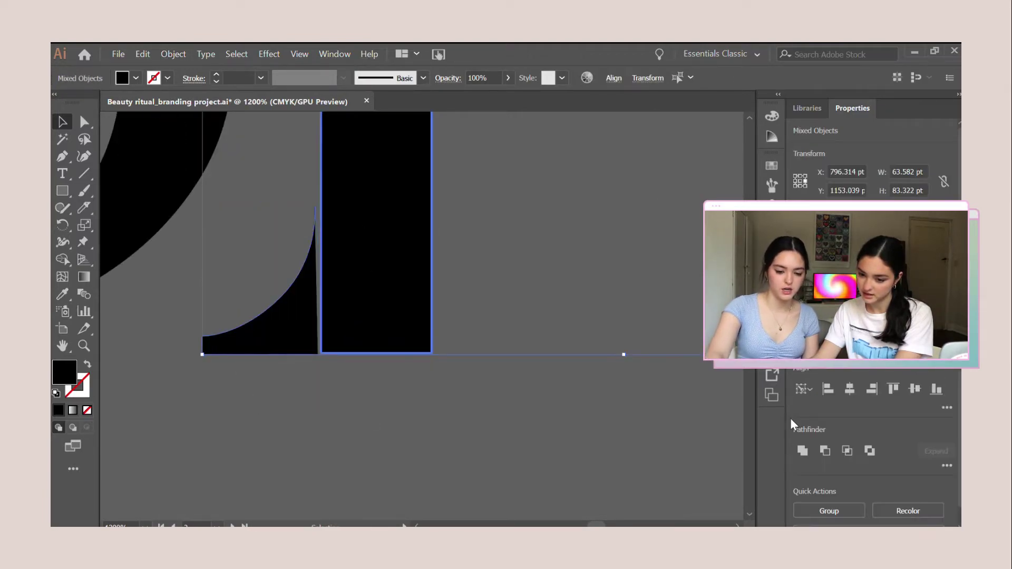
click(936, 389)
click(635, 483)
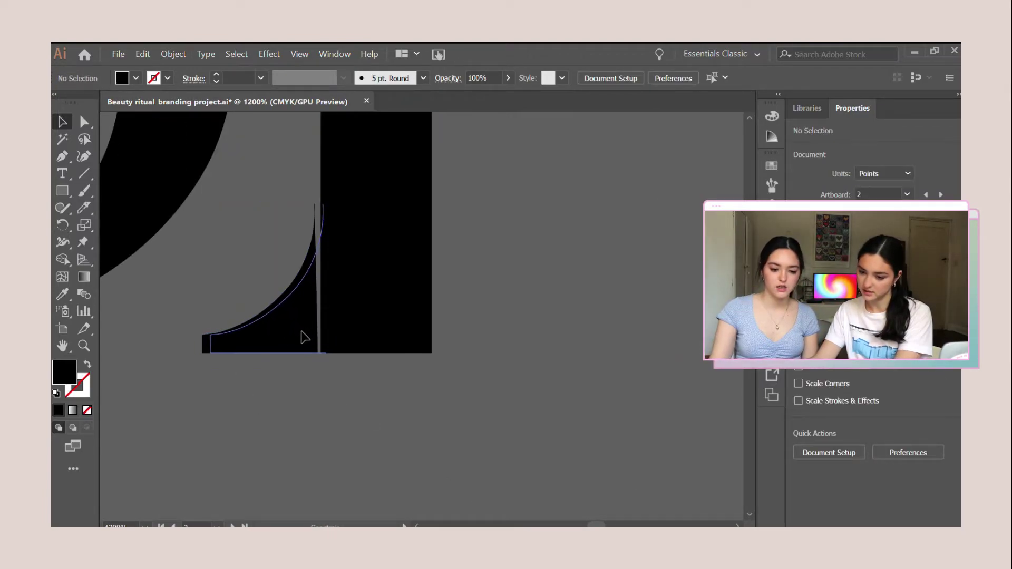
Step: Nudge the R's bottom serif toward the stem to close the gap and blend its curve into the edge
click(305, 337)
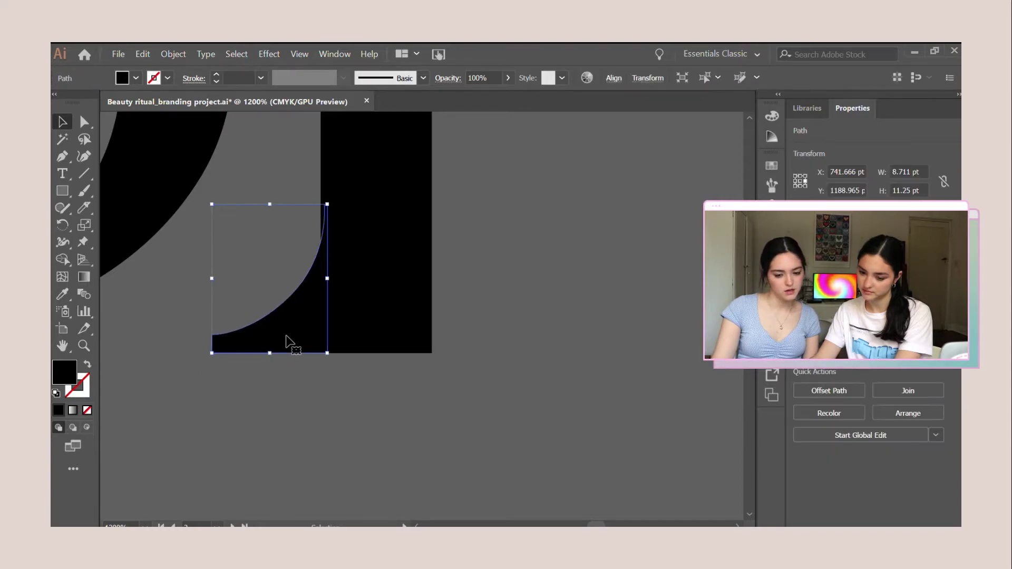
scroll(288, 343, up, 2)
click(295, 390)
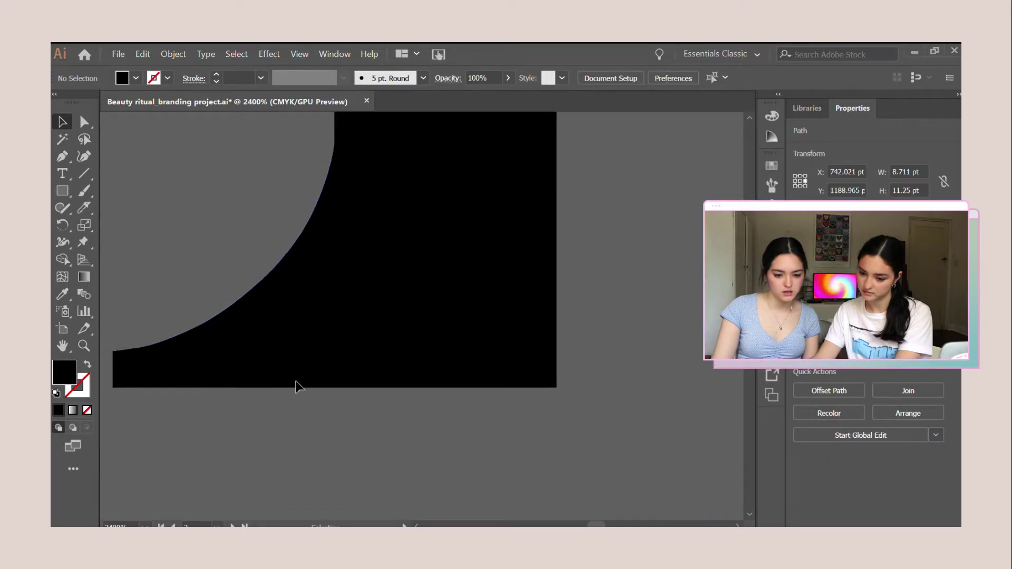
scroll(279, 366, down, 8)
scroll(277, 372, down, 2)
scroll(285, 323, up, 2)
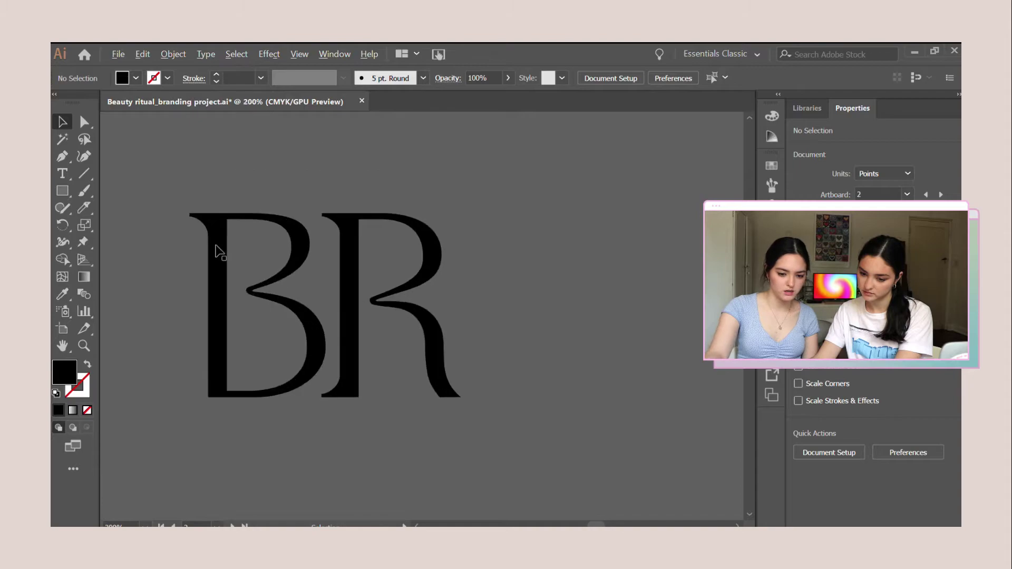
Step: Copy the R's bottom serif to the lower-left corner of the B's stem and fit it against the edge
click(193, 216)
click(199, 335)
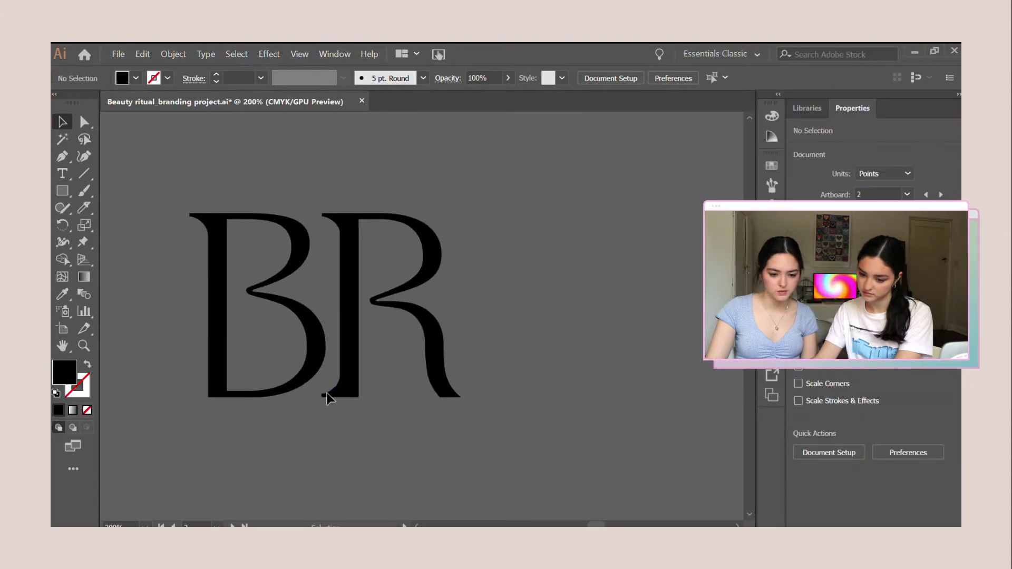
click(330, 392)
scroll(189, 395, up, 5)
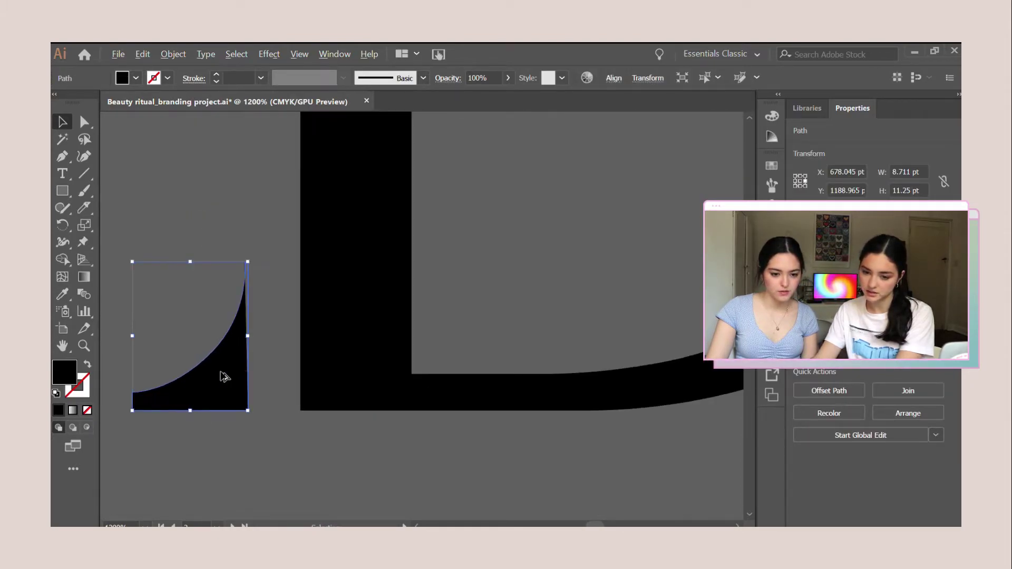
drag(217, 373, 272, 377)
click(203, 321)
scroll(199, 332, down, 8)
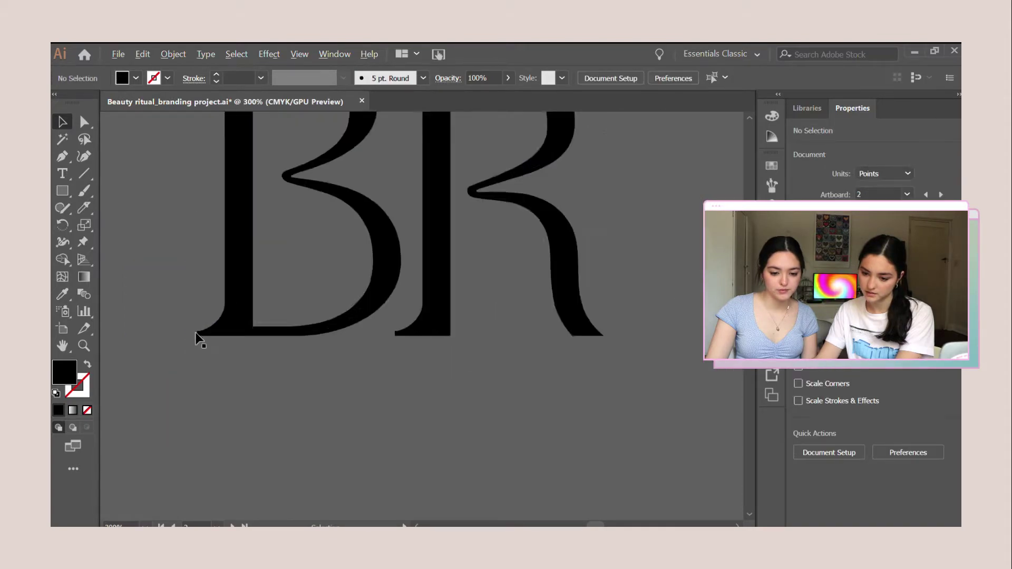
scroll(253, 338, up, 1)
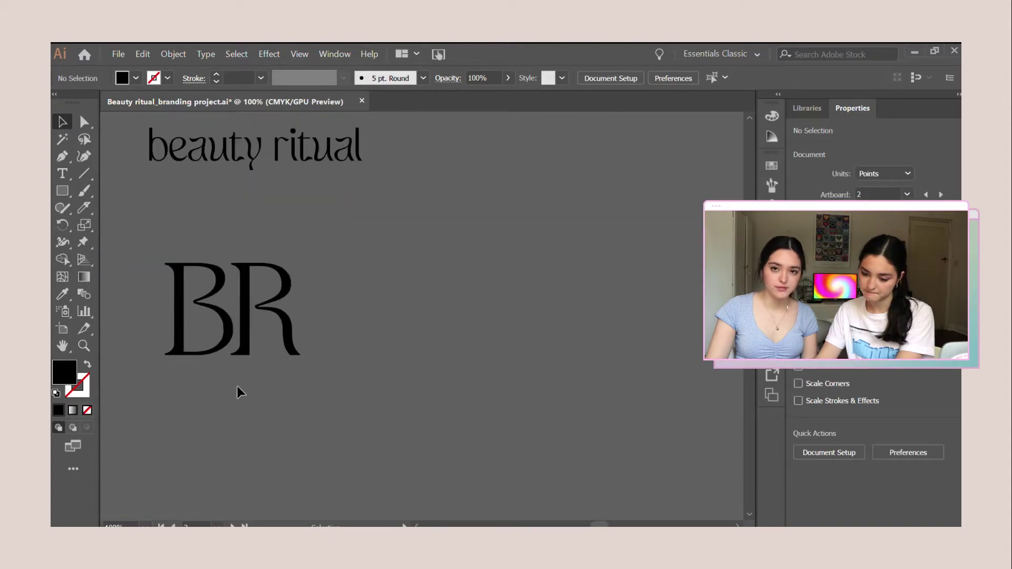
Step: Draw a curved black serif with the Pen tool, extending outward from the foot of the R's leg to a point
click(289, 341)
scroll(289, 341, up, 3)
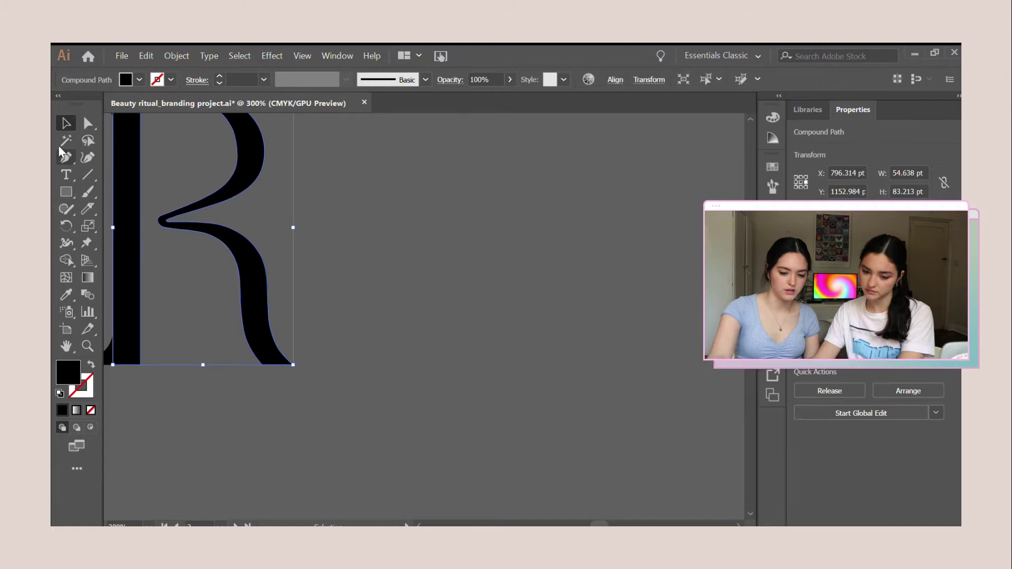
click(66, 157)
click(262, 268)
drag(278, 333, 254, 311)
click(337, 366)
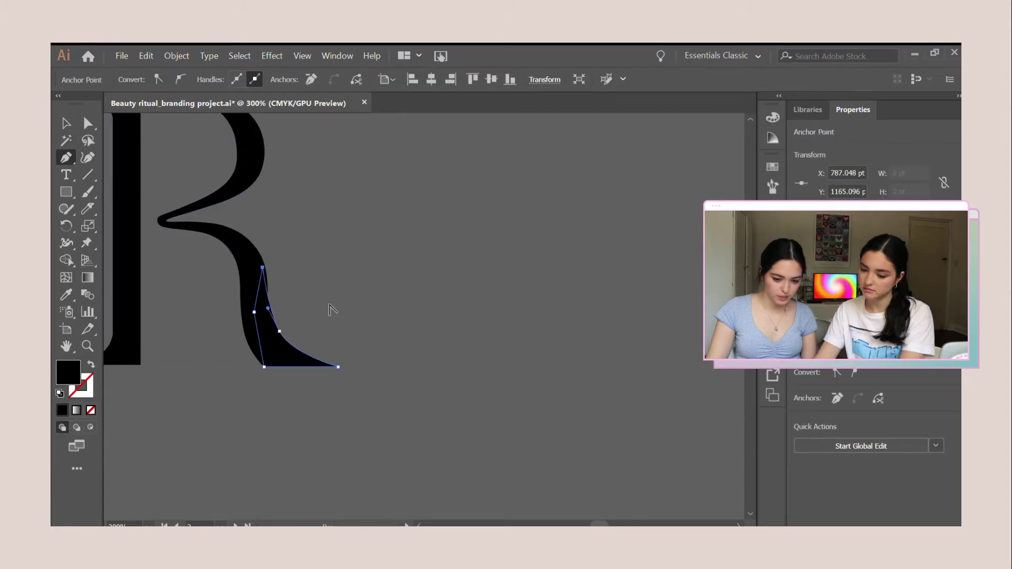
scroll(293, 329, down, 3)
click(66, 123)
click(260, 268)
scroll(306, 397, down, 2)
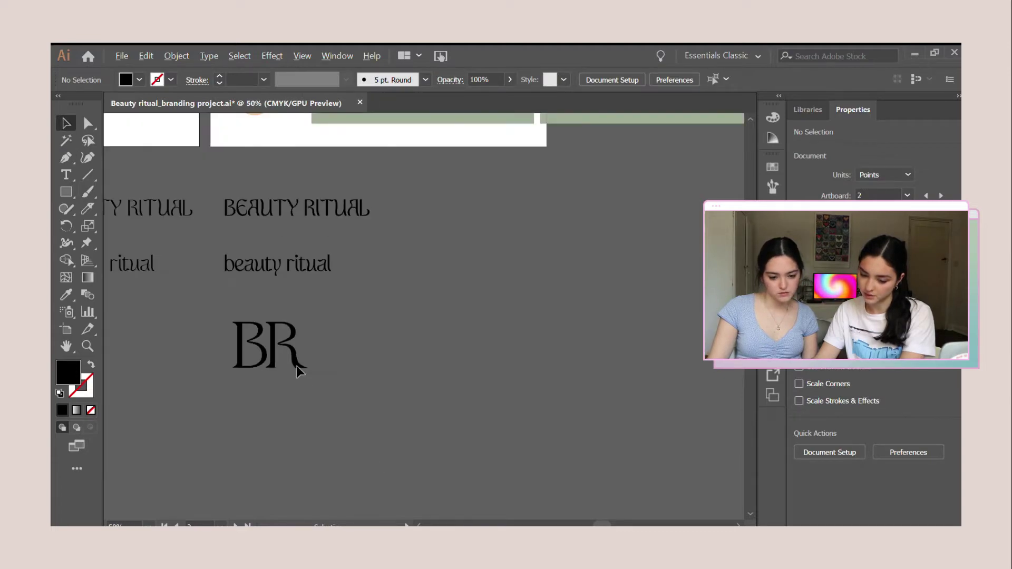
Step: Shorten the R's leg serif by pulling in its pointed outer tip to form a blunt end
scroll(296, 366, up, 4)
click(317, 373)
click(407, 355)
click(322, 374)
scroll(327, 375, up, 4)
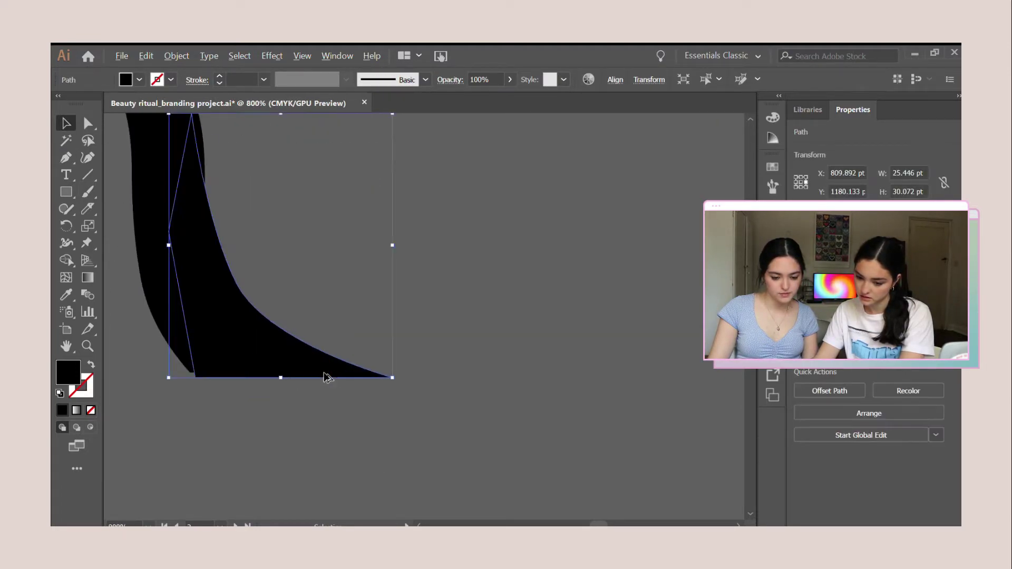
click(87, 123)
drag(378, 372, 338, 381)
click(378, 383)
scroll(377, 388, down, 5)
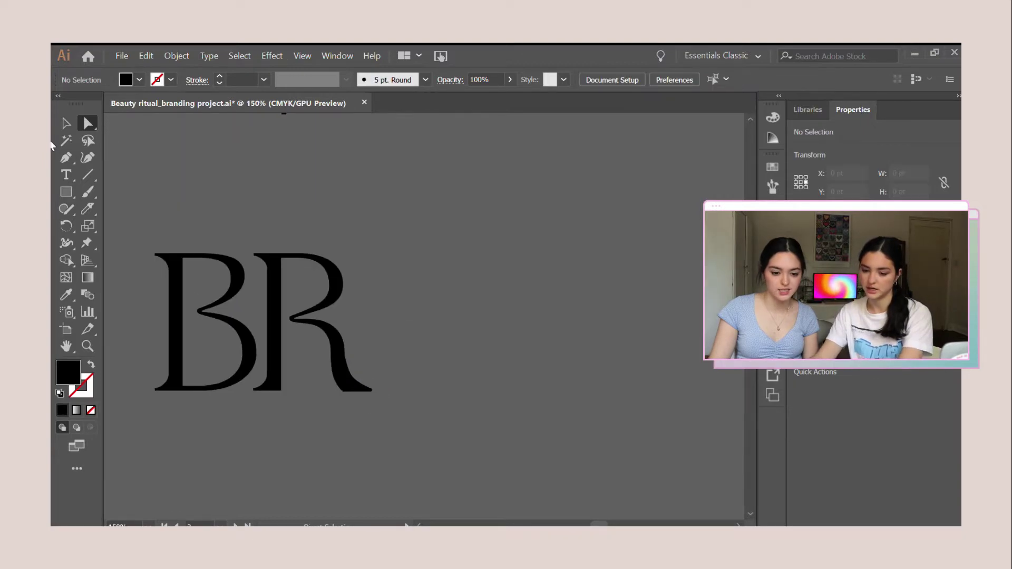
click(66, 122)
scroll(377, 429, down, 3)
scroll(382, 424, up, 3)
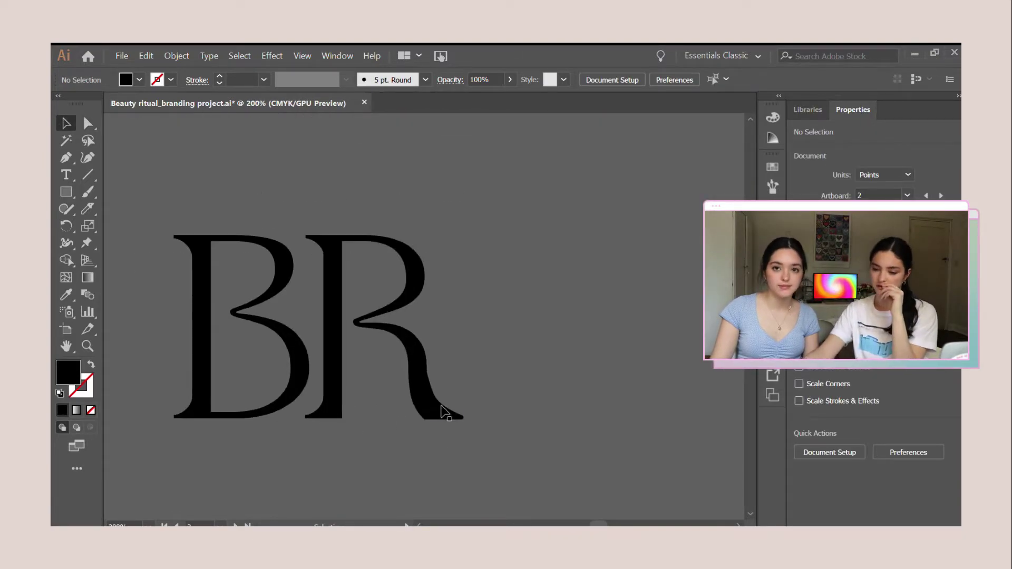
Step: Try the R without its leg serif by moving the serif aside, and undo the move
drag(445, 412, 697, 469)
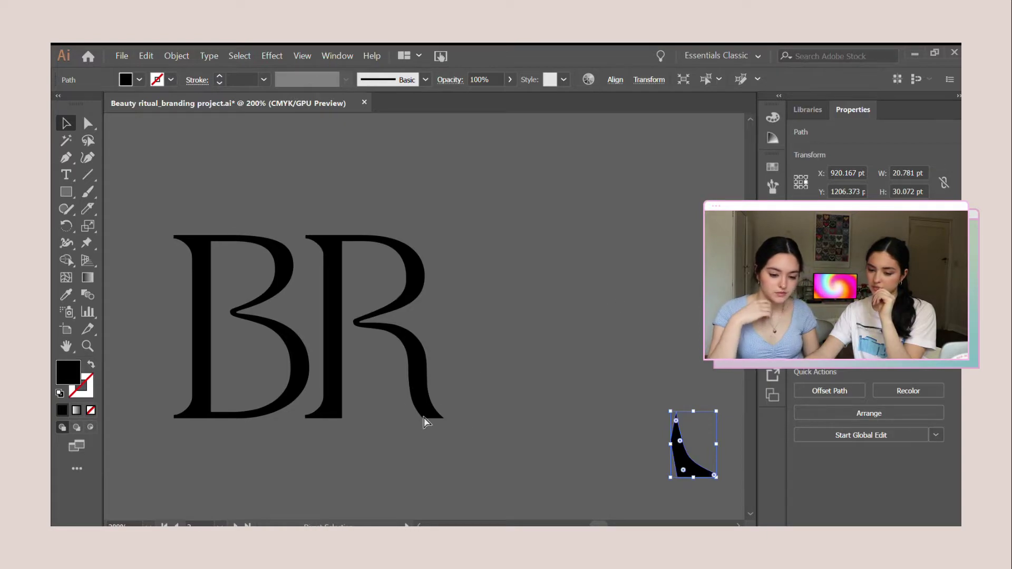
key(ctrl+z)
click(530, 270)
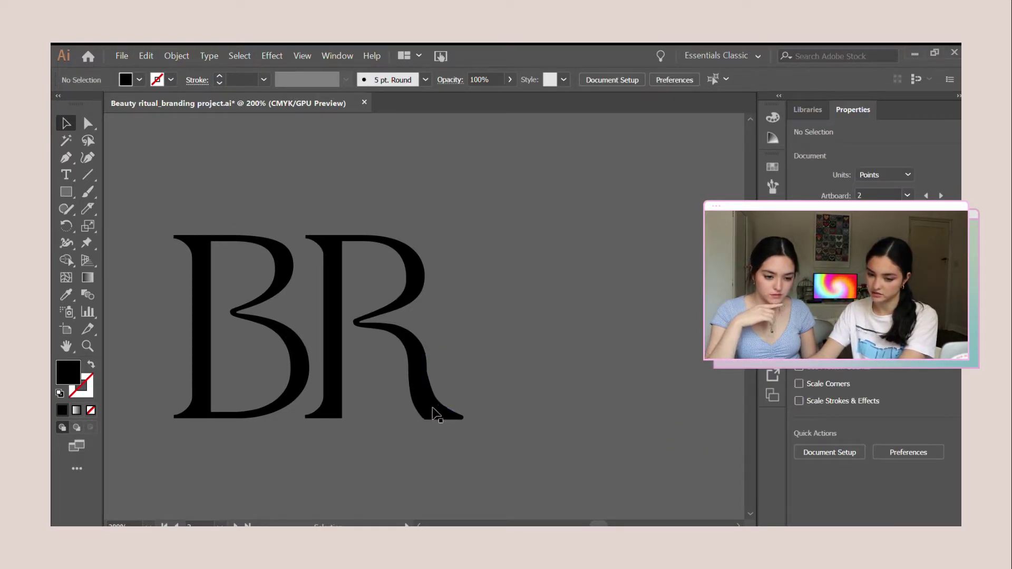
Step: Raise the top anchor and the curve's middle anchor of the R's leg serif to smooth its join with the leg
click(433, 409)
key(ctrl+=)
key(ctrl+=)
click(575, 269)
click(384, 297)
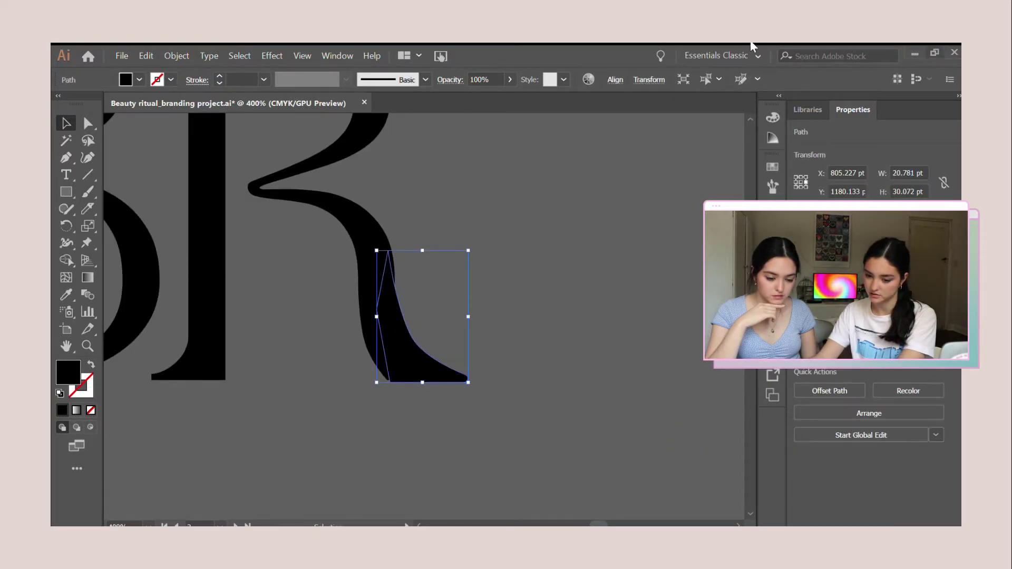
key(a)
drag(383, 248, 387, 246)
key(ctrl+z)
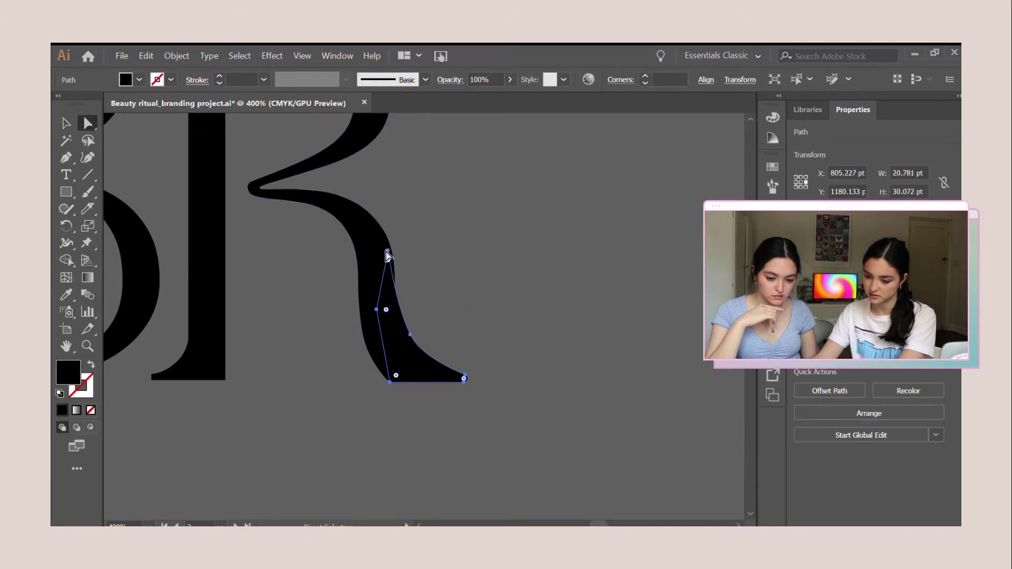
click(389, 251)
drag(390, 251, 388, 241)
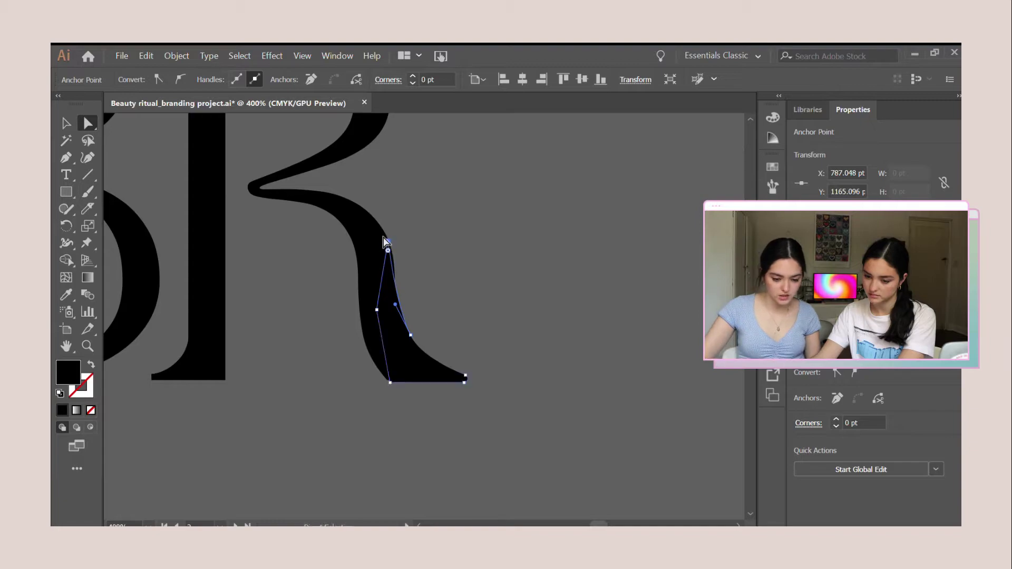
drag(411, 335, 412, 315)
click(419, 316)
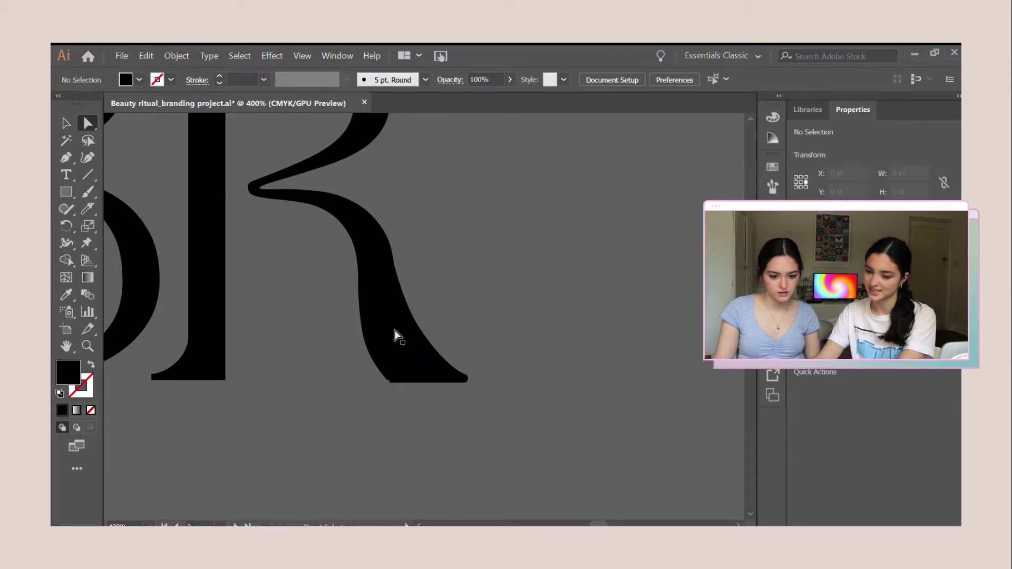
Step: Try to fit the leg serif's base to the R by moving its bottom anchors, and undo the changes
click(406, 372)
key(ctrl+plus)
key(ctrl+plus)
scroll(356, 432, down, 3)
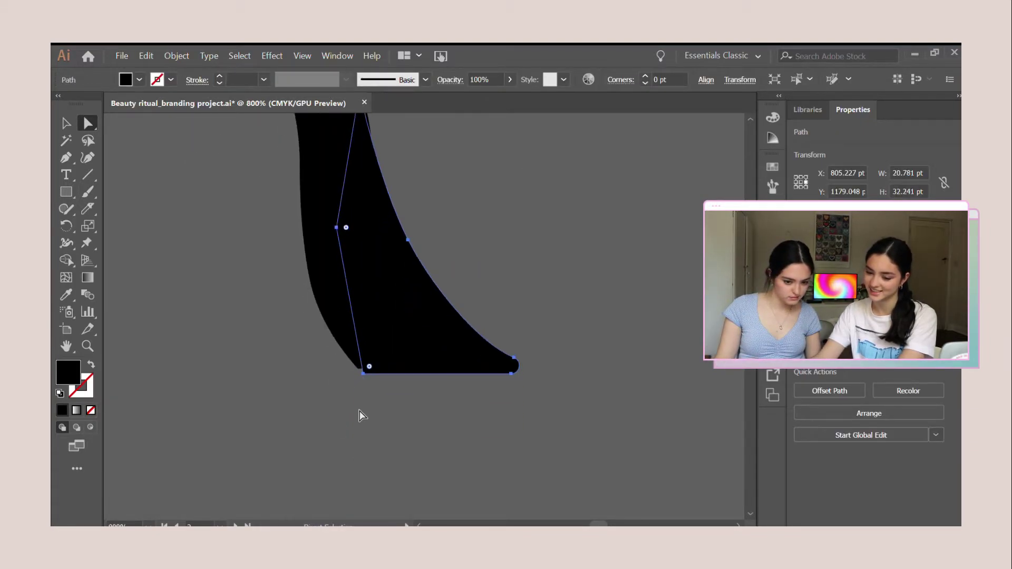
click(355, 368)
drag(354, 365, 353, 366)
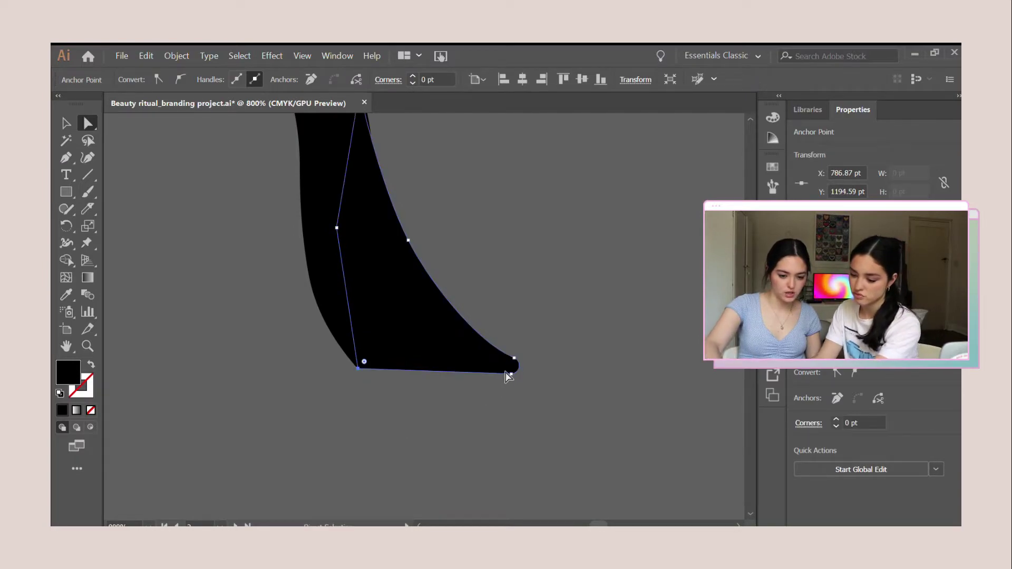
click(509, 371)
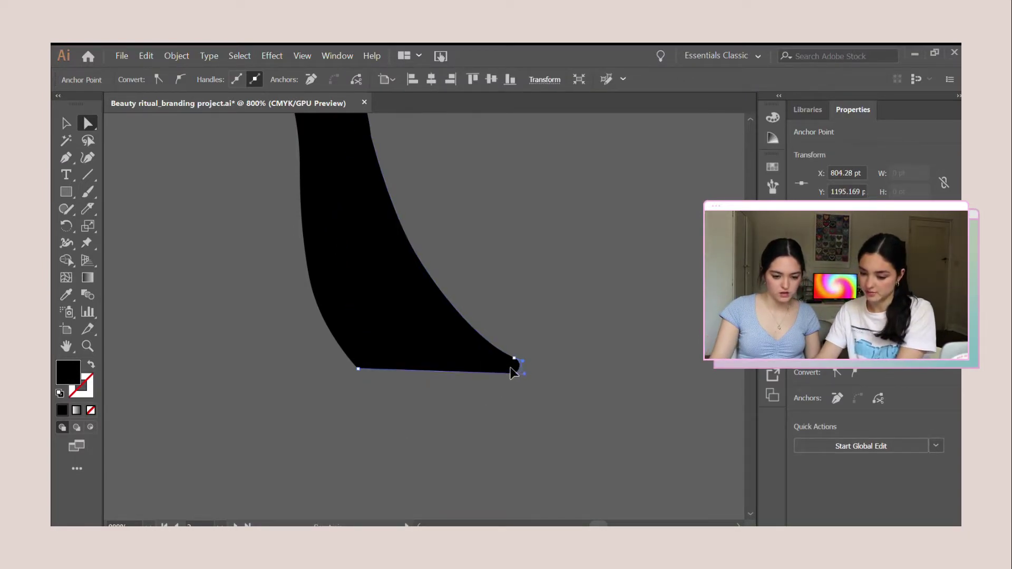
drag(511, 368, 488, 368)
key(ctrl)
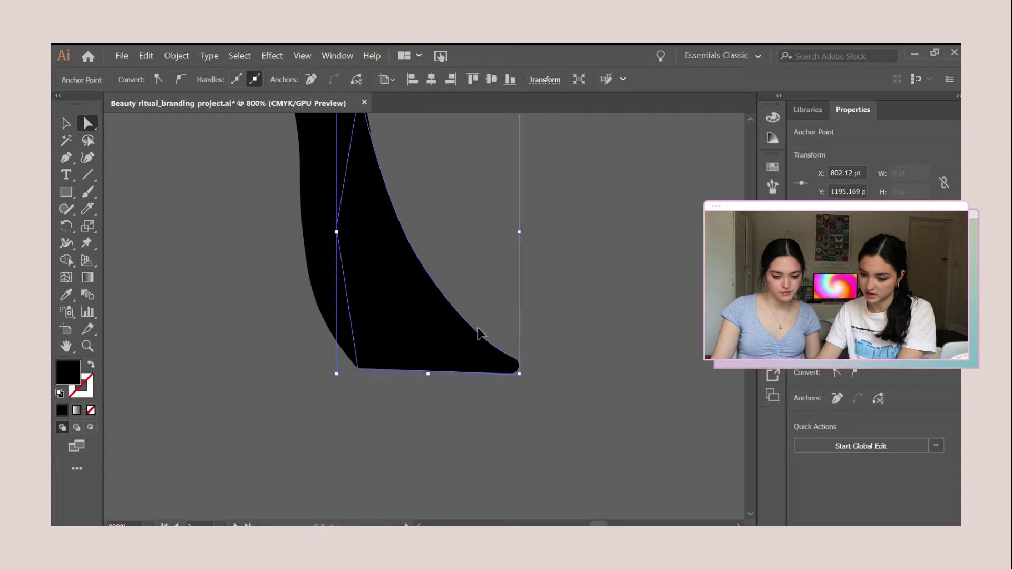
click(65, 123)
click(211, 263)
key(ctrl+z)
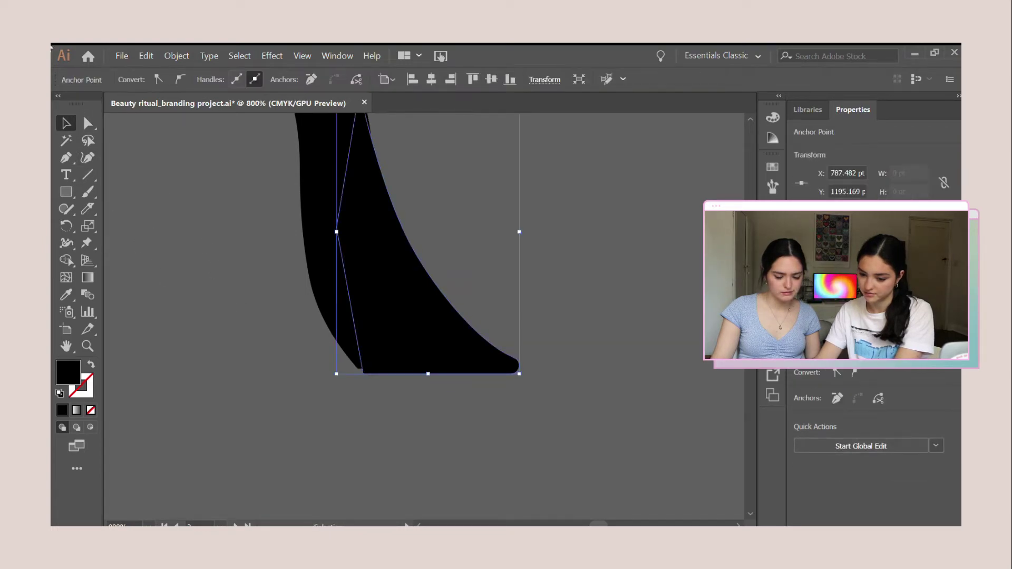
Step: Align the bottom edges of the R and its leg serif, using the R as the key object
click(310, 185)
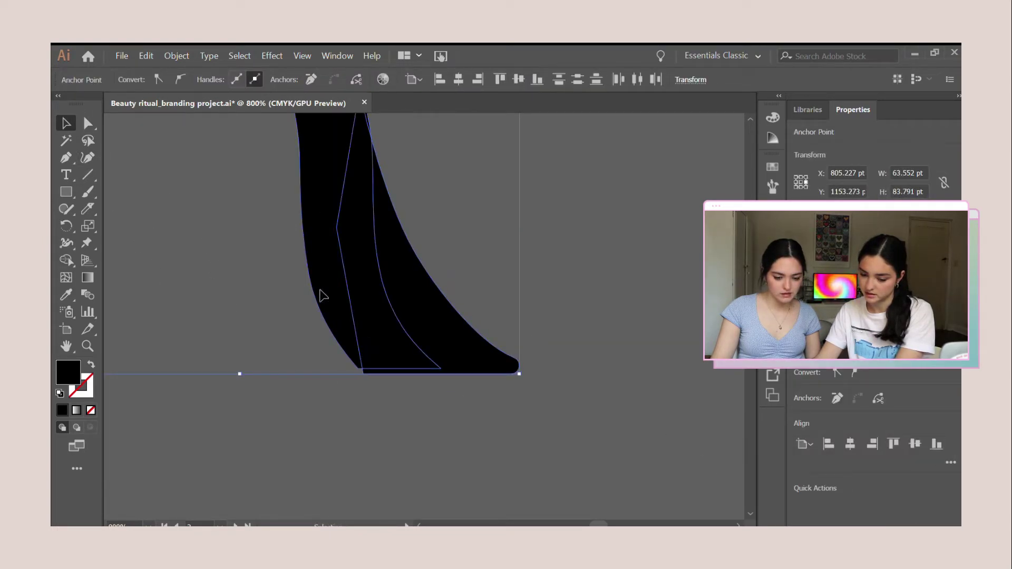
click(474, 290)
click(447, 350)
shift+click(328, 306)
click(319, 289)
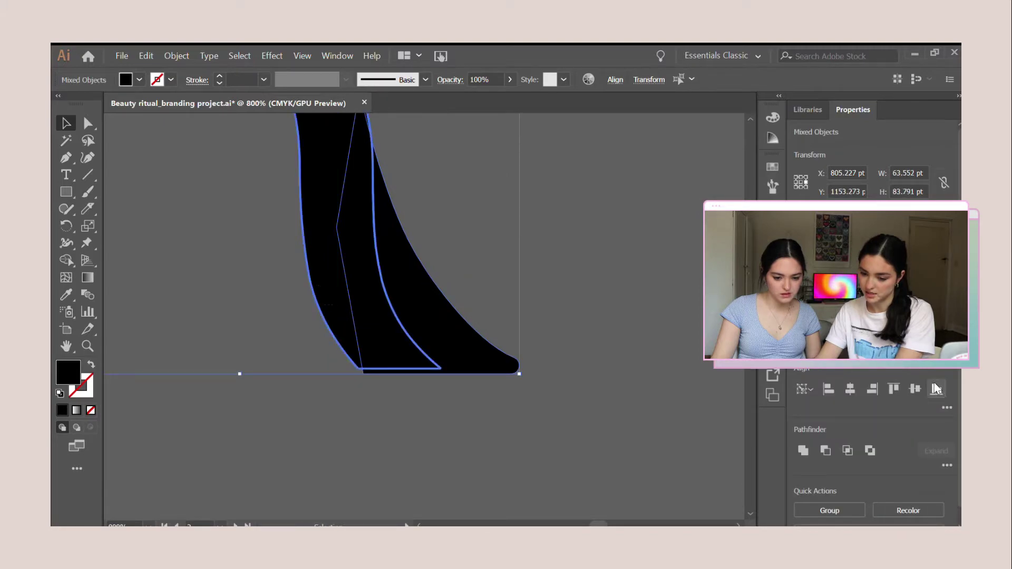
click(936, 388)
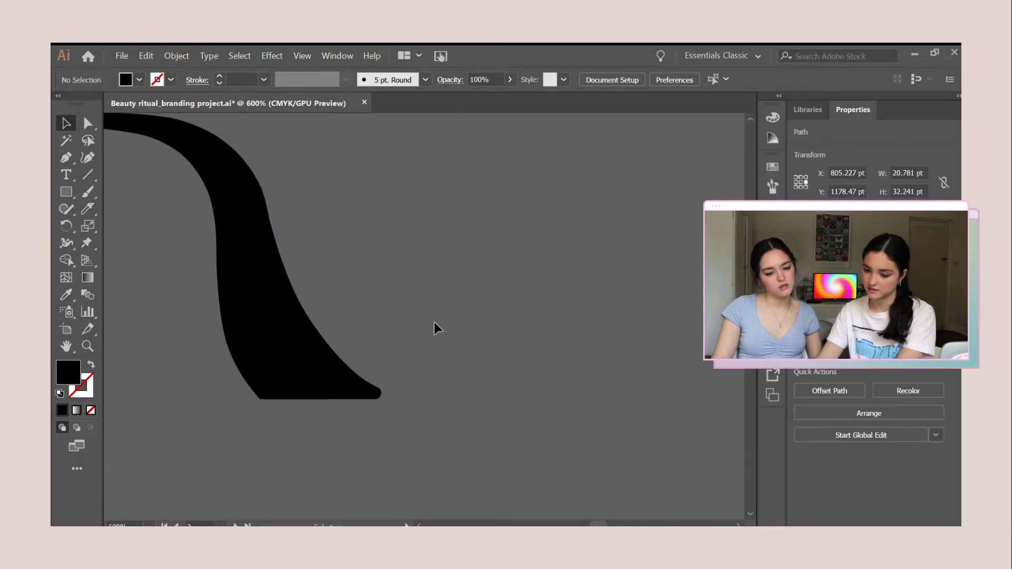
Step: Move the leg serif's top anchor slightly inward and down, tucking it inside the R's leg to smooth the outer edge
scroll(435, 322, down, 2)
scroll(342, 258, up, 4)
click(372, 270)
key(a)
scroll(352, 249, up, 2)
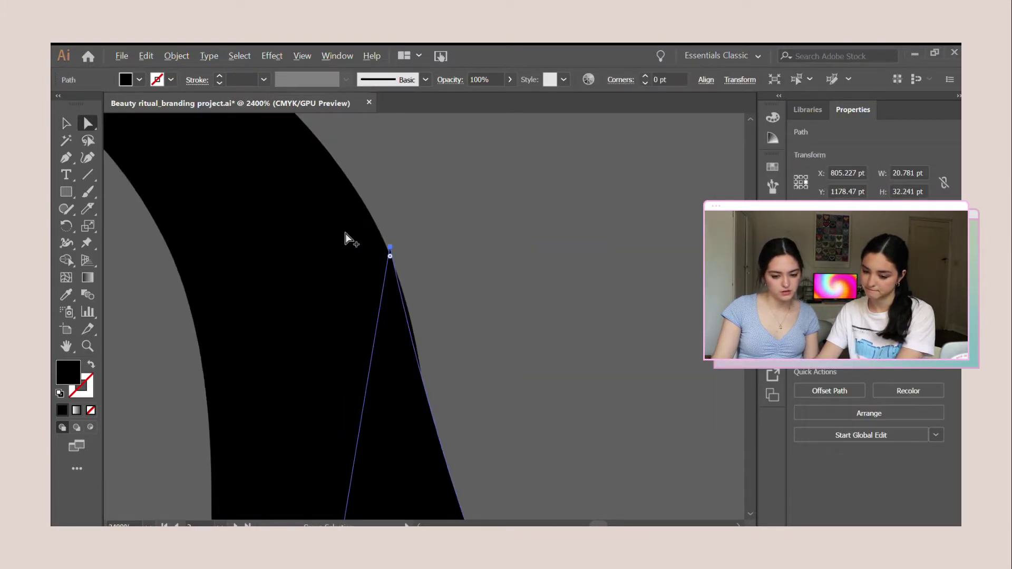
drag(388, 247, 377, 254)
key(ctrl+shift+a)
scroll(329, 250, down, 8)
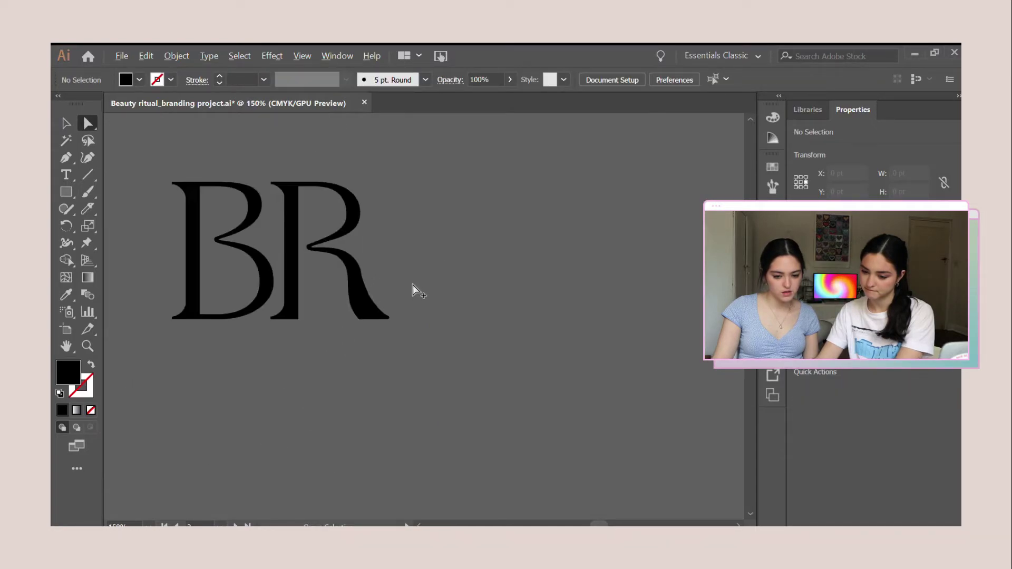
Step: Duplicate the BR monogram directly below the original
scroll(411, 295, down, 4)
scroll(417, 289, up, 3)
key(v)
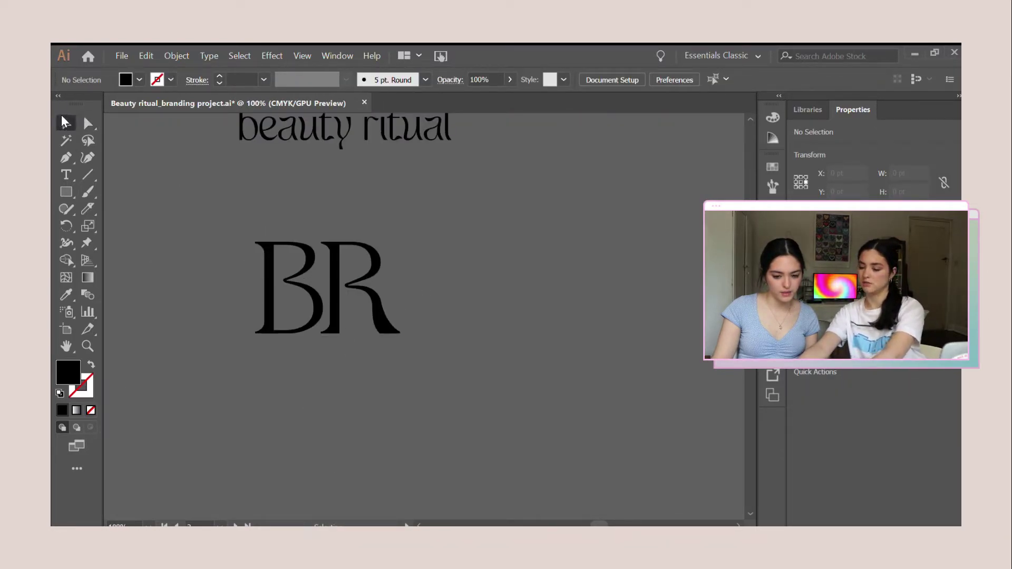
click(330, 267)
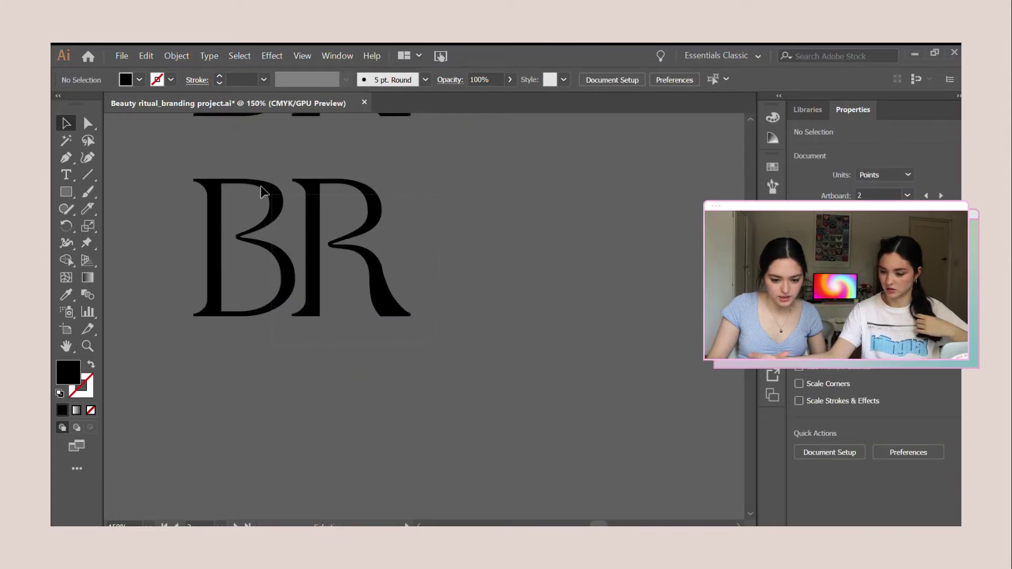
Step: Shift the duplicate's R with its serifs down and inward so its stem overlaps the lower bowl of the B
click(308, 182)
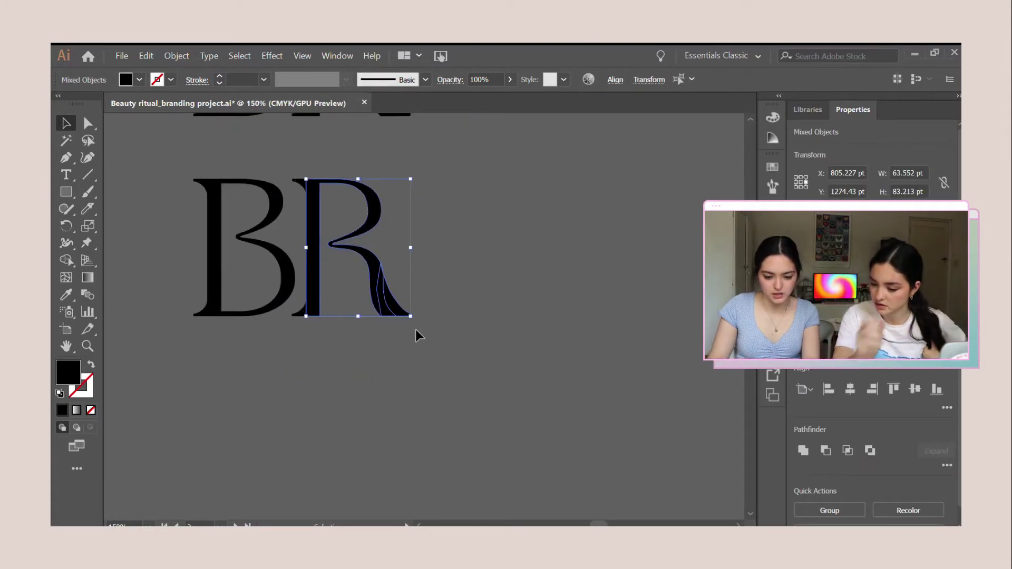
drag(371, 205, 346, 263)
click(362, 386)
scroll(359, 377, down, 5)
scroll(366, 364, up, 5)
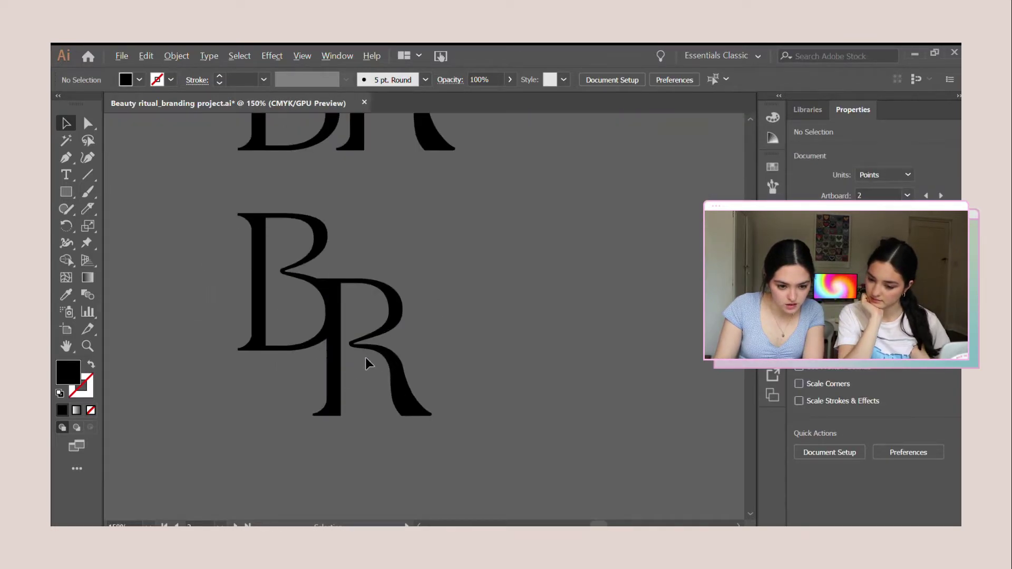
Step: Move the R clear of the B and delete its stem and stem serifs, keeping only the bowl and leg
scroll(370, 364, up, 1)
drag(399, 293, 445, 308)
click(358, 314)
key(a)
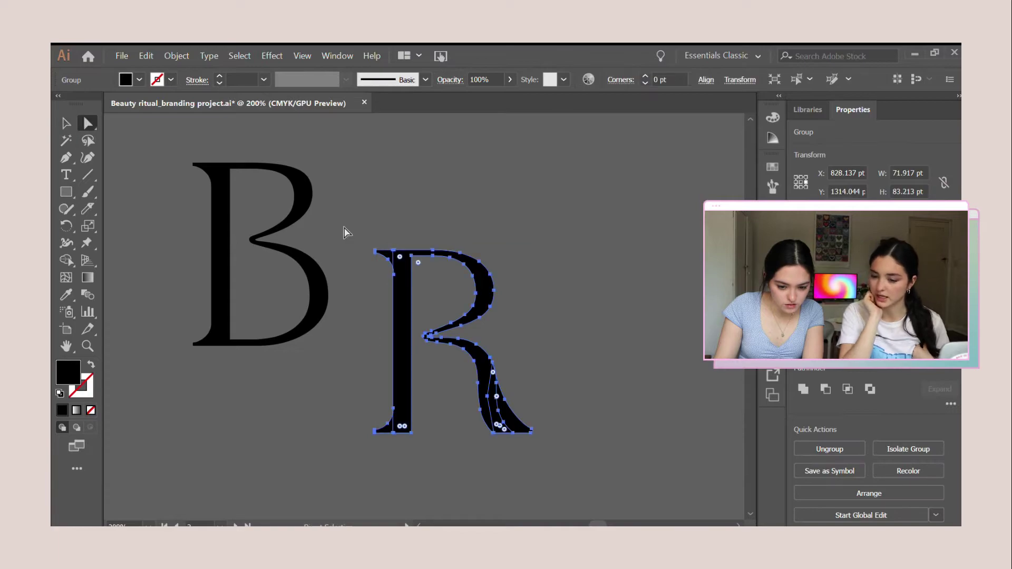
drag(405, 440, 404, 450)
key(Delete)
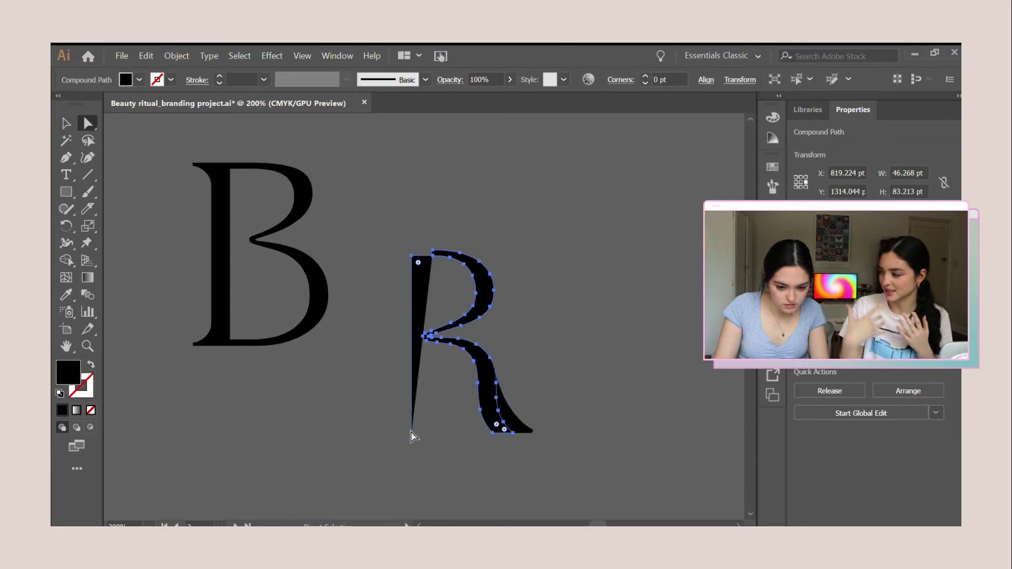
key(Delete)
key(v)
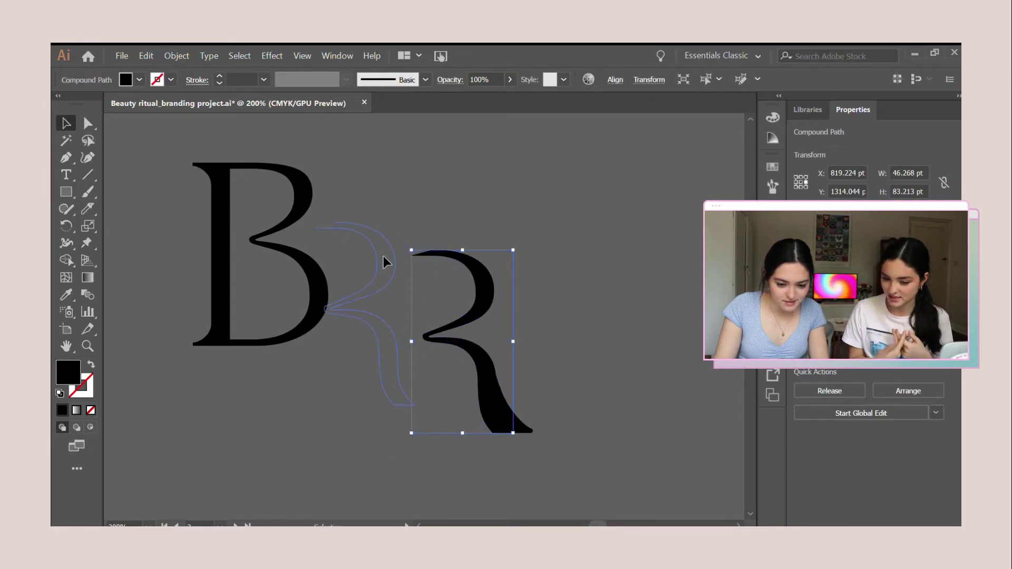
Step: Group the stemless R with its leg serif and place it against the B so the B's lower bowl acts as its stem
drag(521, 317, 475, 481)
key(ctrl+g)
drag(484, 396, 361, 396)
click(500, 385)
scroll(422, 396, down, 3)
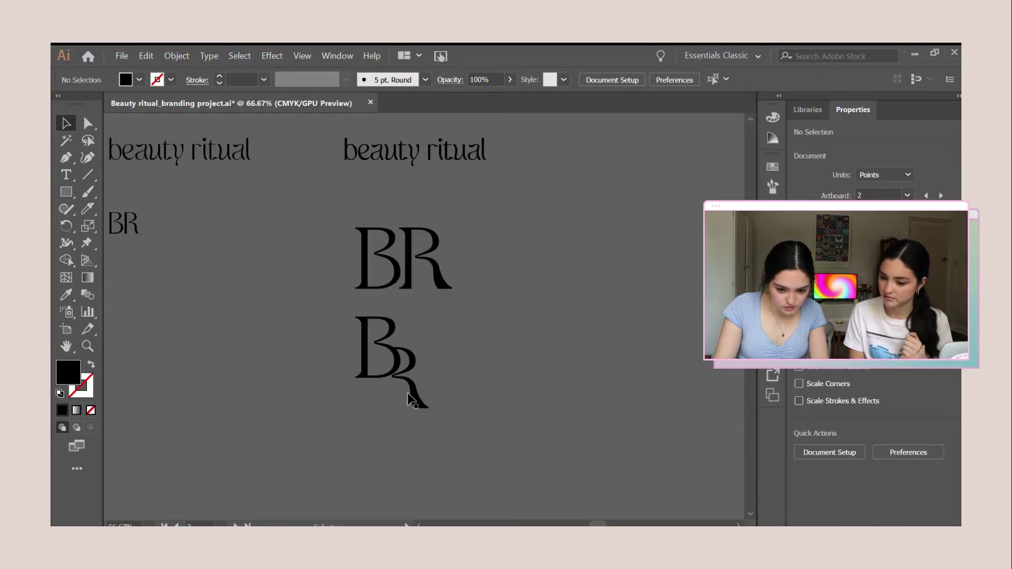
click(478, 360)
drag(418, 362, 416, 362)
click(488, 354)
scroll(479, 365, down, 2)
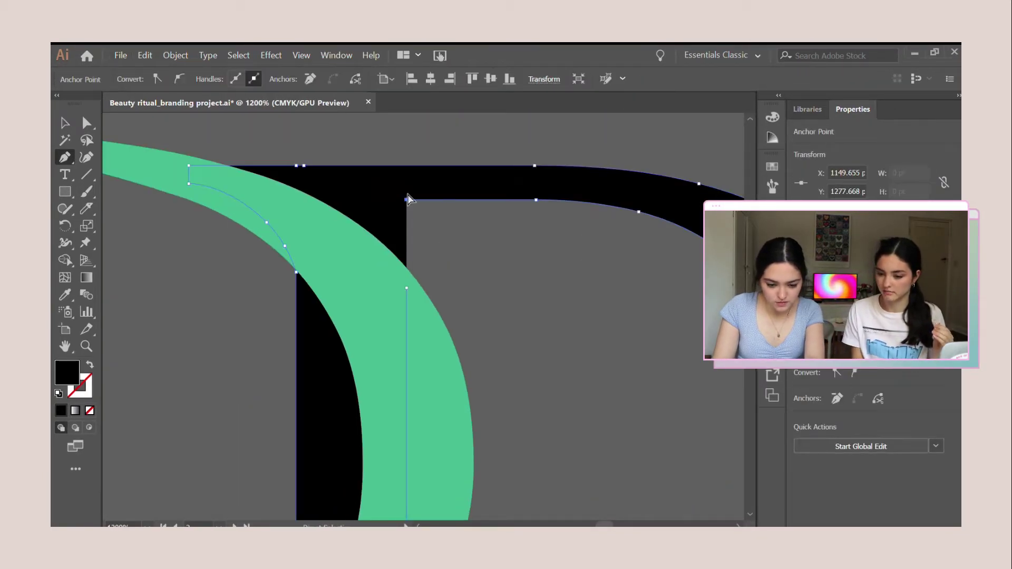
Step: Pull the R's inner top corner anchor behind the green B and delete the upper left edge of the R's stem
drag(403, 199, 318, 201)
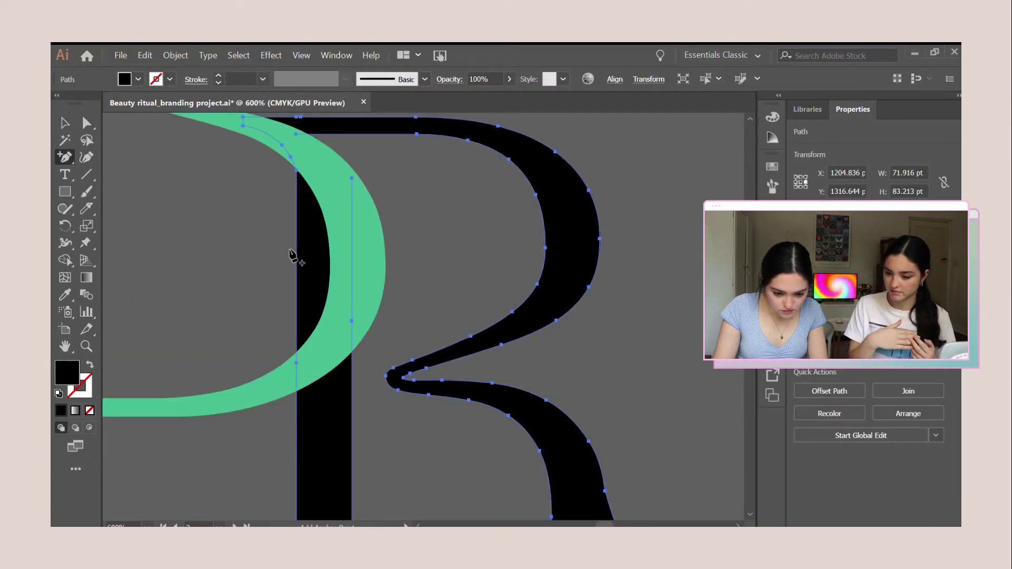
click(295, 256)
click(296, 169)
key(Delete)
click(297, 256)
key(Delete)
key(p)
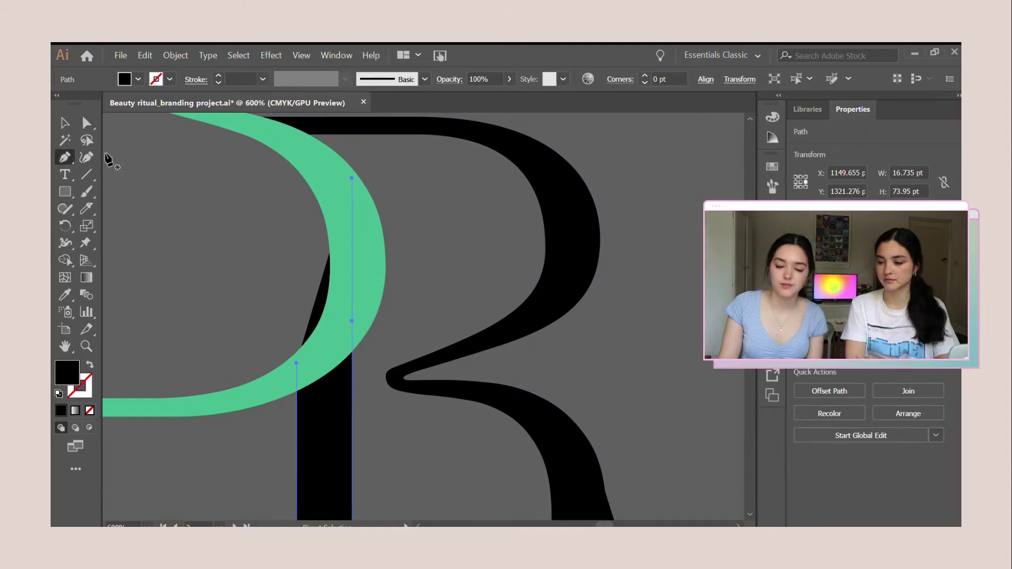
Step: Delete the upper anchor on the stem's right edge and start closing the remaining lower stem's path behind the green B's bowl
click(86, 123)
click(321, 361)
click(328, 425)
click(352, 178)
key(Delete)
key(p)
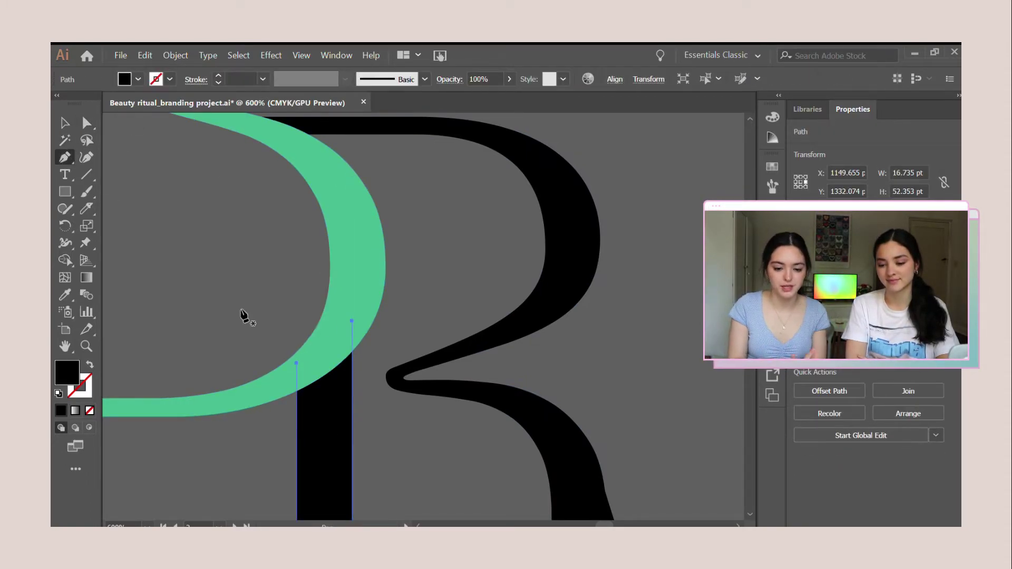
click(296, 363)
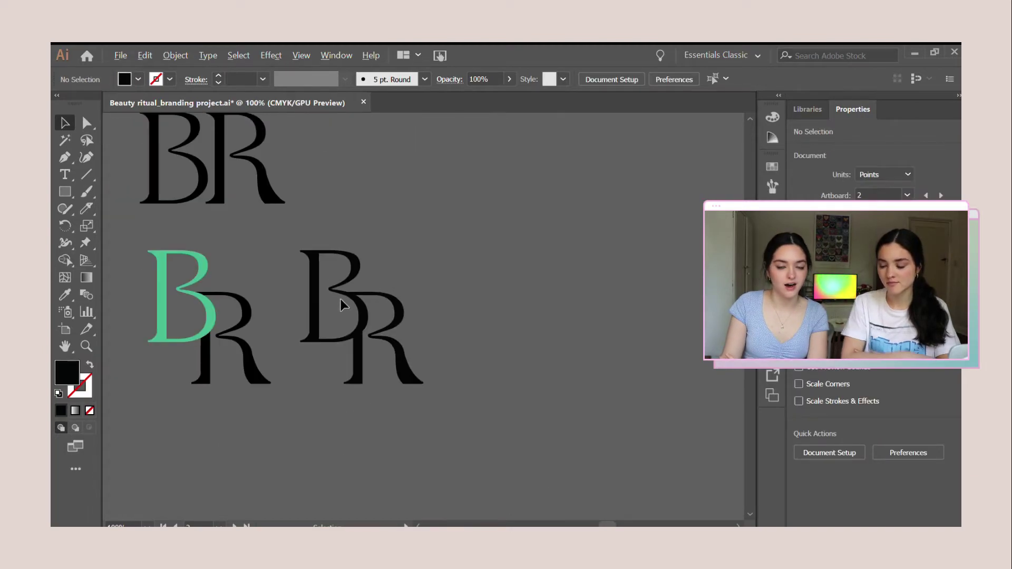
key(ctrl+minus)
key(ctrl+minus)
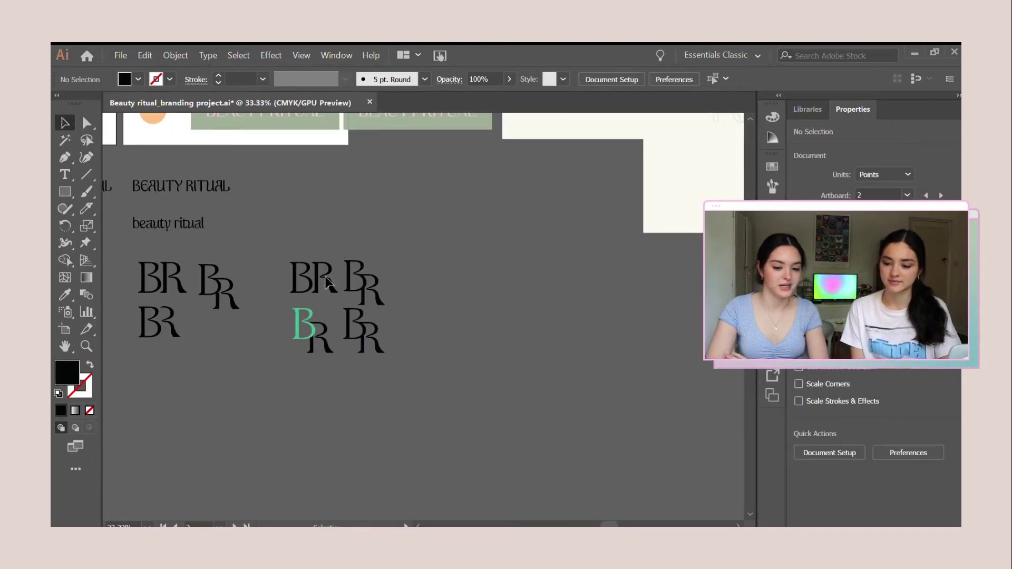
drag(354, 273, 454, 237)
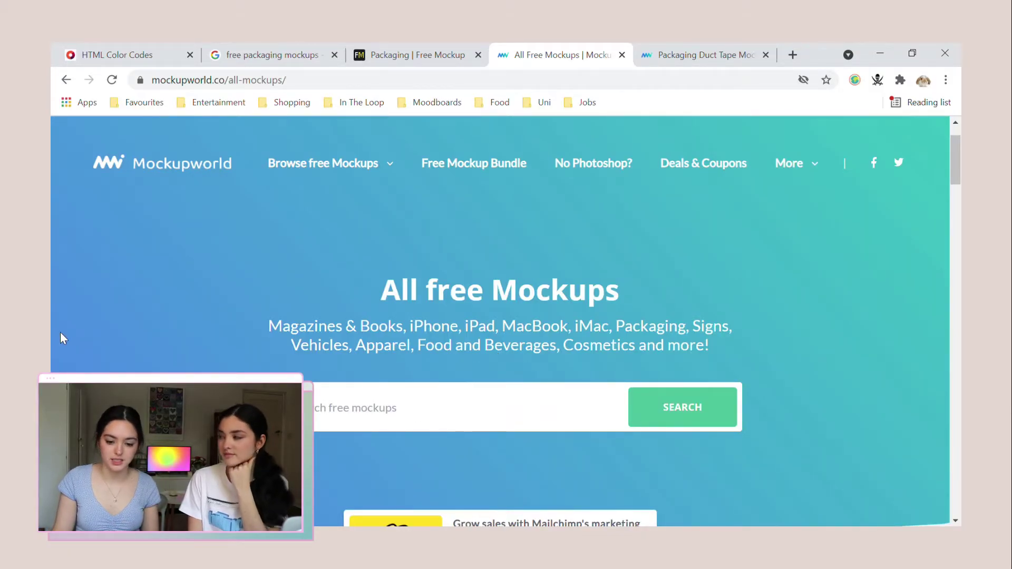
Step: Switch to the browser, search Mockupworld for "box" and open the Box with Seal Sticker Mockup Set in a new tab
click(344, 415)
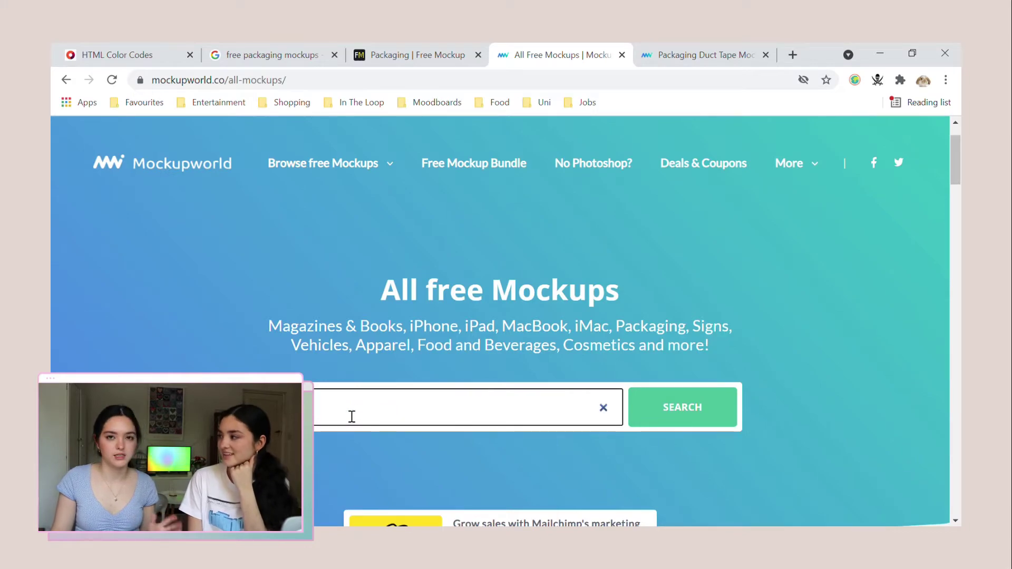
text(box)
key(Return)
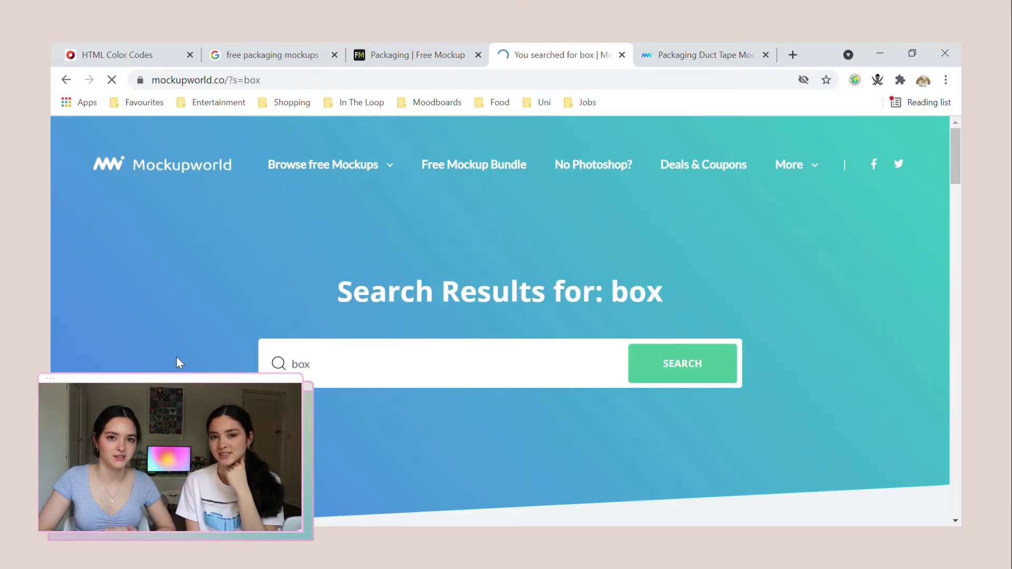
scroll(153, 335, down, 10)
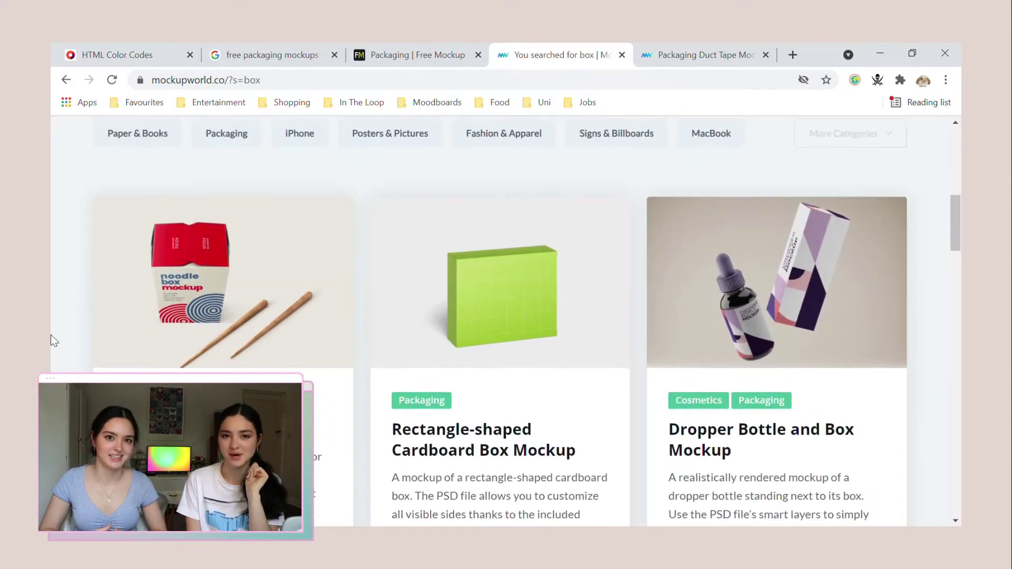
scroll(52, 340, down, 7)
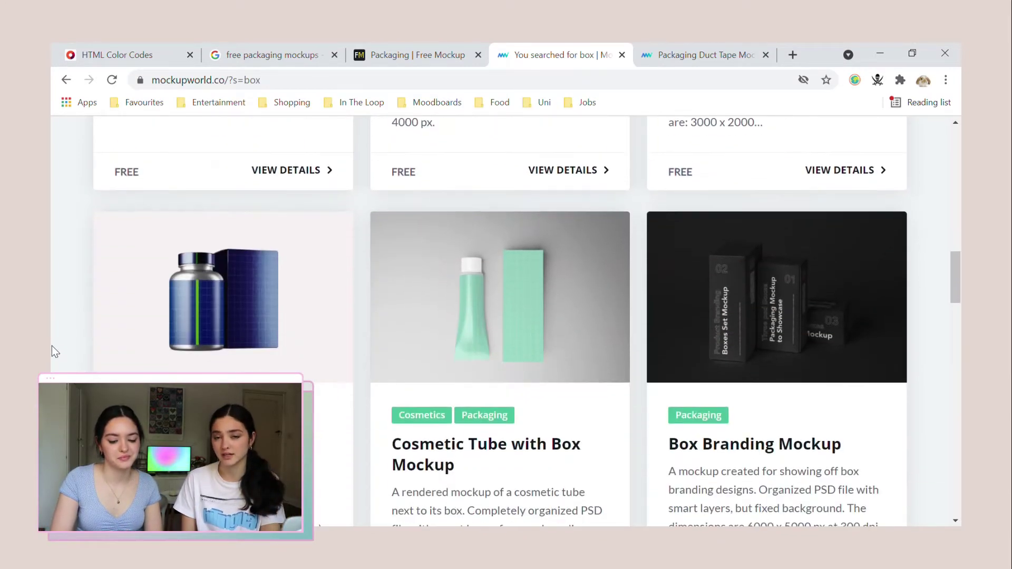
scroll(52, 344, down, 8)
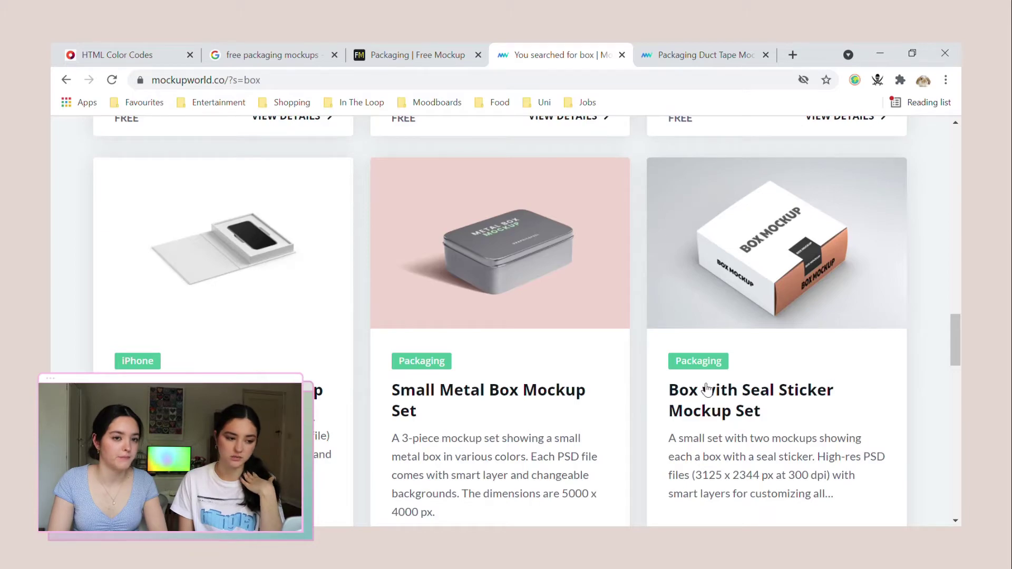
middle_click(721, 401)
Step: Browse on to page 2 of the box mockup results and open the details of the Open and empty Box Mockup
scroll(720, 401, down, 10)
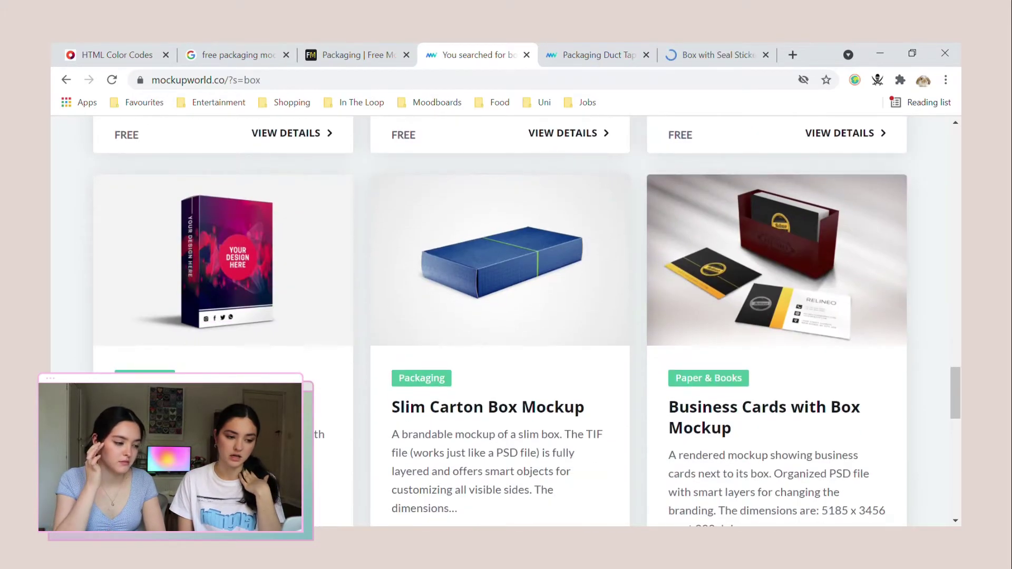
scroll(506, 317, down, 8)
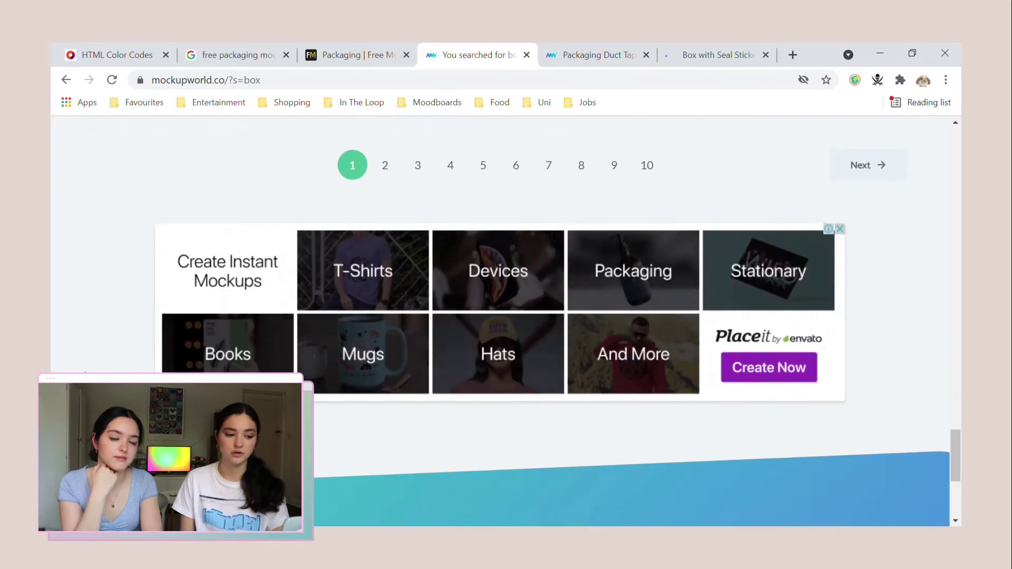
click(395, 167)
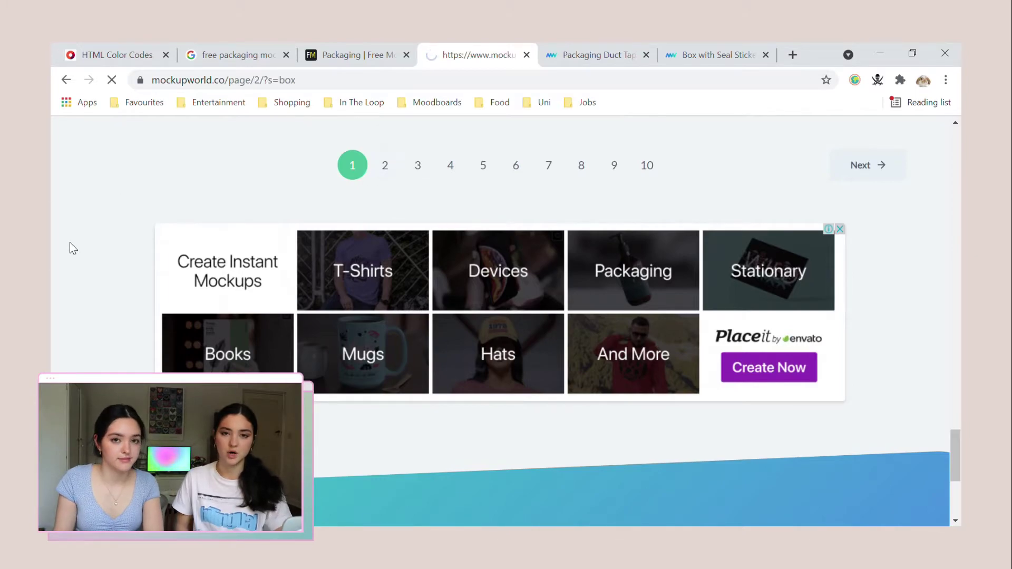
scroll(51, 253, down, 8)
scroll(51, 261, down, 3)
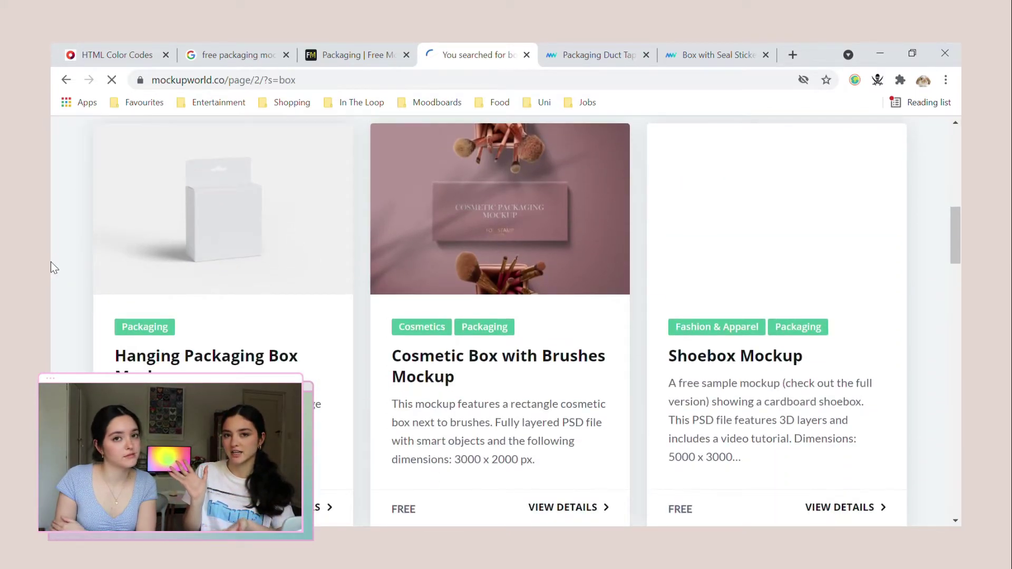
scroll(51, 261, down, 5)
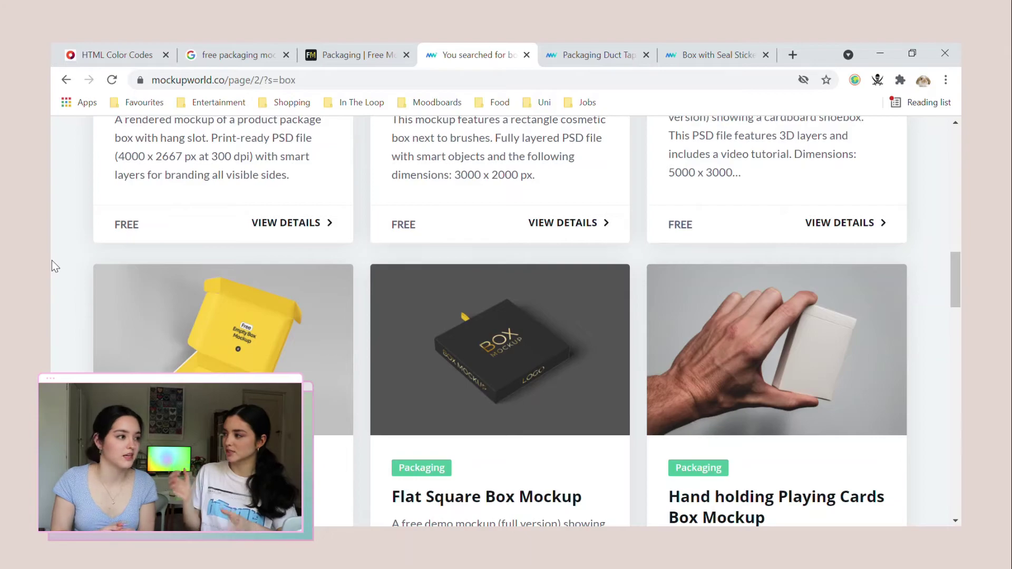
scroll(51, 260, down, 8)
scroll(52, 260, up, 6)
scroll(51, 260, down, 1)
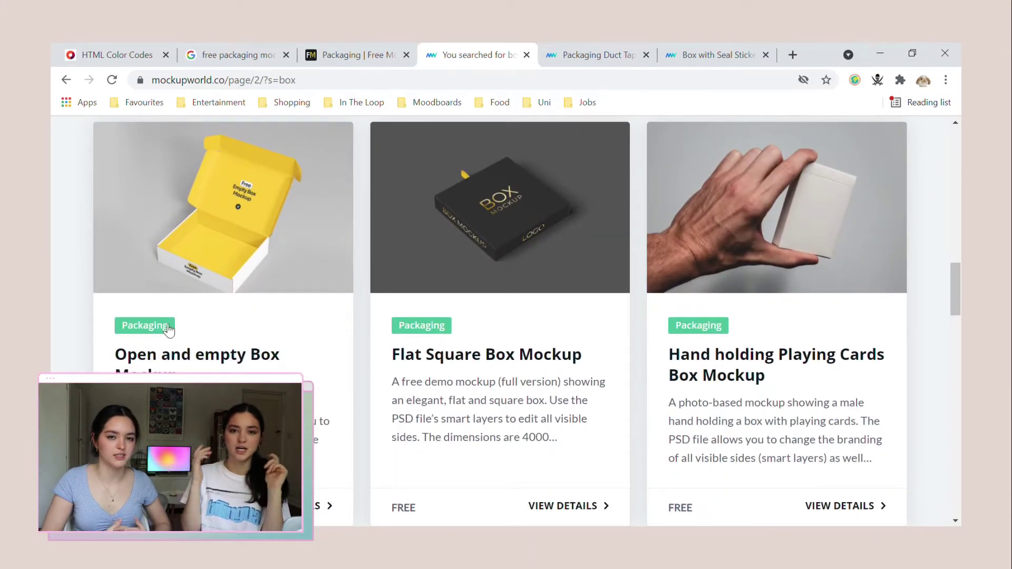
click(316, 506)
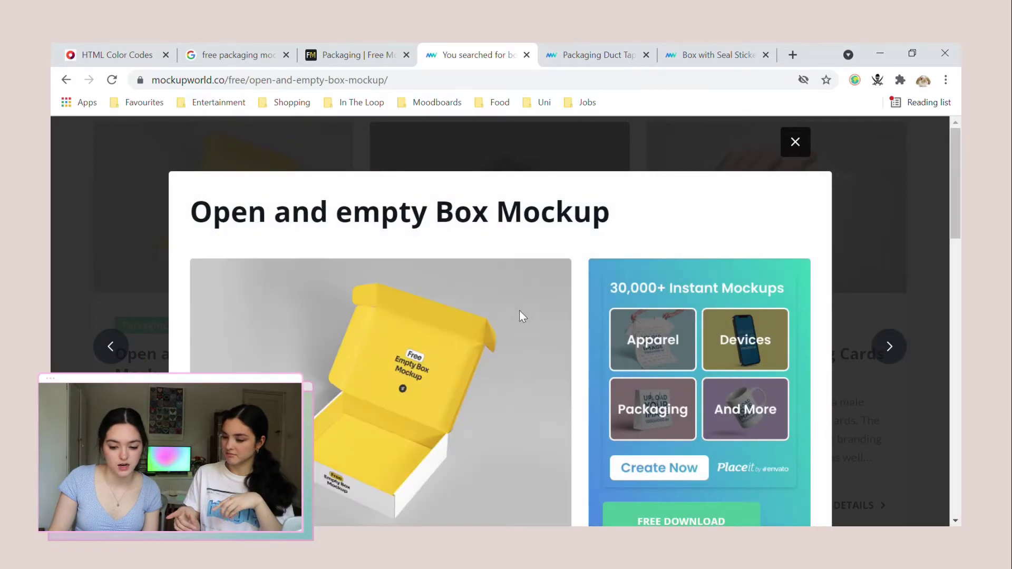
scroll(535, 313, down, 1)
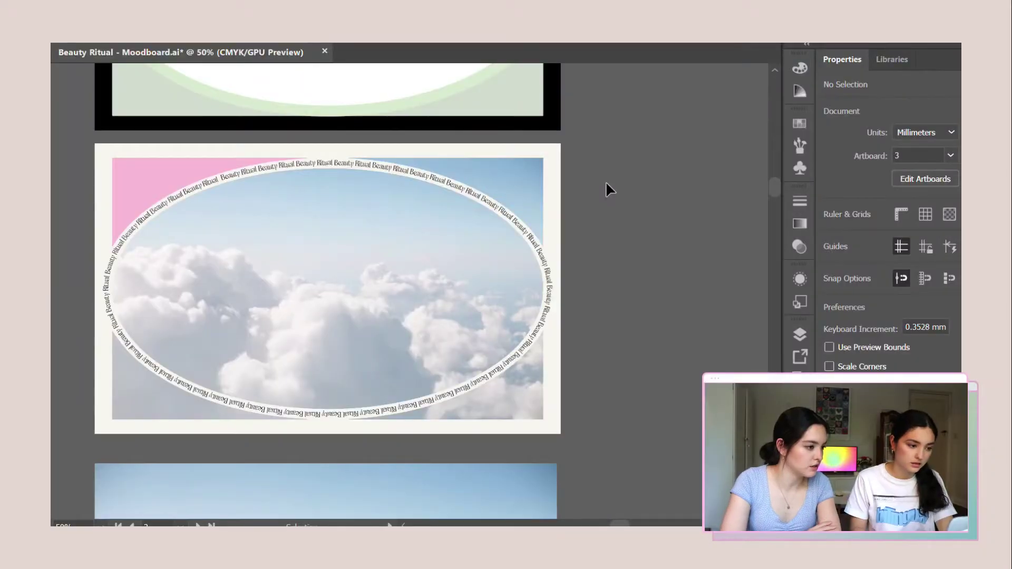
click(122, 185)
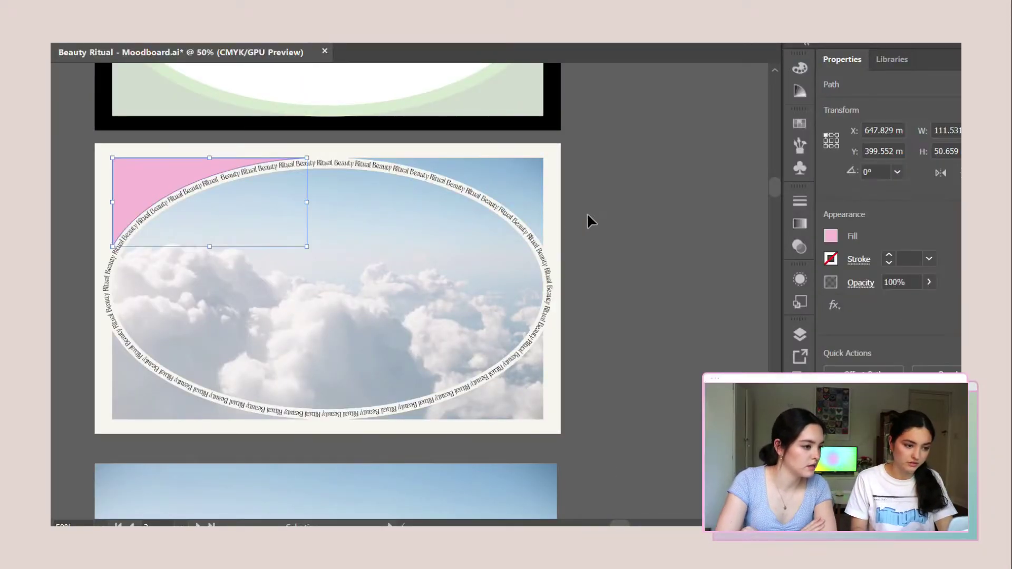
click(488, 197)
click(638, 211)
key(ctrl+z)
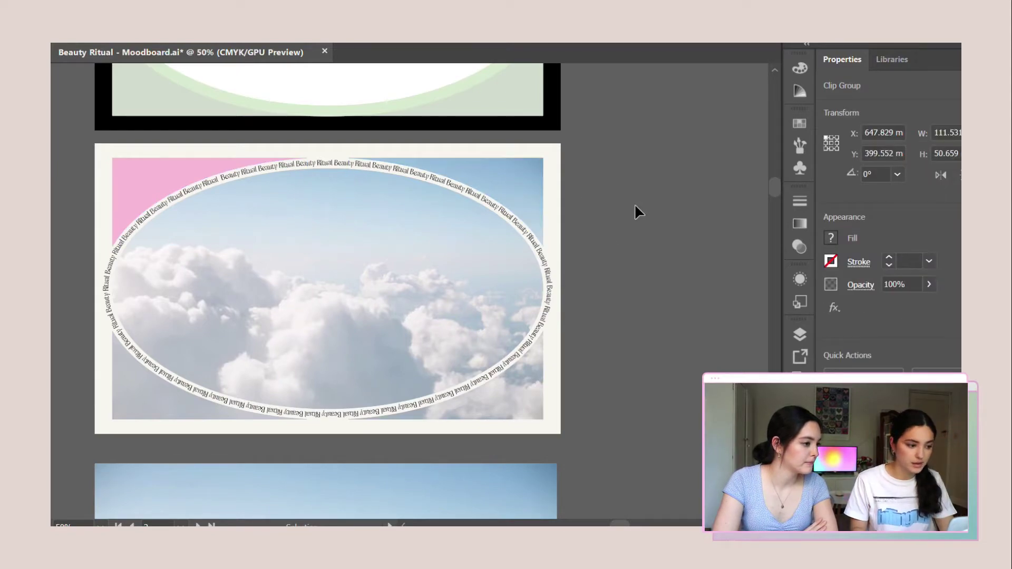
Step: Recolour the pink corner shape behind the cloud oval with the light green sampled from the ring on the artboard above
click(86, 197)
click(131, 183)
key(i)
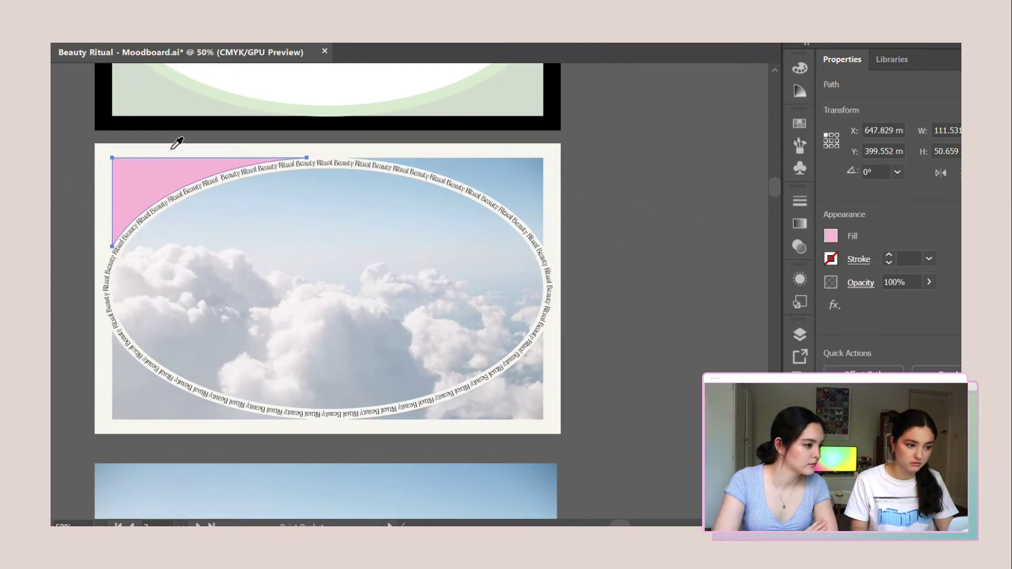
click(215, 101)
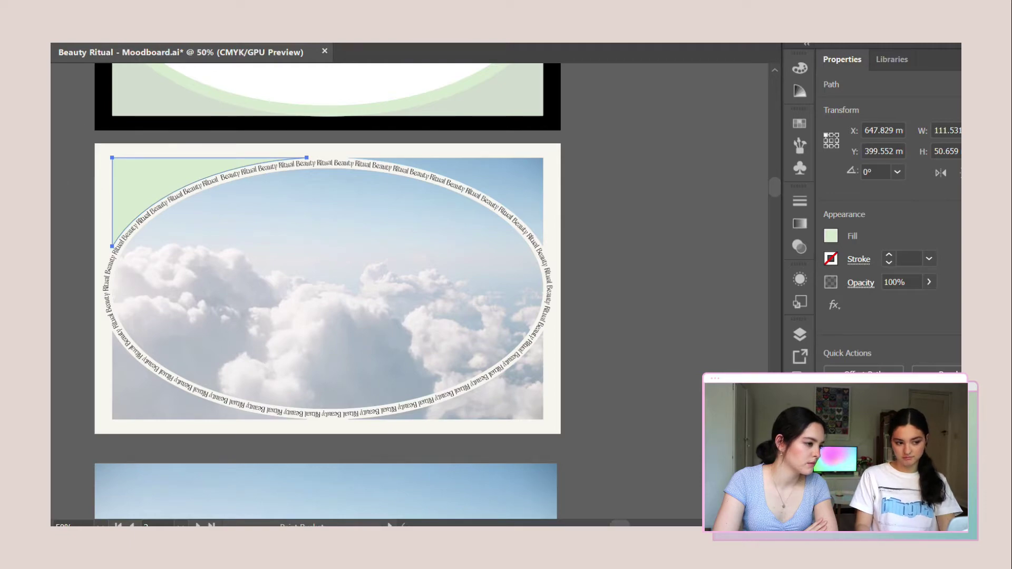
key(v)
click(641, 247)
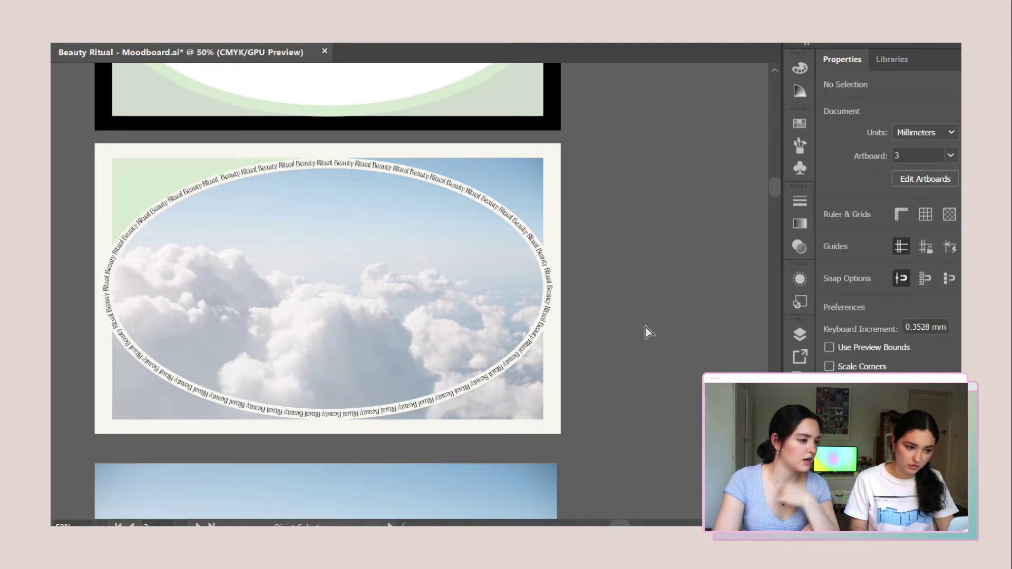
click(381, 161)
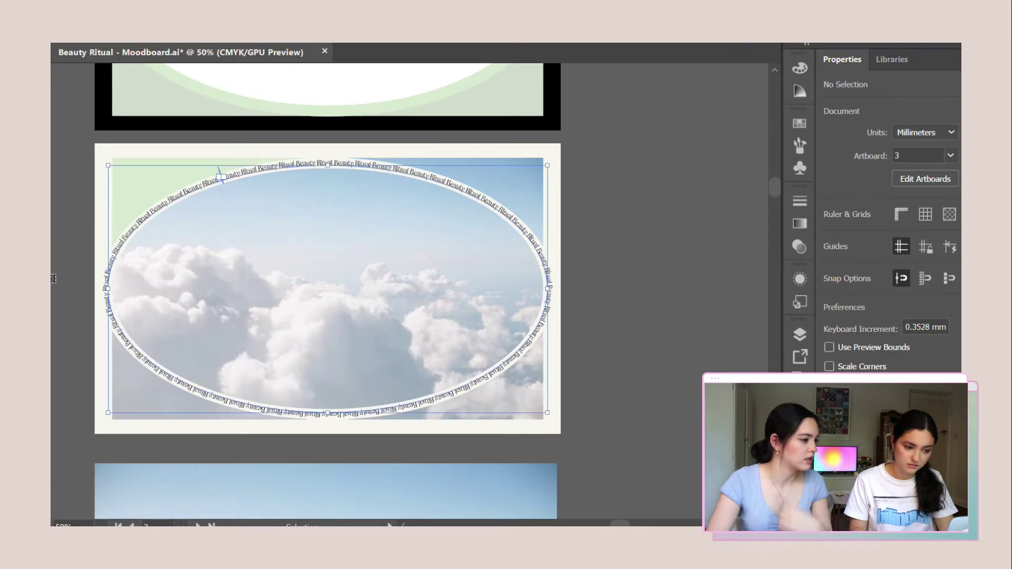
click(613, 361)
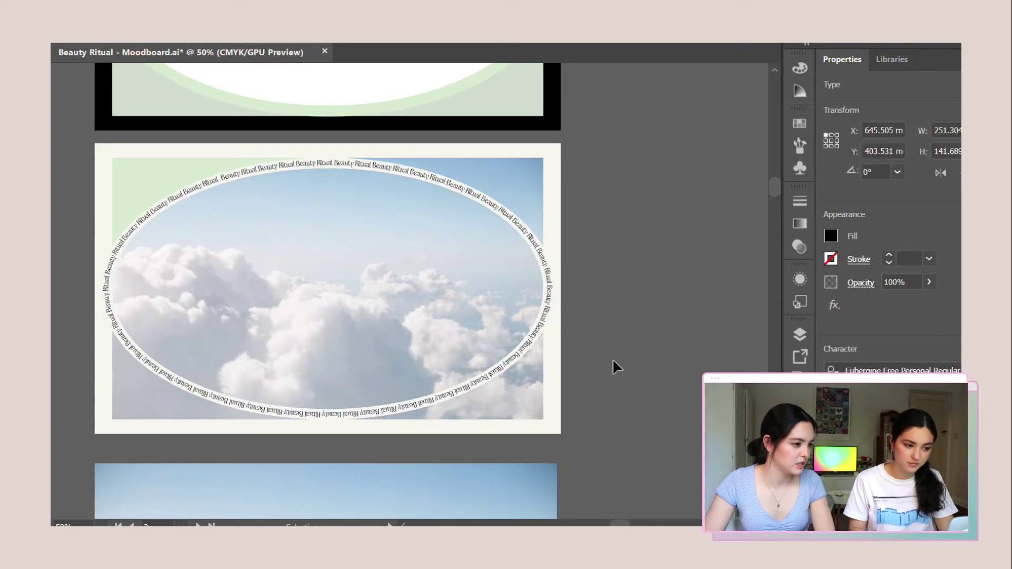
Step: Move the oval cherub image off the colour palette and copy the six palette circles beside the cloud artboard
alt+scroll(612, 358, down, 2)
scroll(100, 359, up, 8)
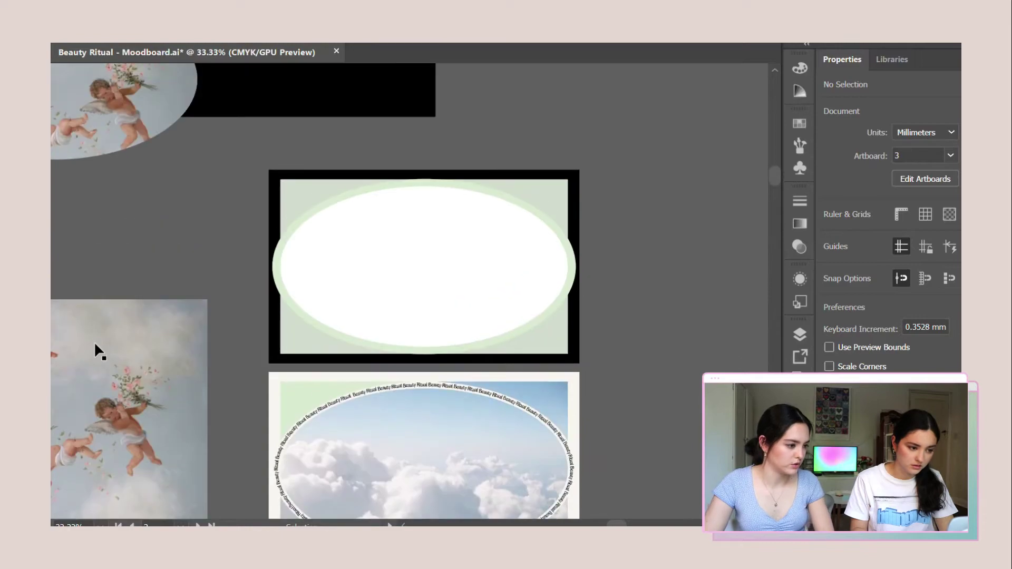
alt+scroll(514, 297, down, 2)
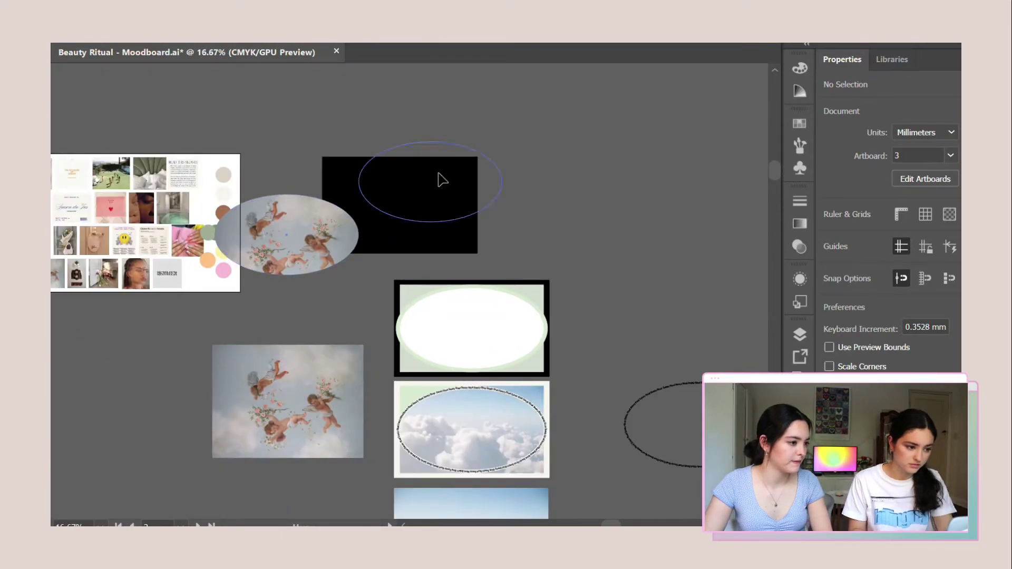
drag(442, 180, 620, 216)
drag(249, 151, 220, 263)
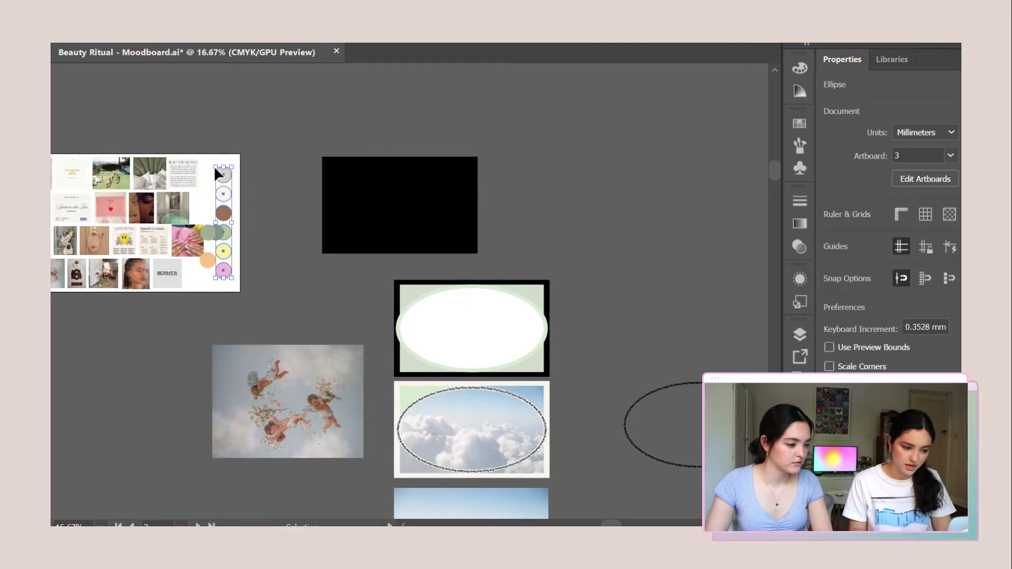
drag(217, 174, 370, 380)
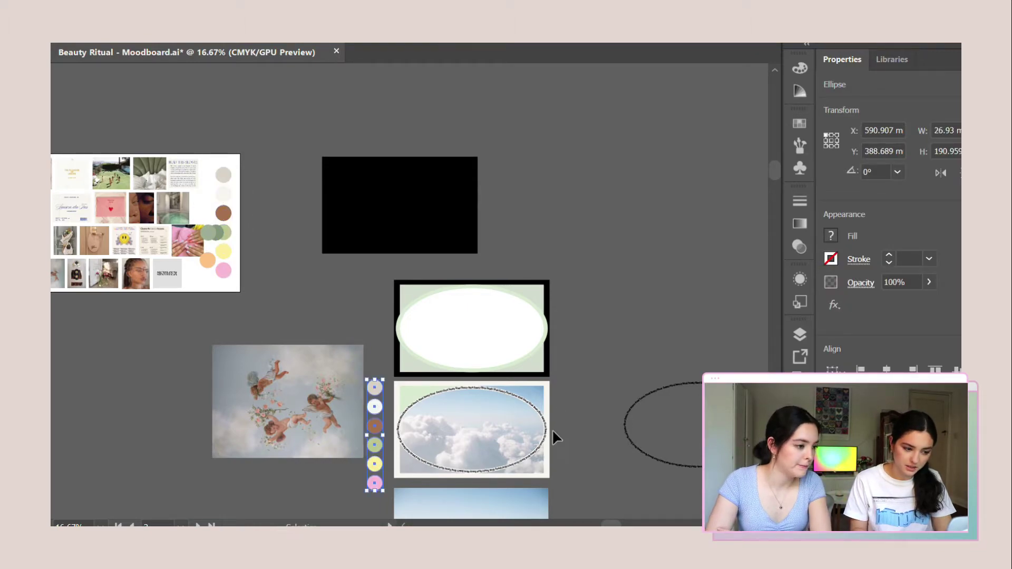
click(553, 430)
scroll(555, 429, down, 2)
scroll(477, 373, up, 3)
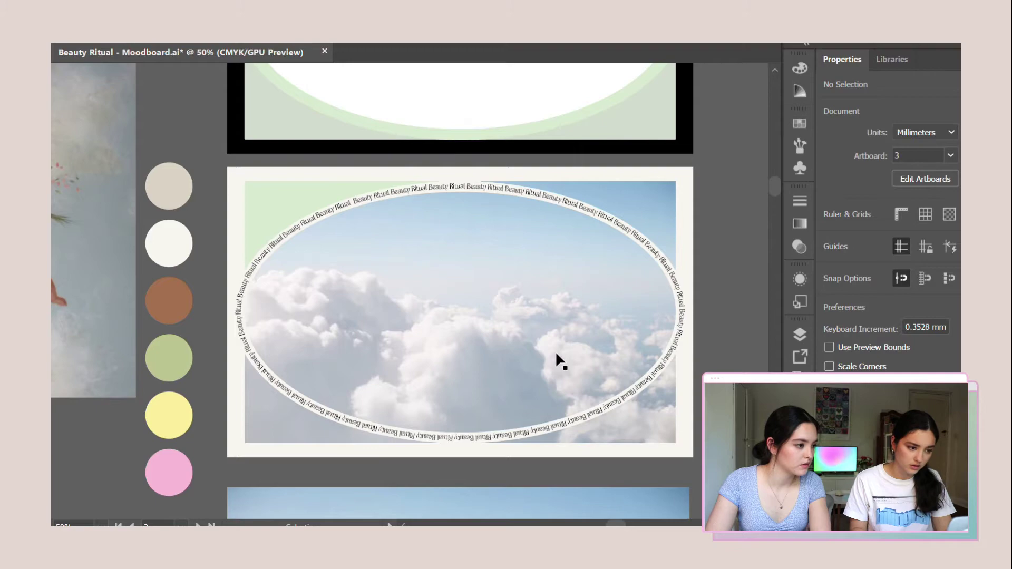
Step: Recolour the Beauty Ritual text running around the cloud oval with the pink of the palette circle
scroll(555, 351, up, 1)
click(207, 158)
scroll(397, 246, down, 1)
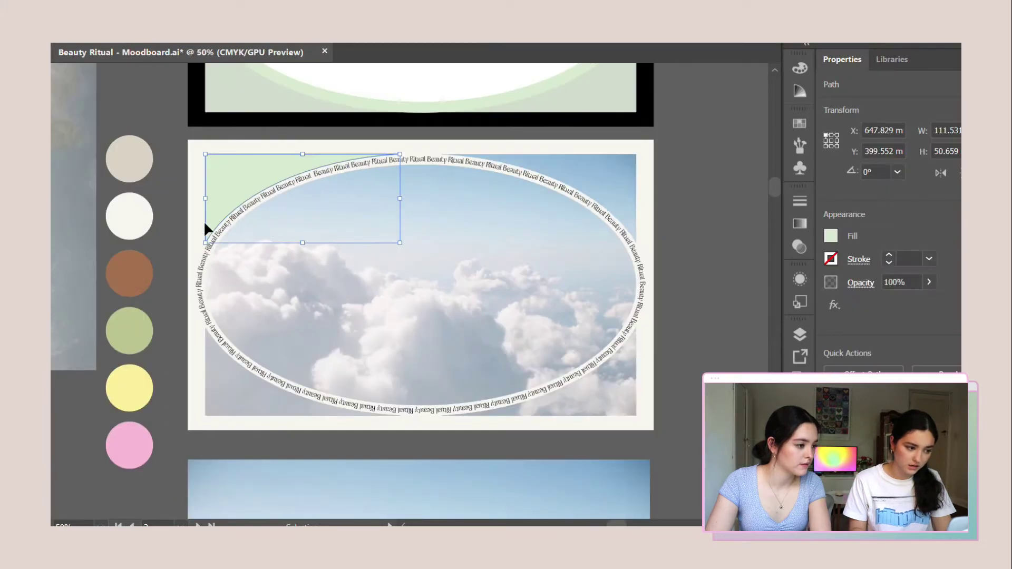
click(199, 272)
key(i)
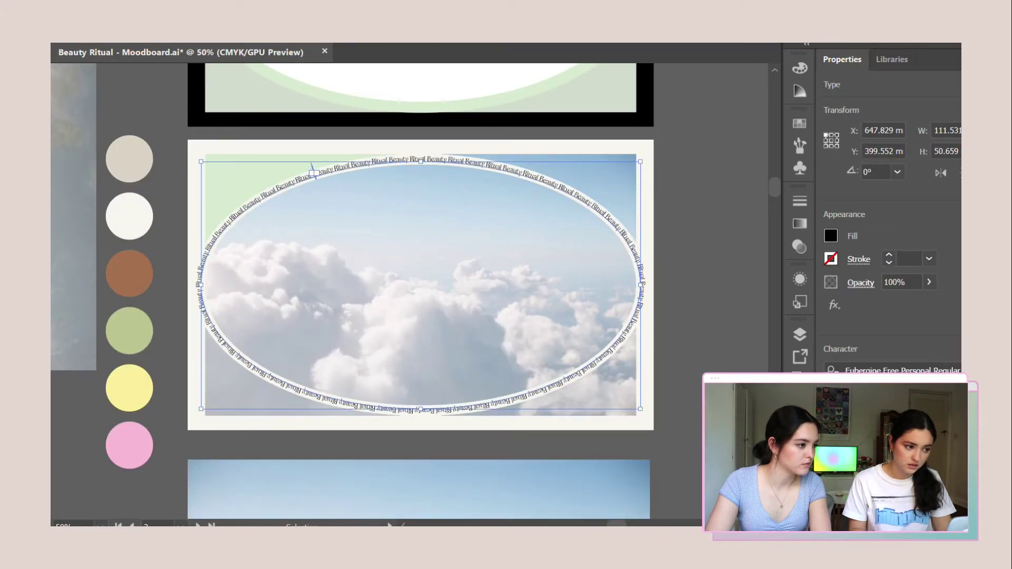
click(131, 453)
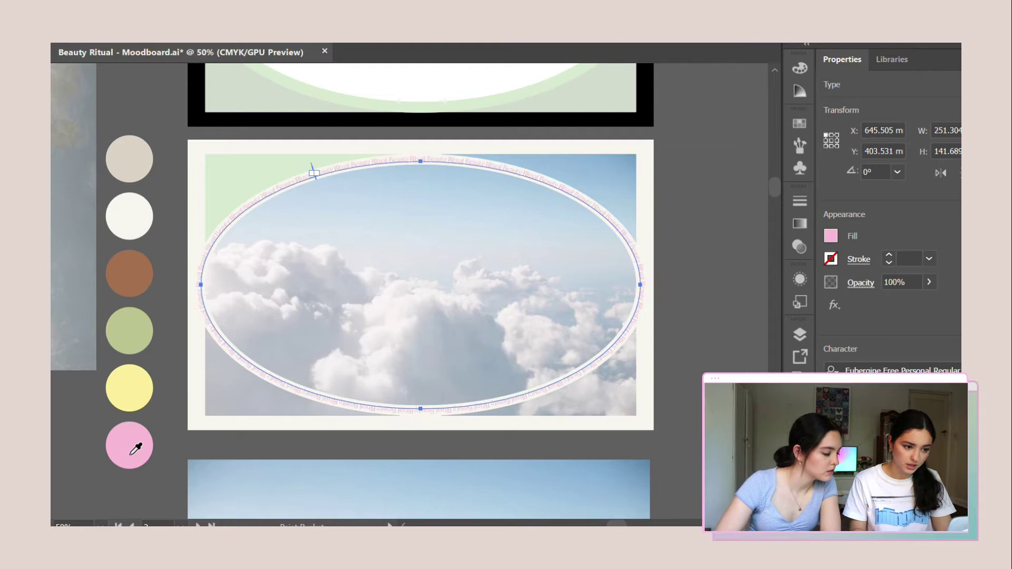
click(145, 103)
scroll(633, 323, up, 1)
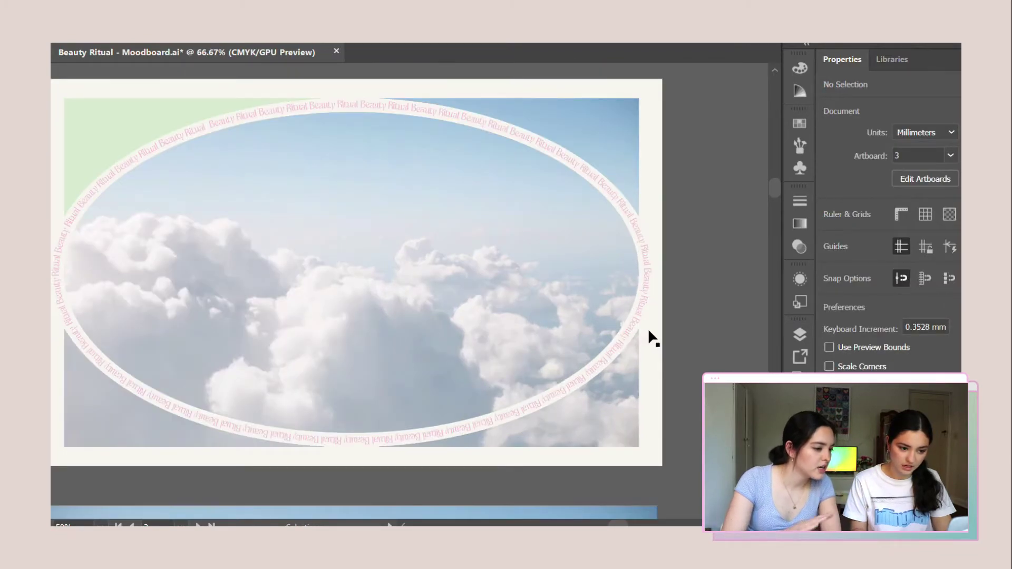
scroll(649, 295, up, 1)
scroll(644, 276, down, 2)
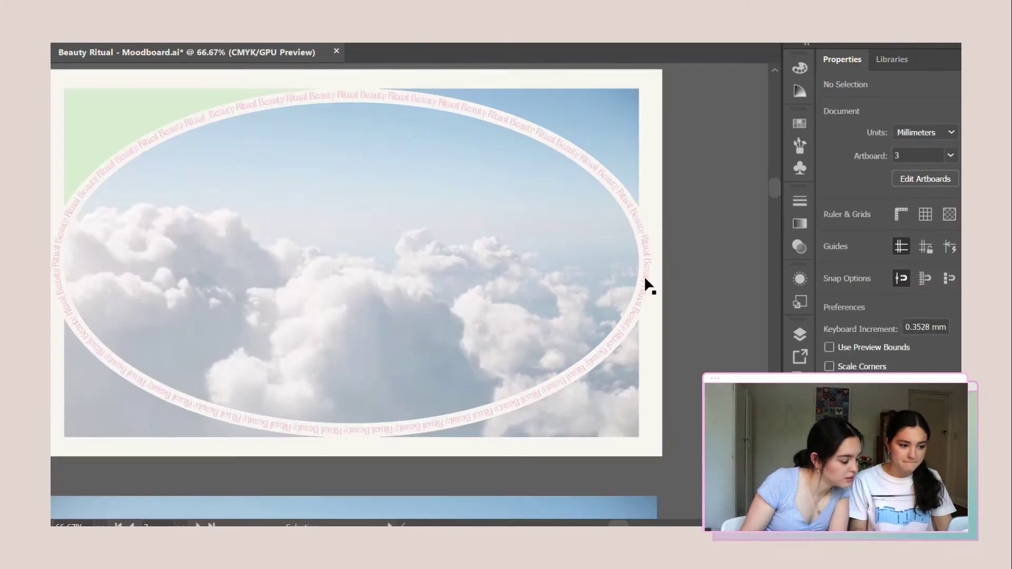
click(417, 241)
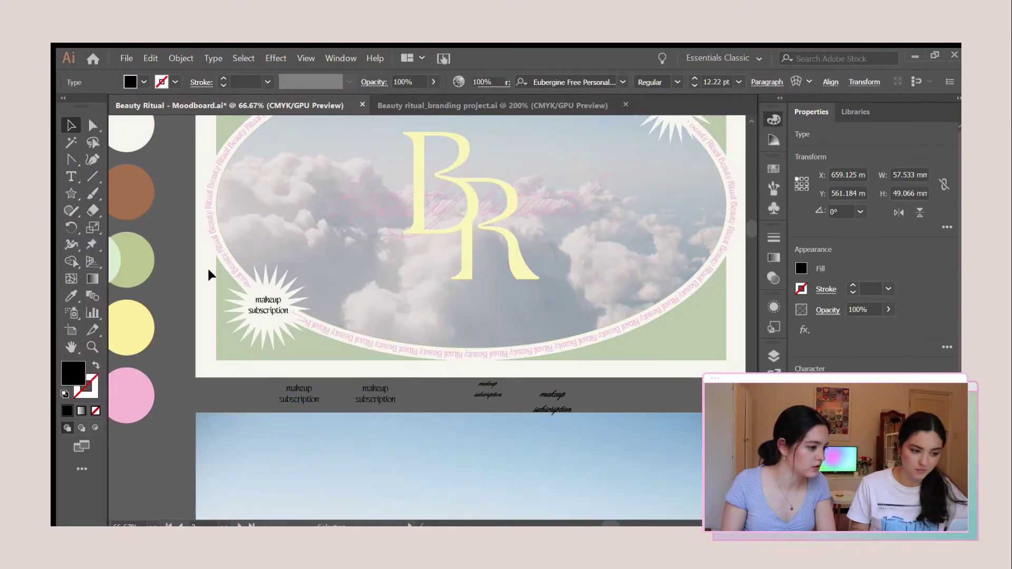
Step: Select the makeup subscription lettering inside the starburst at the oval's lower left
scroll(264, 311, up, 4)
click(275, 292)
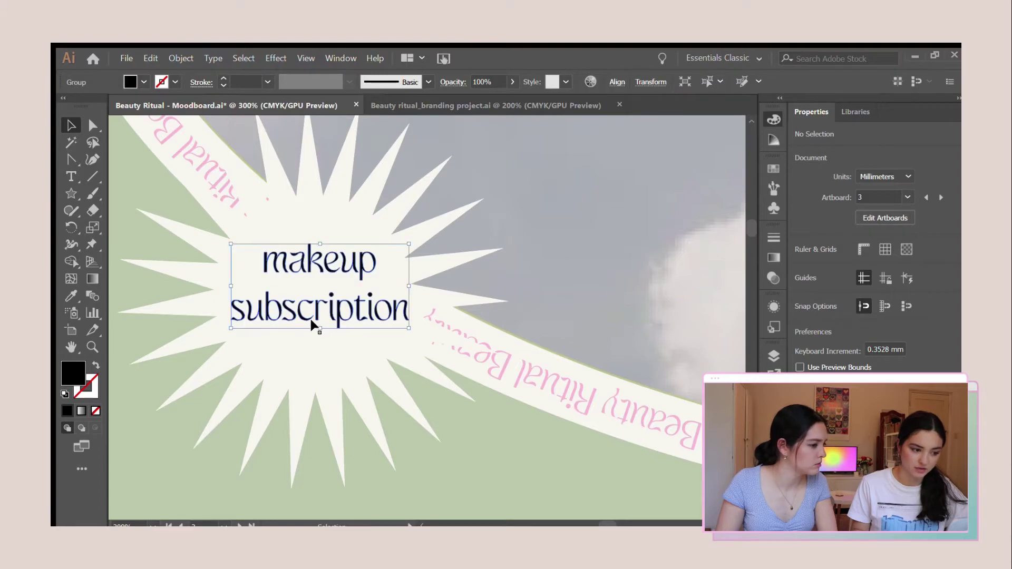
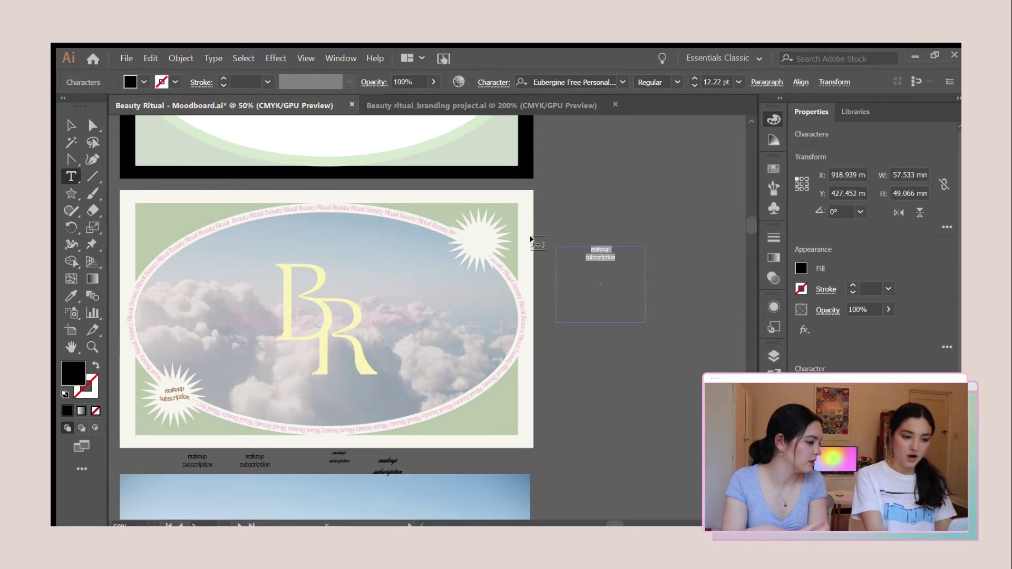
Step: Replace the makeup subscription wording in the text box beside the cloud artboard with APR
text(Feb)
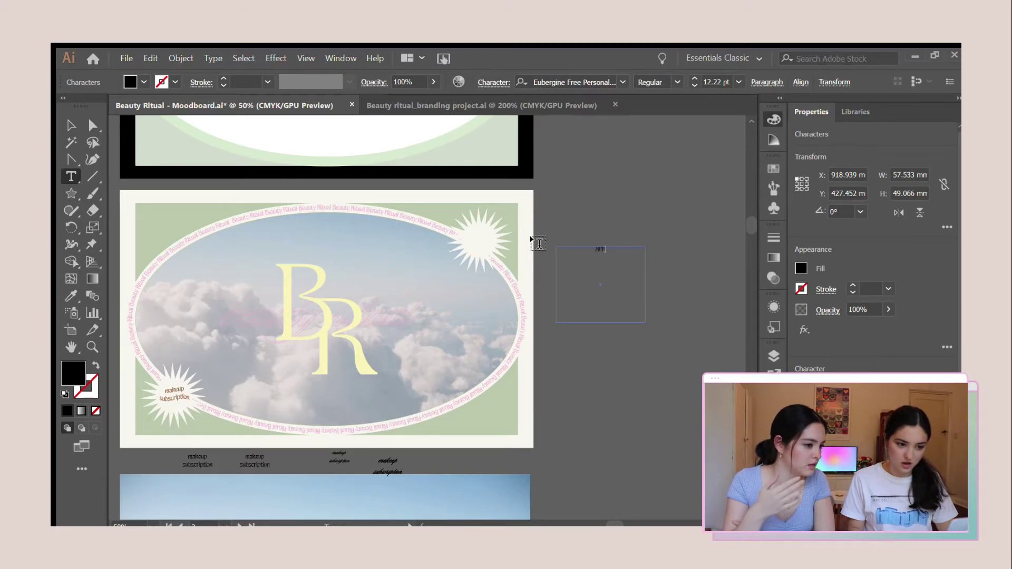
scroll(602, 256, up, 6)
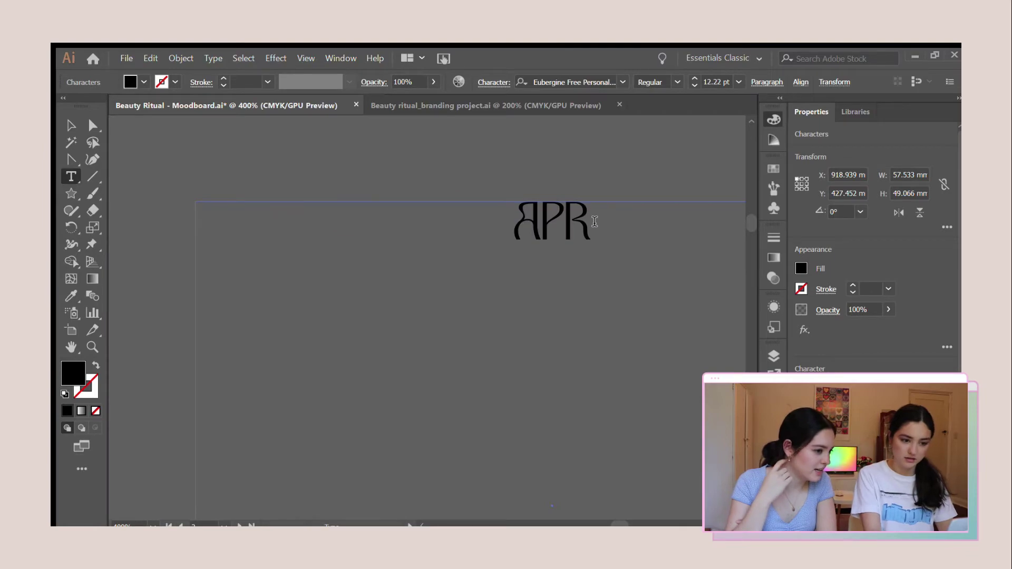
Step: Try DEC, FEB and JUL one after another behind APR to compare the month abbreviations
text(DEC)
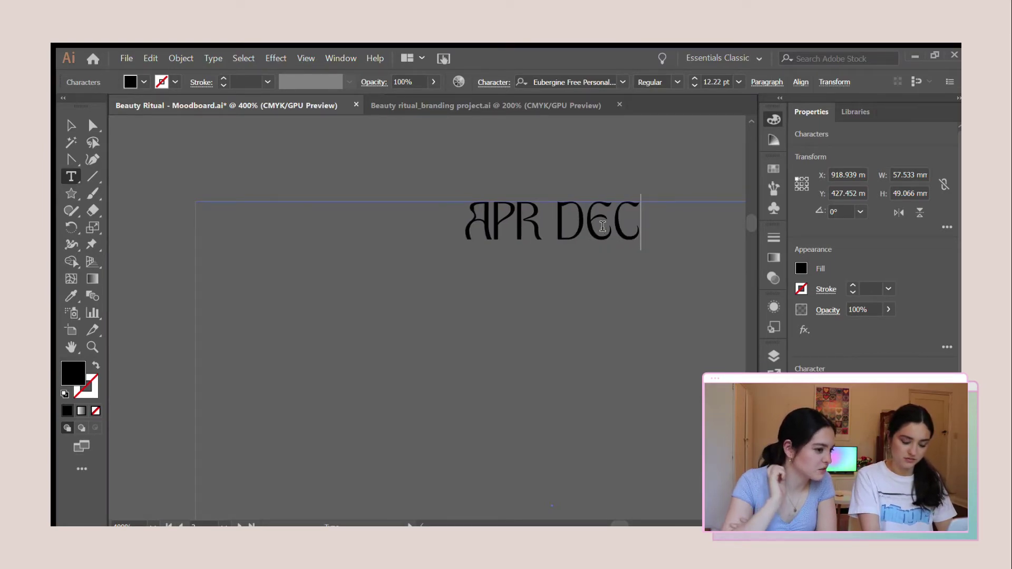
key(BackSpace)
key(BackSpace)
key(BackSpace)
text(FEB)
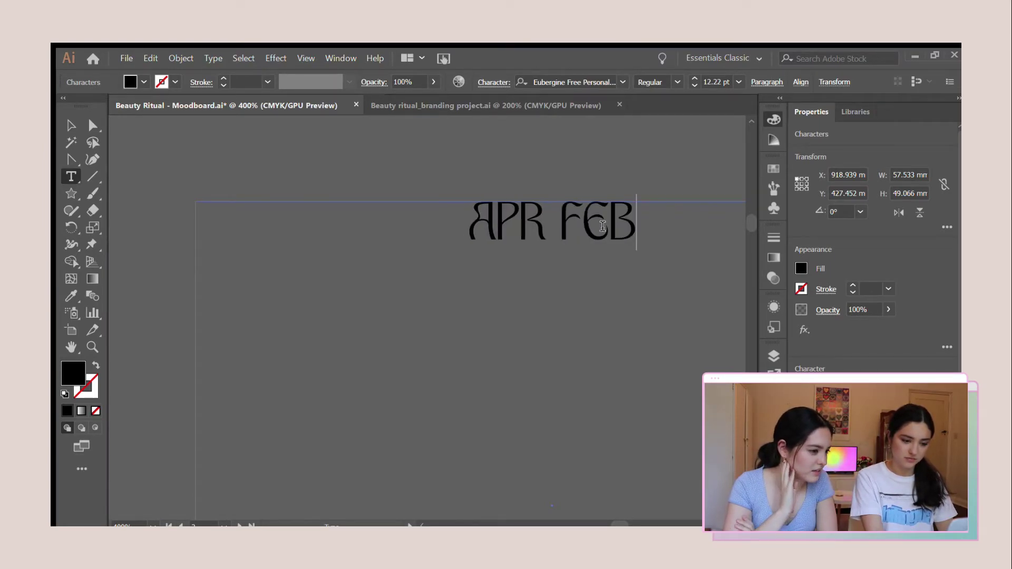
key(BackSpace)
key(BackSpace)
key(BackSpace)
text(JUL)
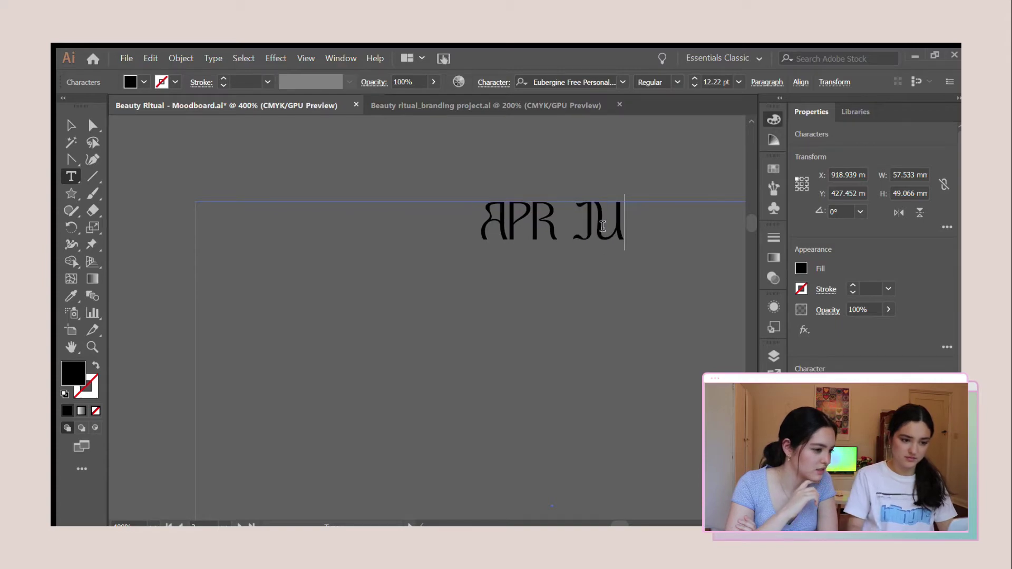
key(BackSpace)
key(BackSpace)
key(BackSpace)
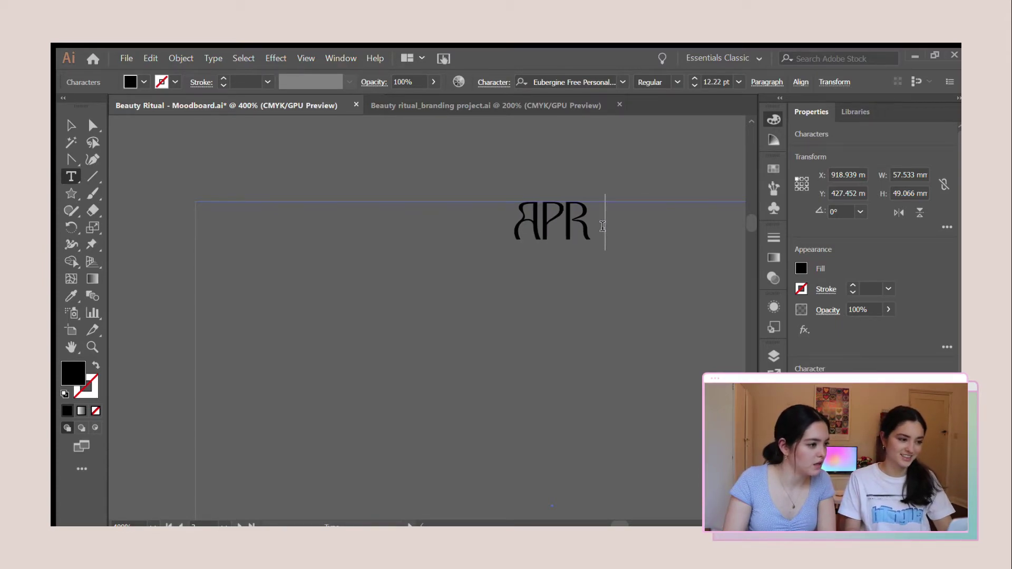
Step: Convert the APR text to outlines and move it onto the empty starburst at the oval's upper right
key(Escape)
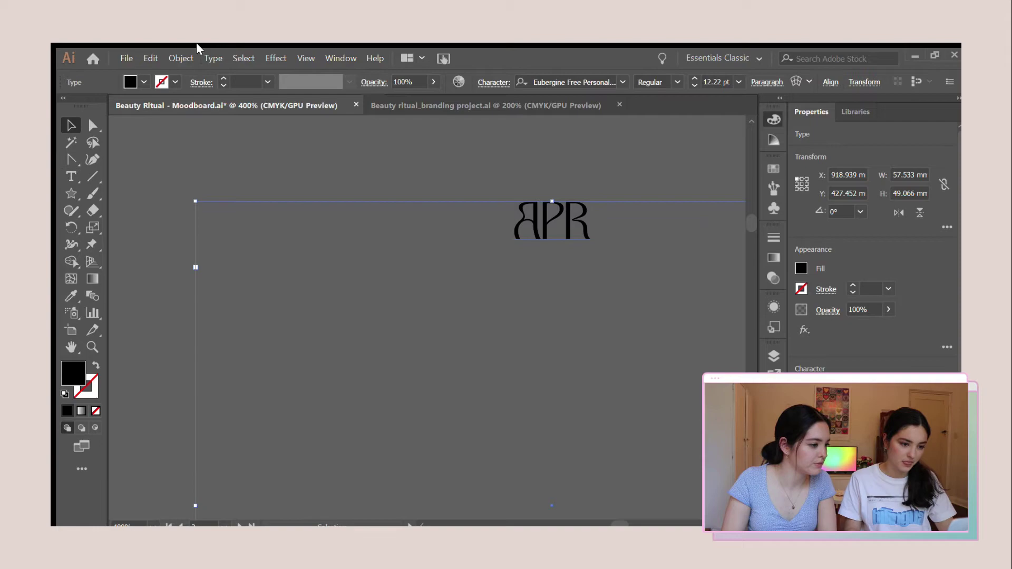
key(ctrl+shift+o)
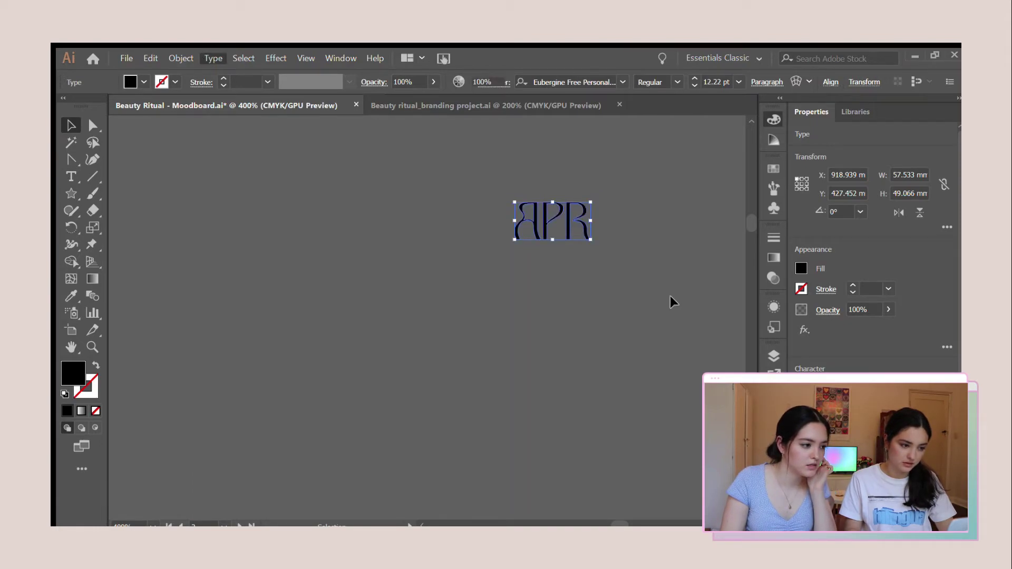
scroll(671, 301, down, 3)
drag(624, 270, 298, 267)
click(566, 298)
scroll(565, 297, down, 4)
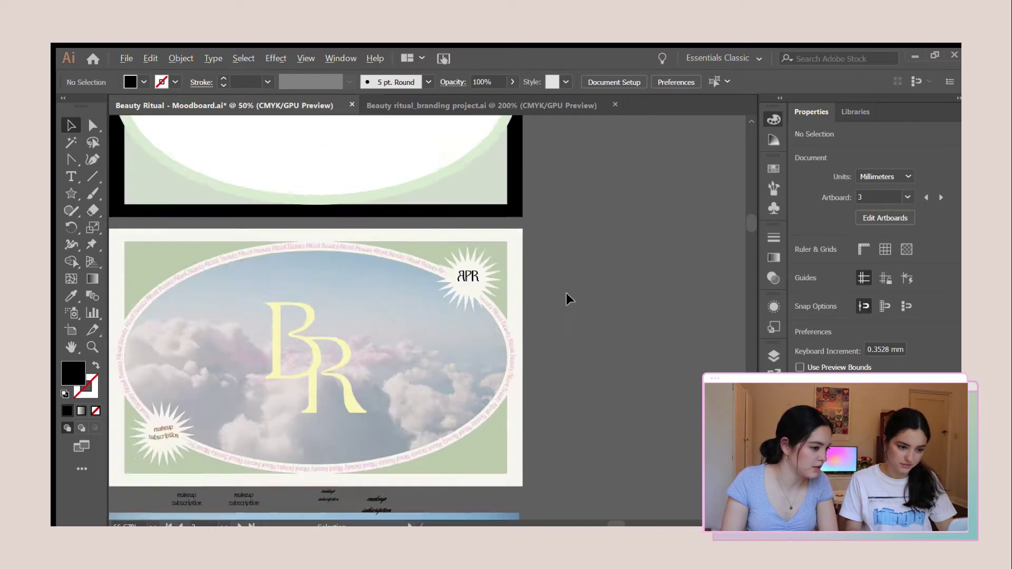
Step: Recolour the APR lettering with the brown sampled from the palette circle
scroll(321, 390, up, 1)
click(599, 258)
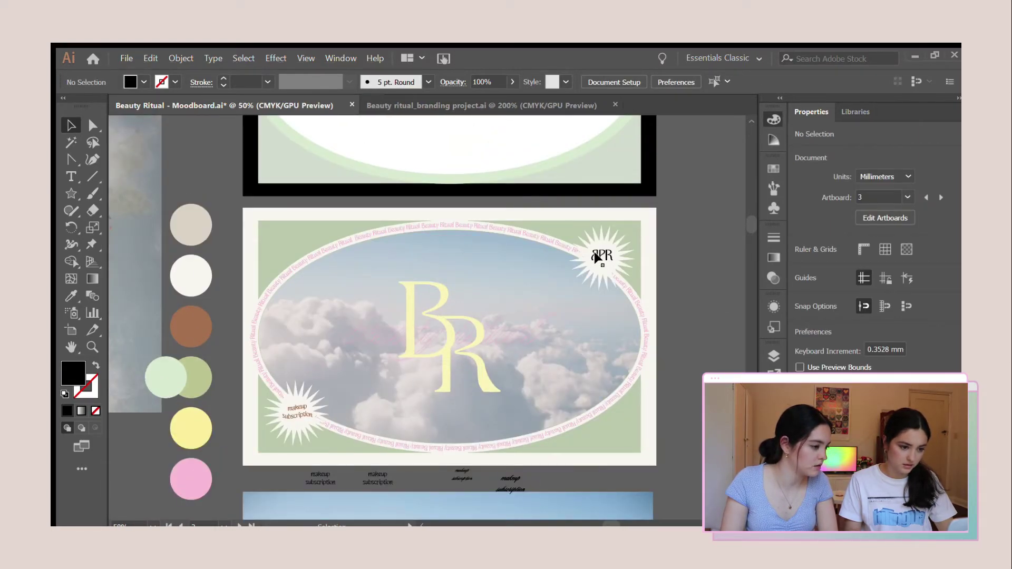
click(62, 294)
click(187, 330)
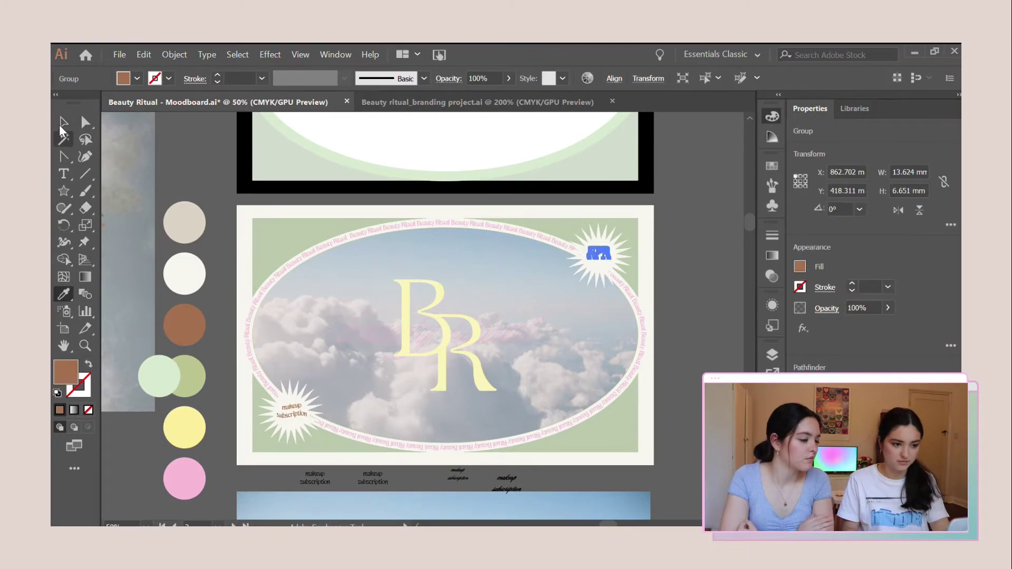
click(63, 123)
click(179, 155)
Step: Shift the APR lettering slightly down inside its starburst and add the starburst to the selection
scroll(612, 266, up, 3)
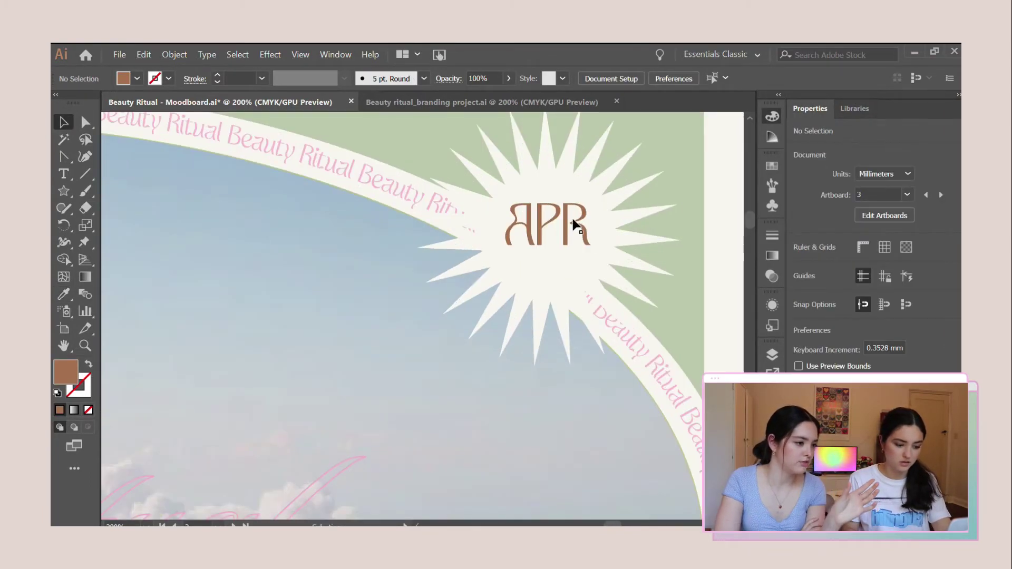
drag(564, 237, 563, 242)
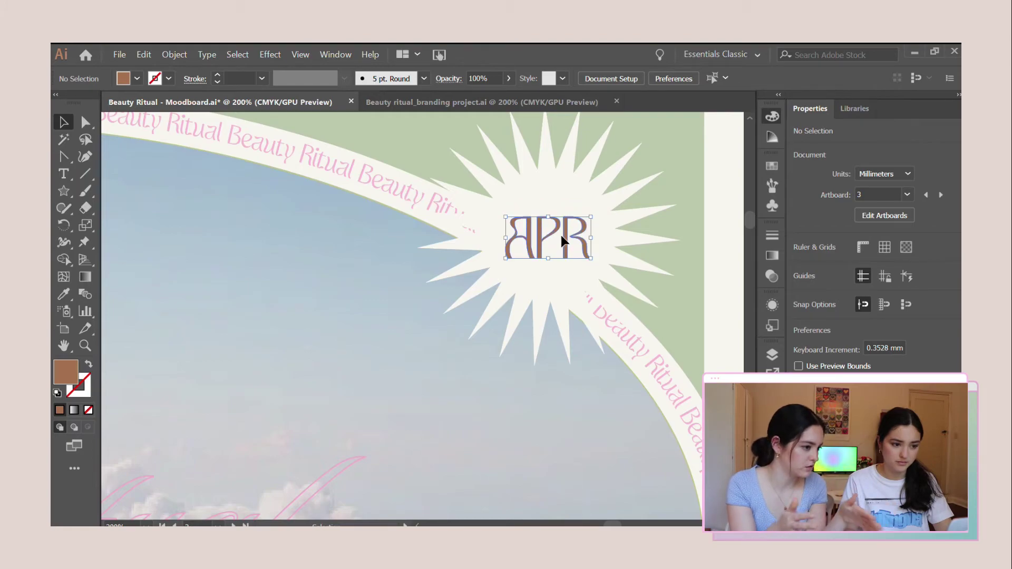
shift+click(561, 169)
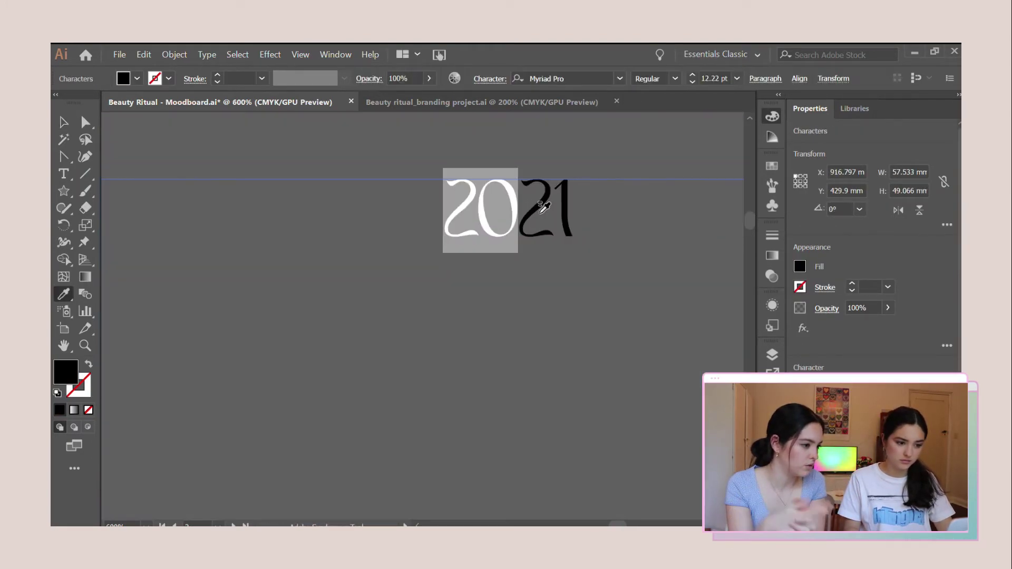
Step: Duplicate the 2021 text just below the original beside the artboard and convert the copy to outlines
click(63, 122)
scroll(546, 207, down, 5)
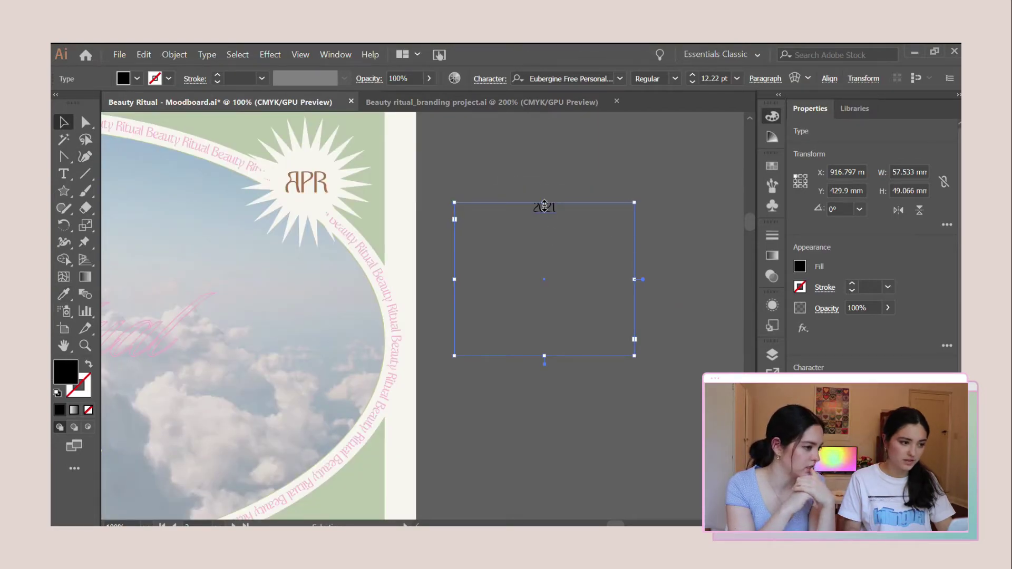
drag(543, 210, 532, 281)
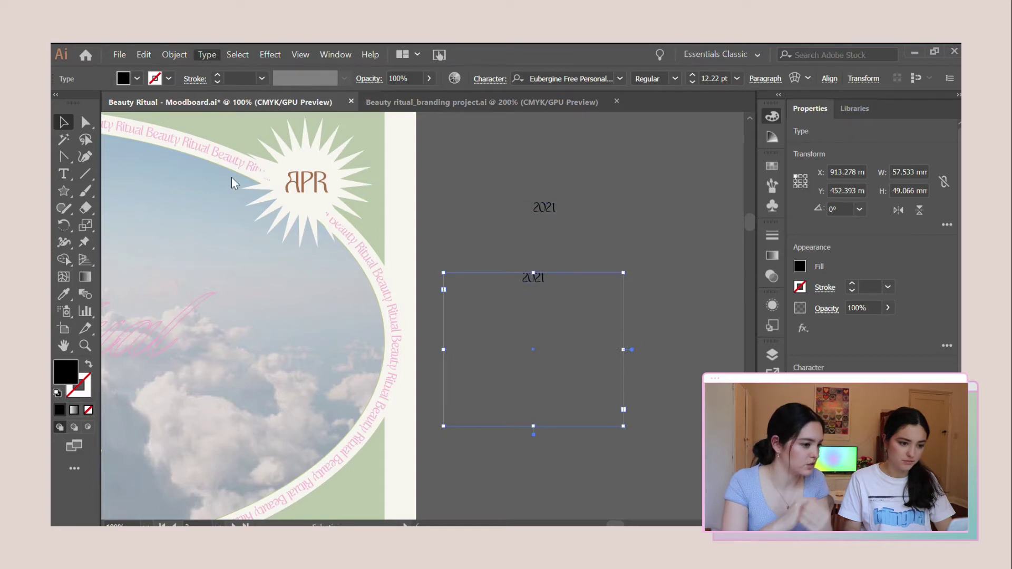
key(ctrl+shift+o)
Step: Recolour the outlined 2021 with the brown sampled from APR and place it beneath APR inside the starburst
click(64, 294)
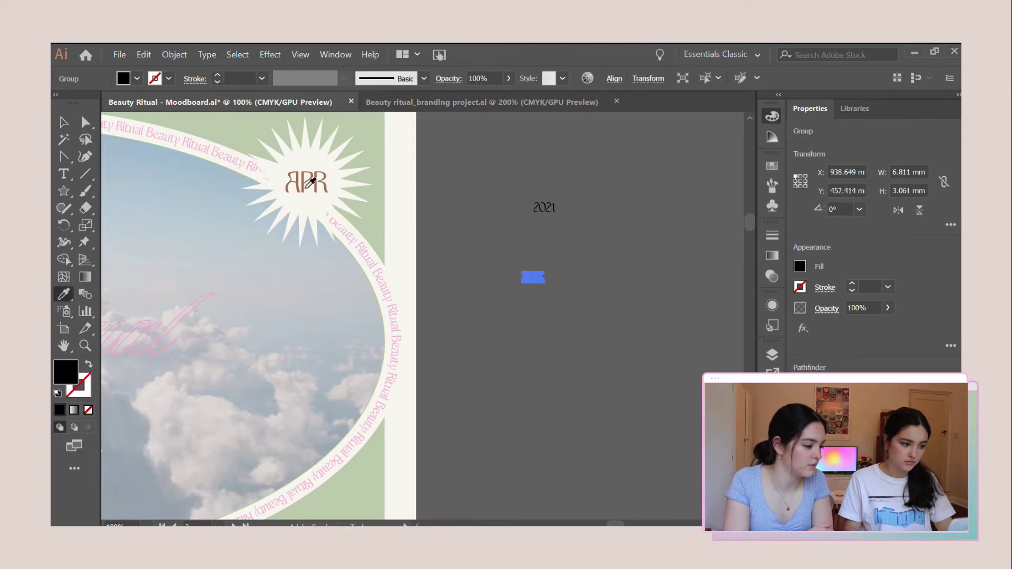
click(305, 182)
key(v)
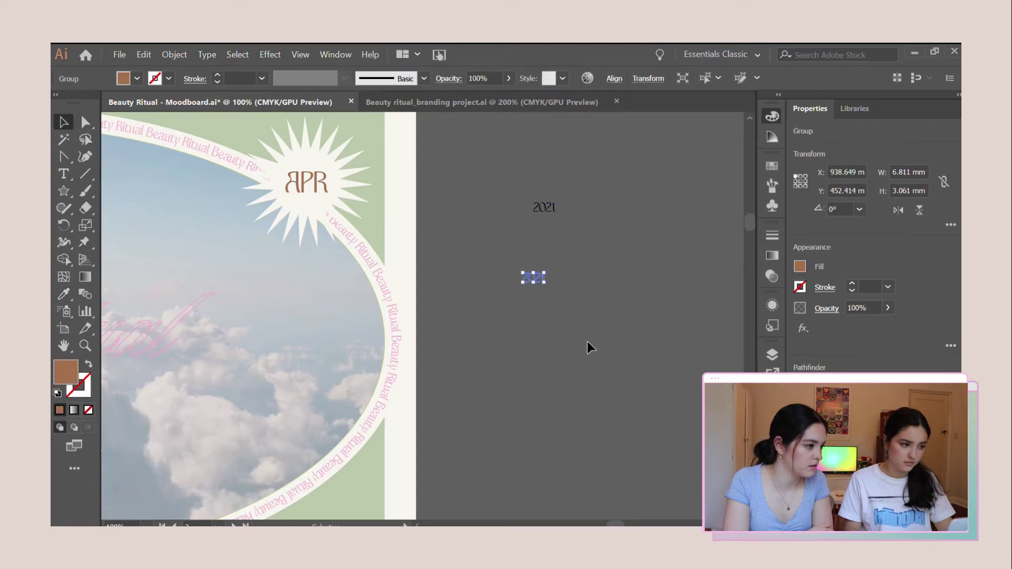
click(587, 345)
drag(530, 285, 299, 207)
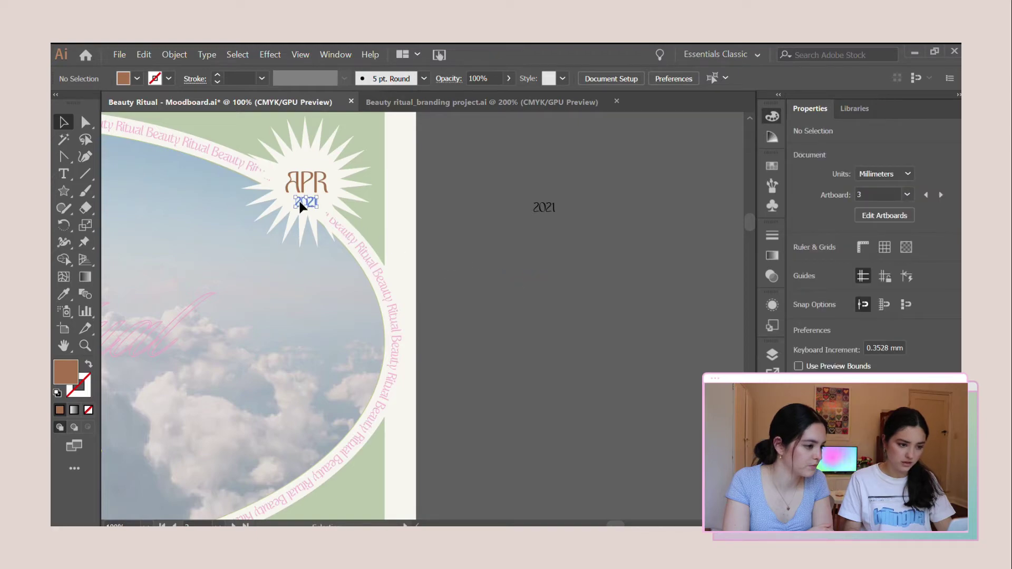
Step: Centre the APR and 2021 lettering horizontally on each other within the starburst
click(300, 181)
scroll(295, 179, up, 4)
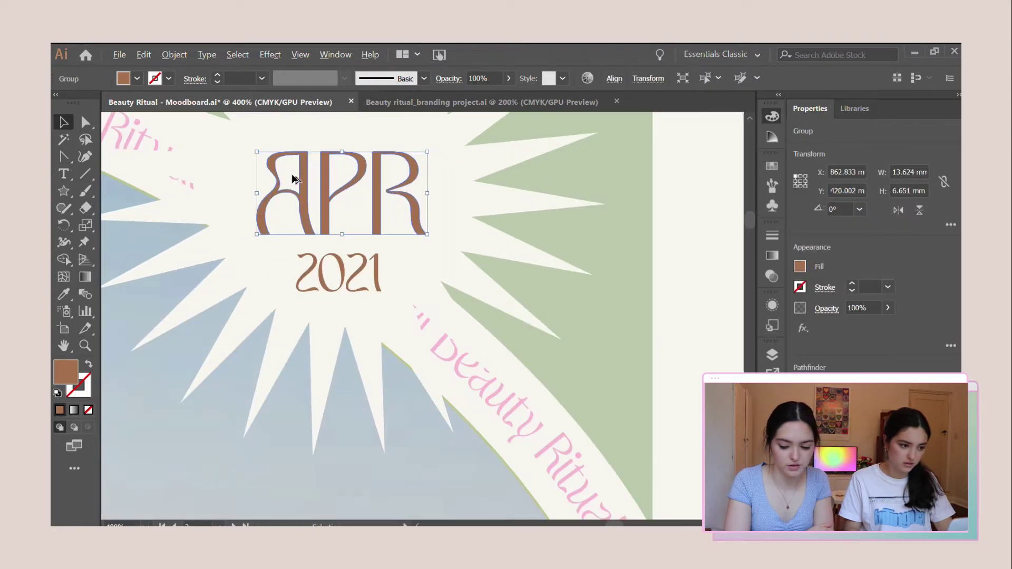
shift+click(333, 257)
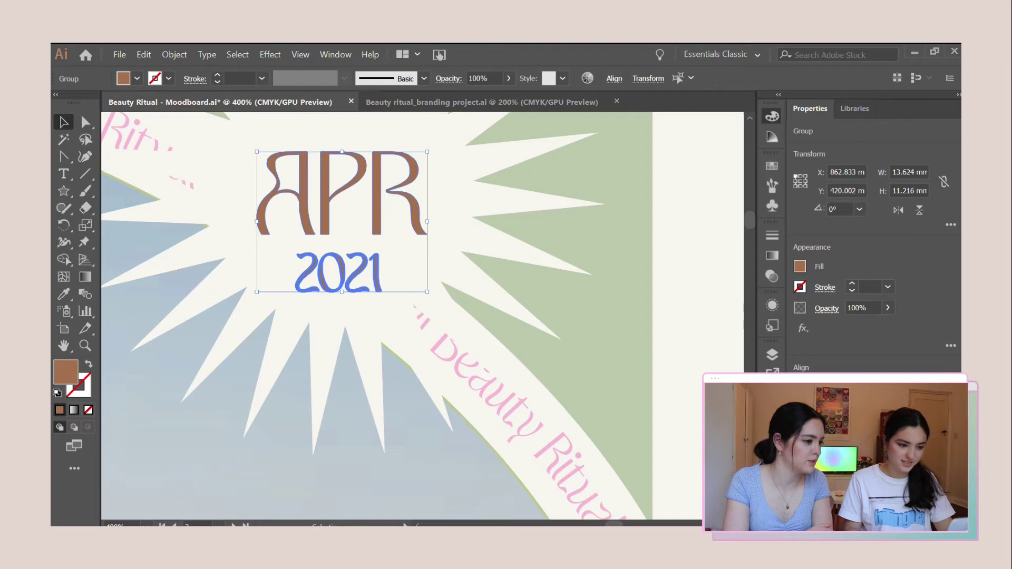
click(821, 388)
scroll(280, 202, down, 4)
click(618, 329)
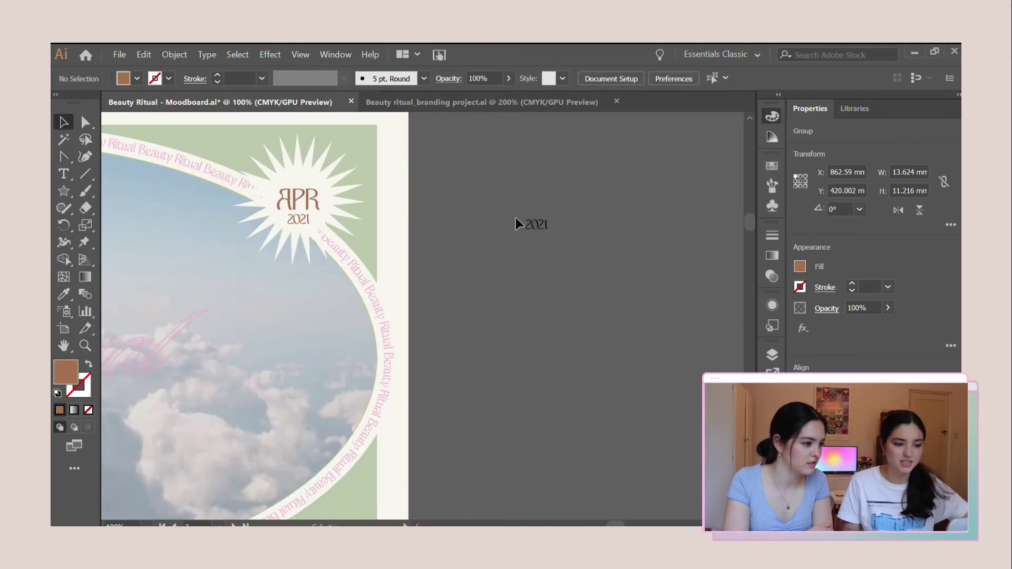
Step: Replace the spare 2021 text beside the artboard with SEP
click(538, 225)
double_click(550, 225)
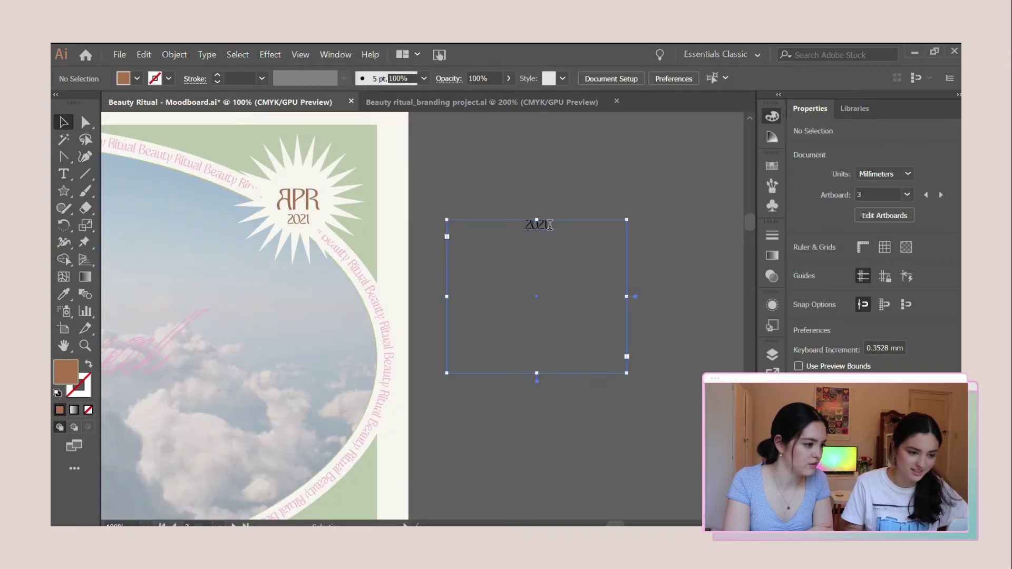
double_click(550, 225)
text(SEP)
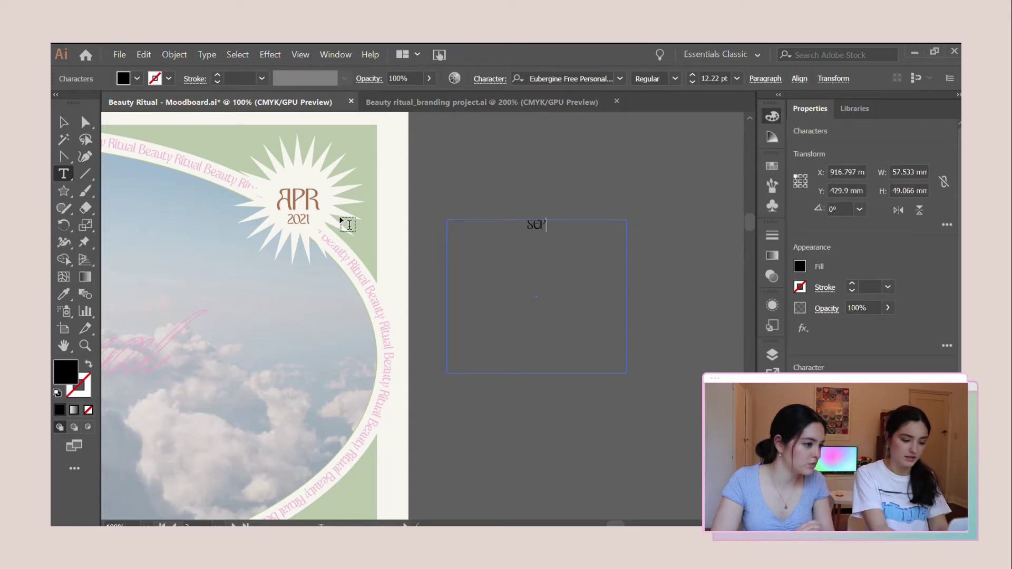
key(Escape)
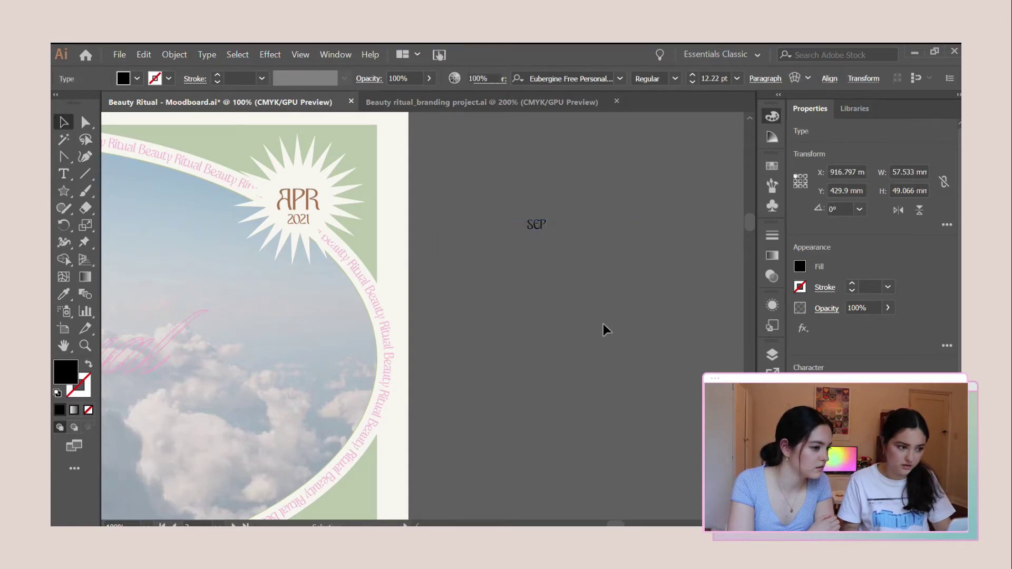
click(606, 330)
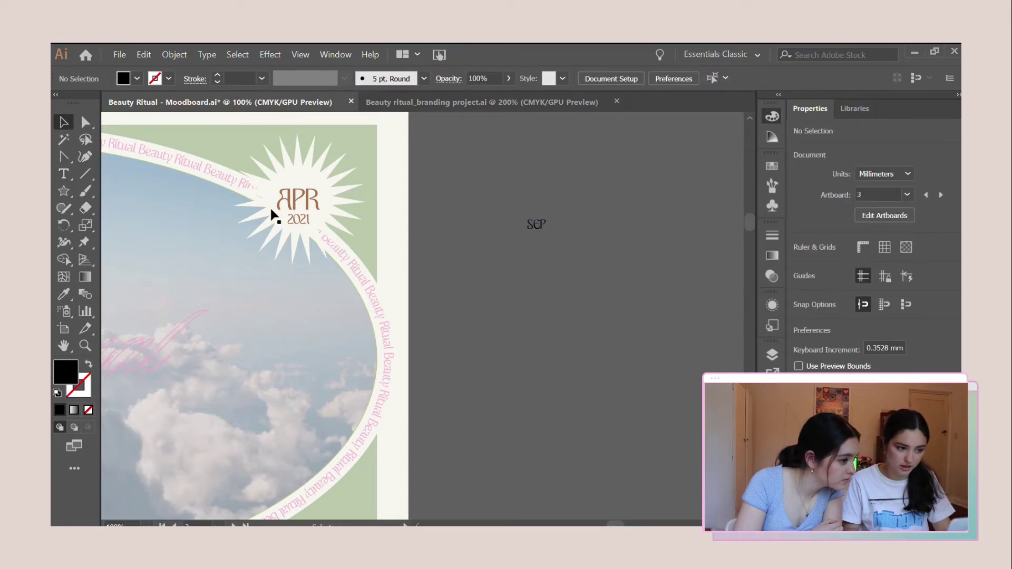
Step: Move the APR and 2021 lettering up so the pair sits centred in the starburst
scroll(280, 191, up, 4)
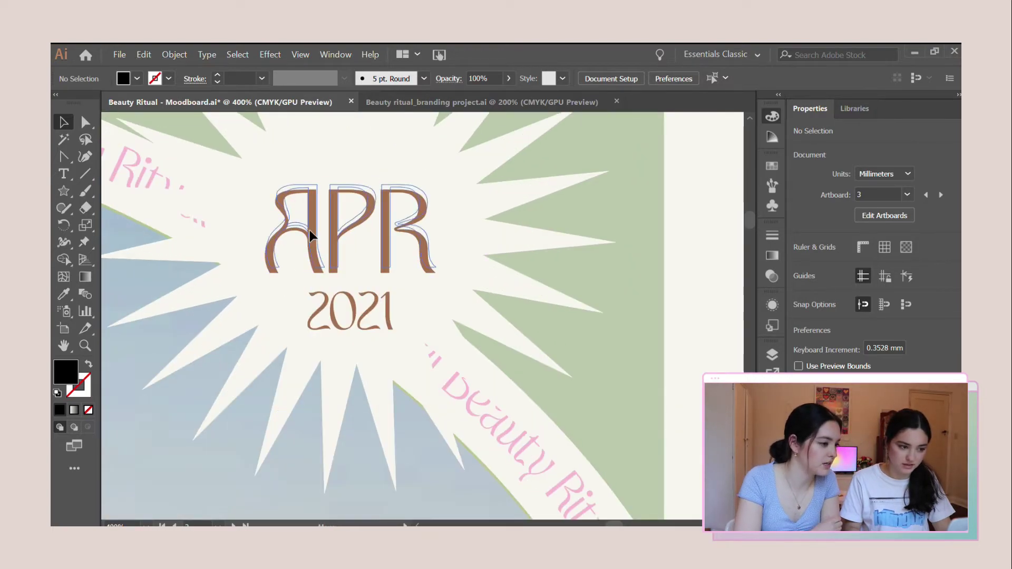
drag(311, 236, 312, 213)
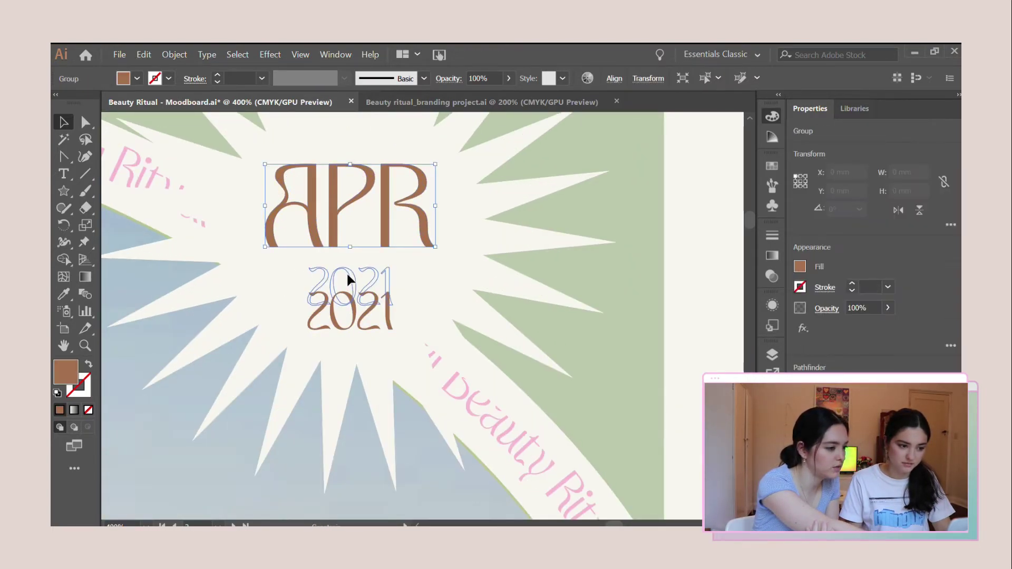
drag(348, 280, 339, 278)
shift+click(339, 219)
click(354, 235)
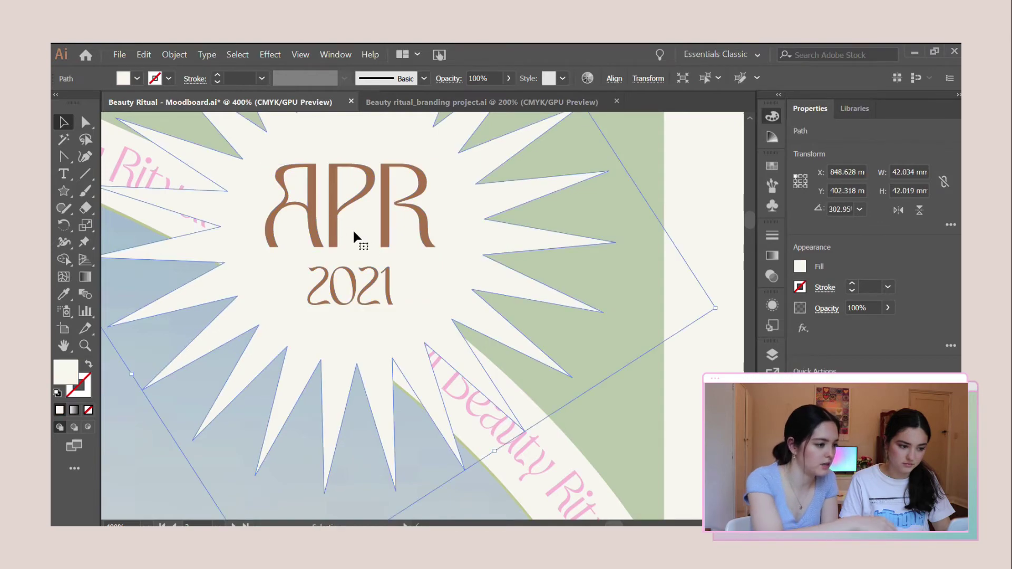
click(347, 276)
shift+click(331, 227)
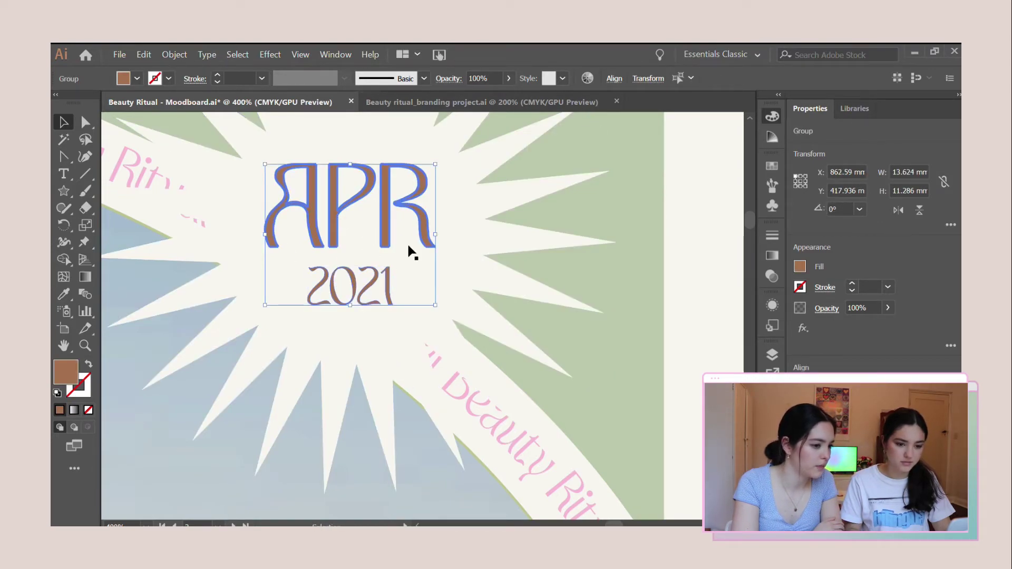
scroll(275, 252, down, 3)
click(475, 203)
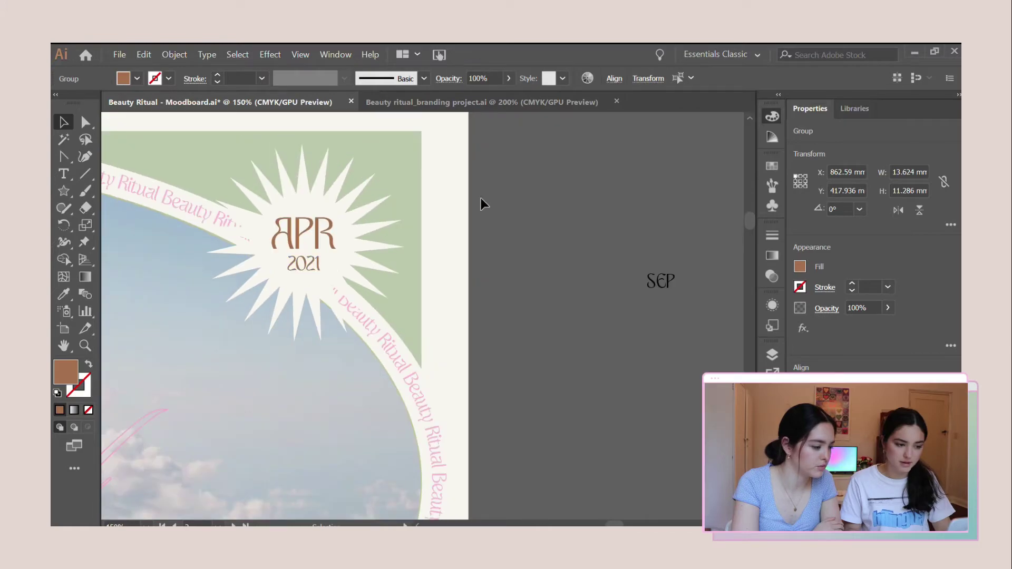
Step: Change the spare SEP text to a widely spaced 2021 and compare the two APR 2021 starburst versions
double_click(671, 278)
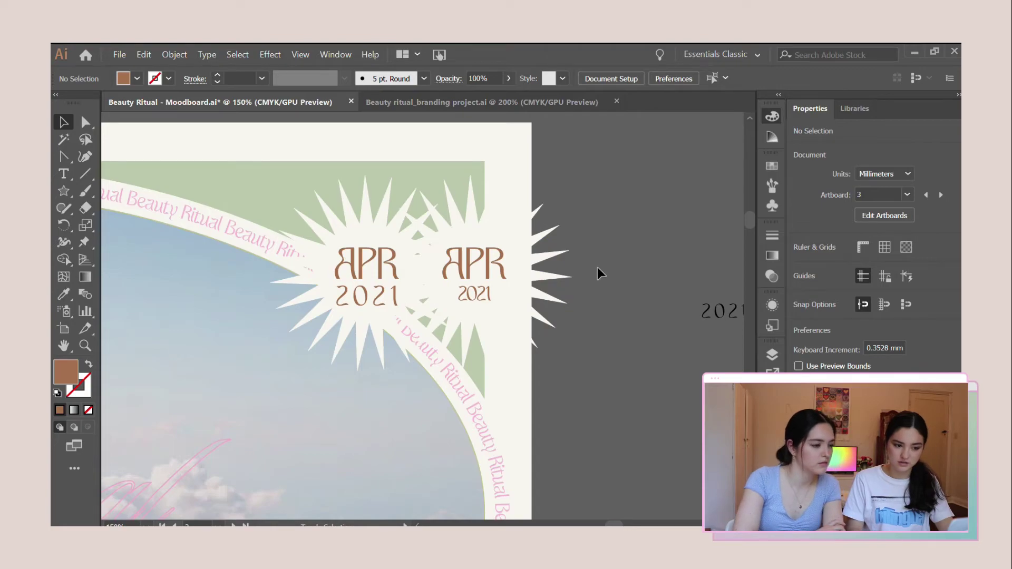
scroll(600, 273, down, 4)
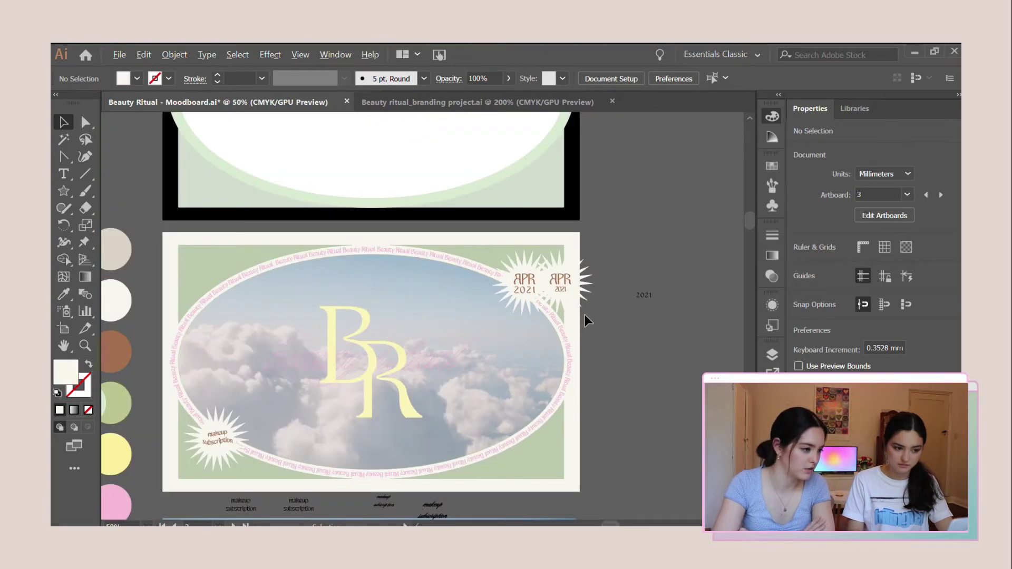
scroll(562, 292, up, 4)
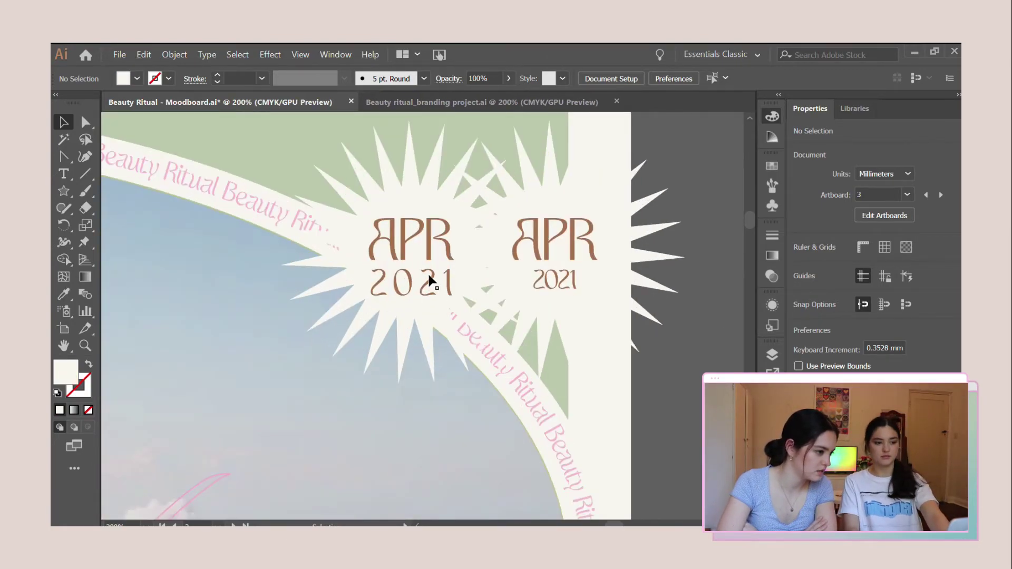
Step: Put the tightly spaced 2021 back under APR in the original starburst and delete the duplicate starburst with its lettering
drag(431, 285, 397, 280)
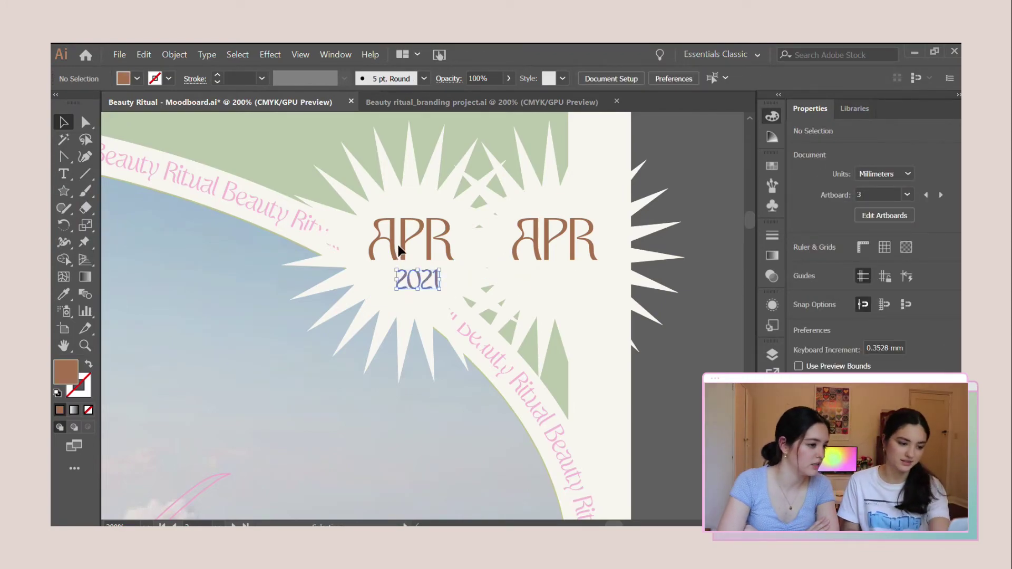
shift+click(399, 244)
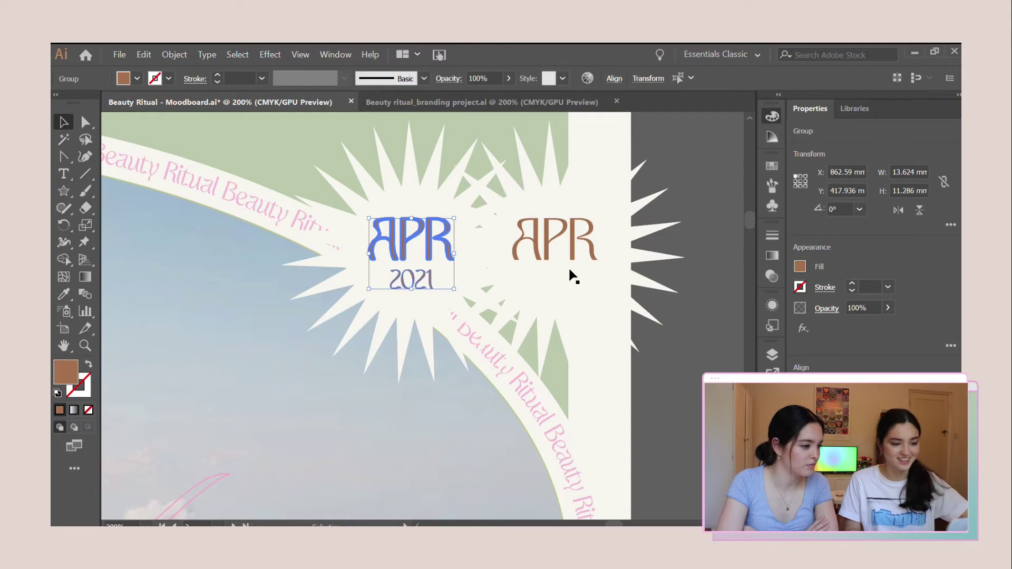
click(538, 273)
key(Delete)
click(592, 252)
key(Delete)
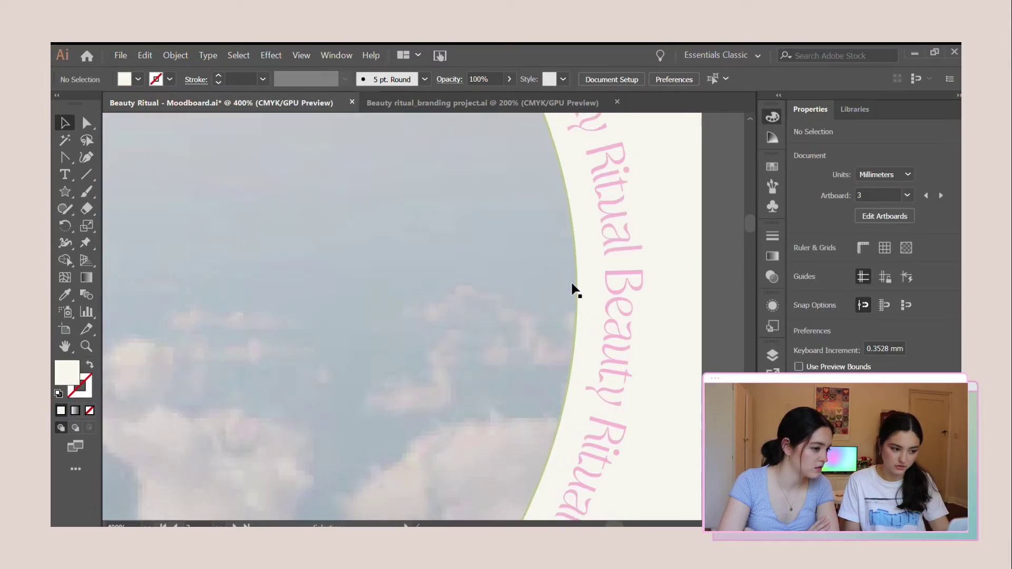
Step: Give the outline around the cloud oval a brown 0.5 pt stroke with no fill
click(580, 282)
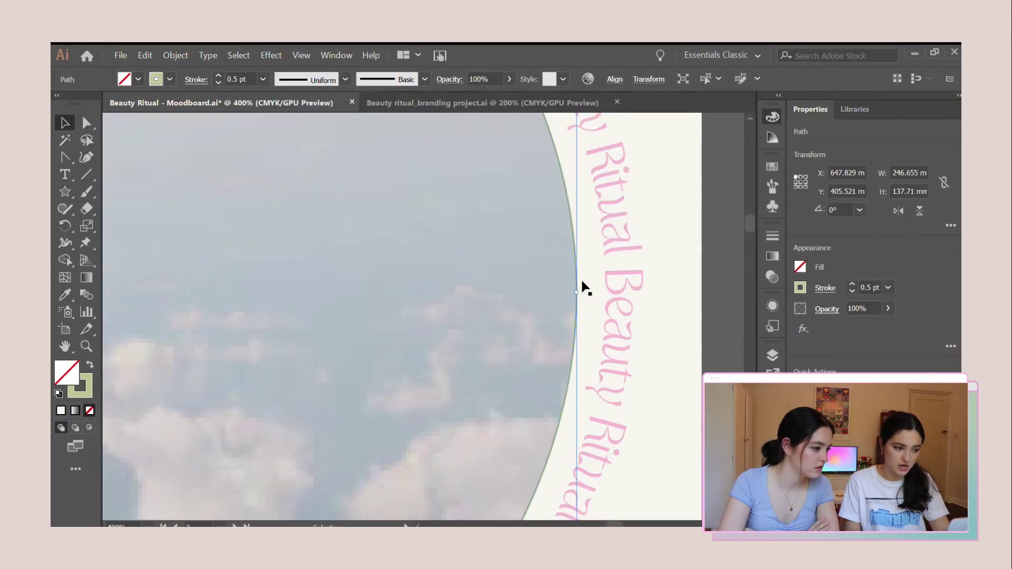
scroll(583, 287, down, 5)
click(86, 391)
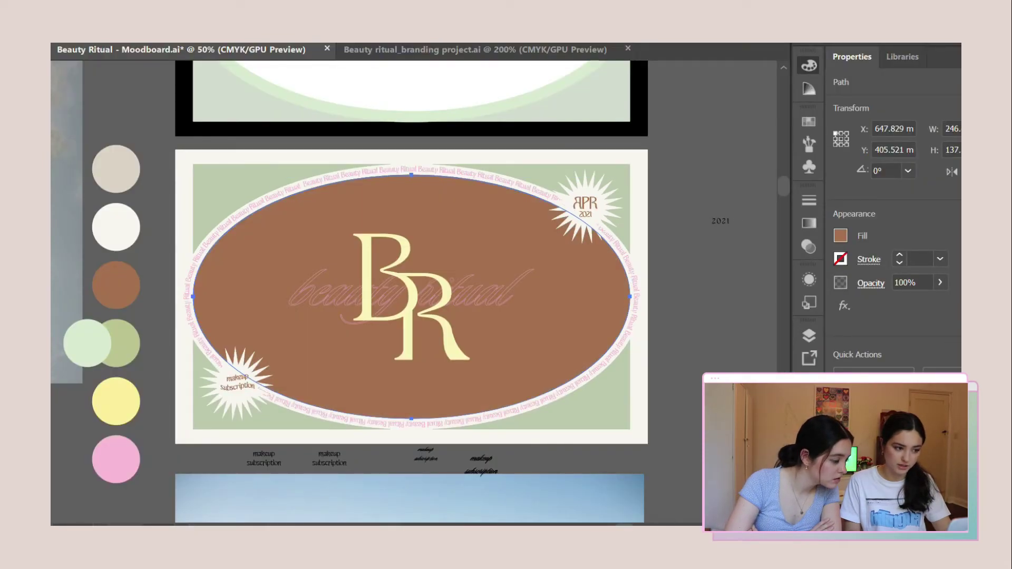
key(ctrl+7)
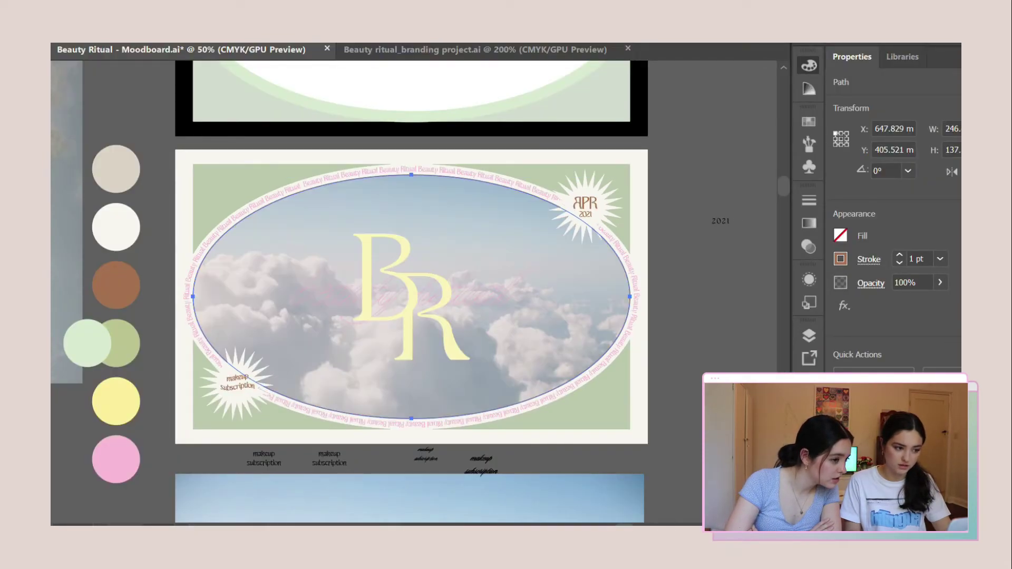
click(109, 97)
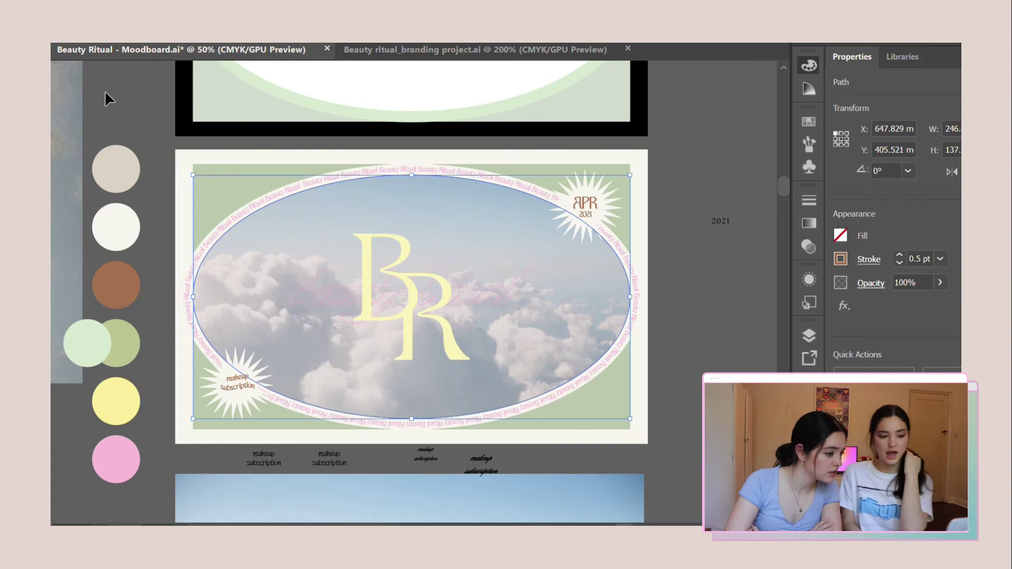
scroll(602, 323, up, 1)
scroll(628, 294, up, 4)
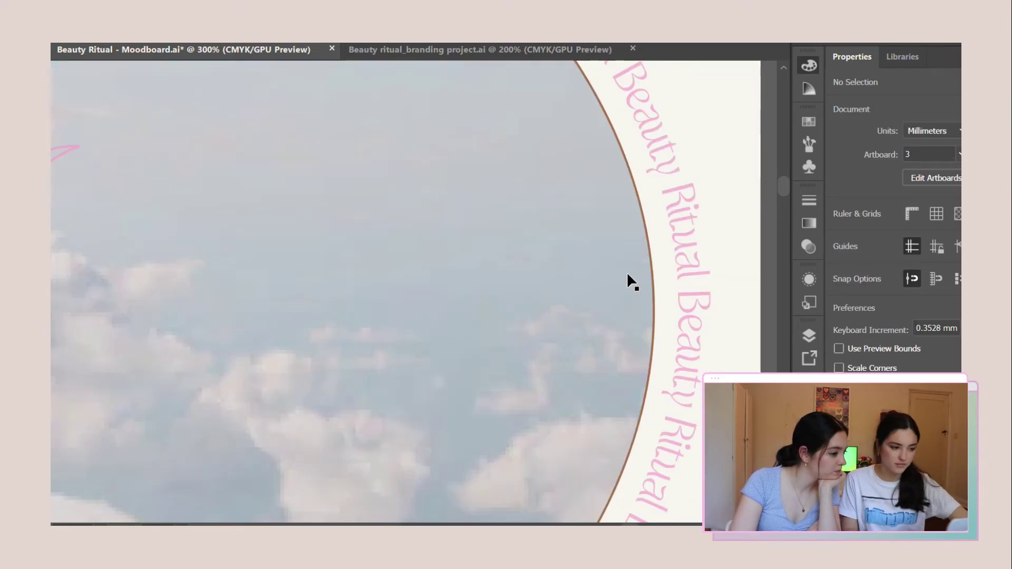
scroll(628, 280, down, 4)
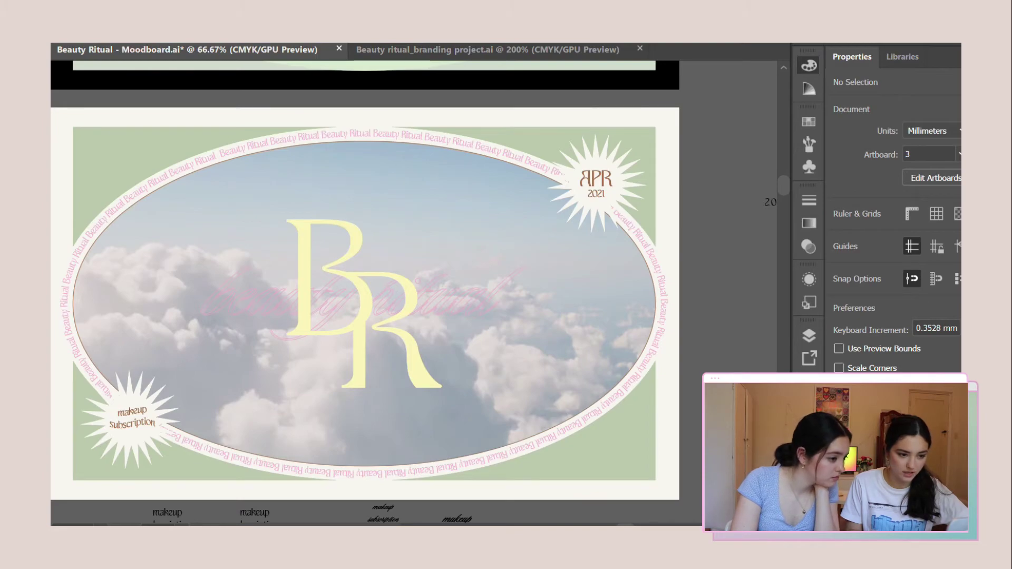
Step: Duplicate the beauty ritual script outline a little to the right and give the copy a white 4 pt stroke
click(221, 296)
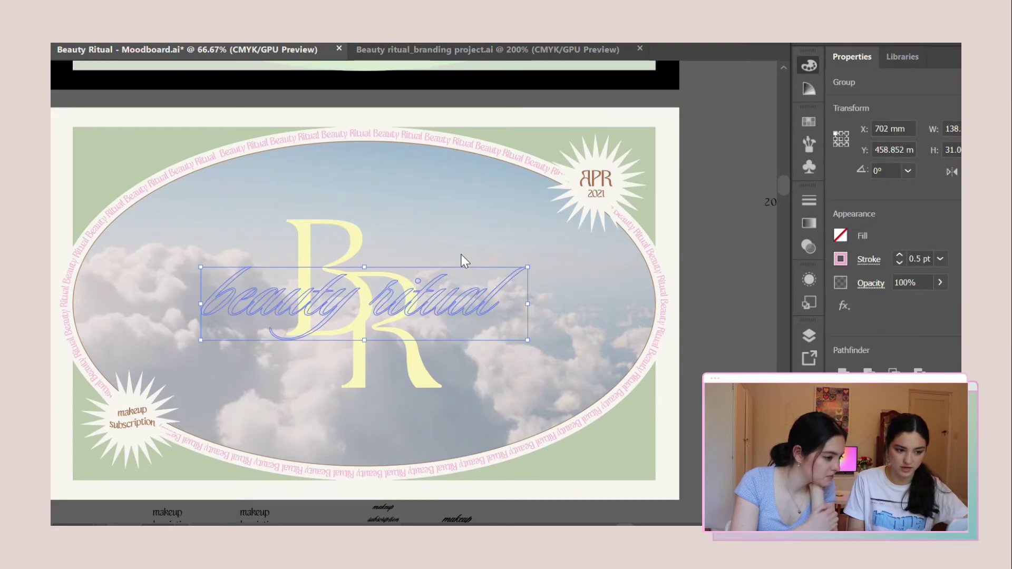
click(722, 368)
key(ctrl+z)
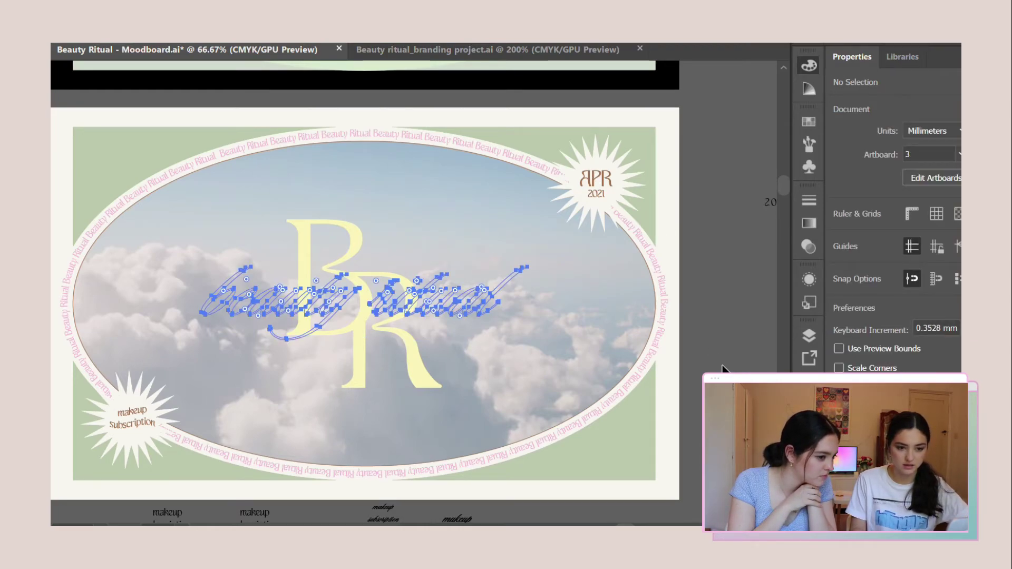
click(698, 372)
drag(480, 305, 524, 305)
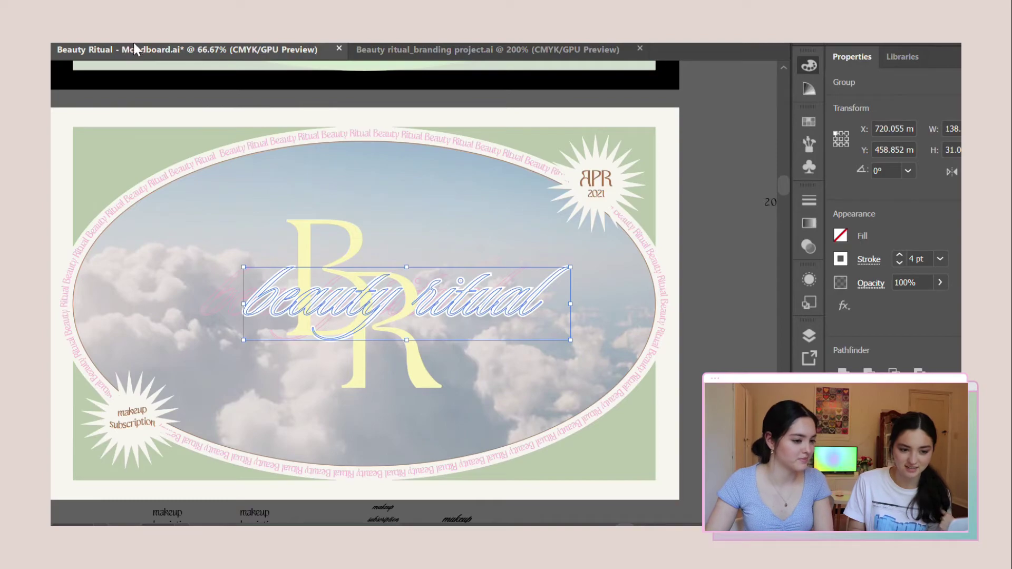
Step: Apply a Gaussian Blur to the white copy of the beauty ritual script to create a soft glow
key(ctrl+shift+bracketleft)
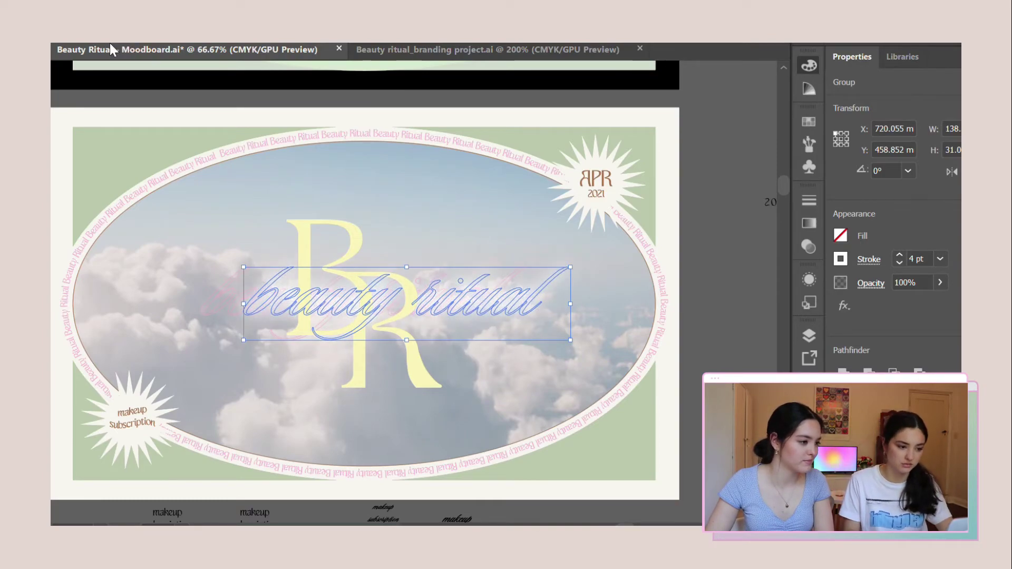
scroll(229, 283, up, 3)
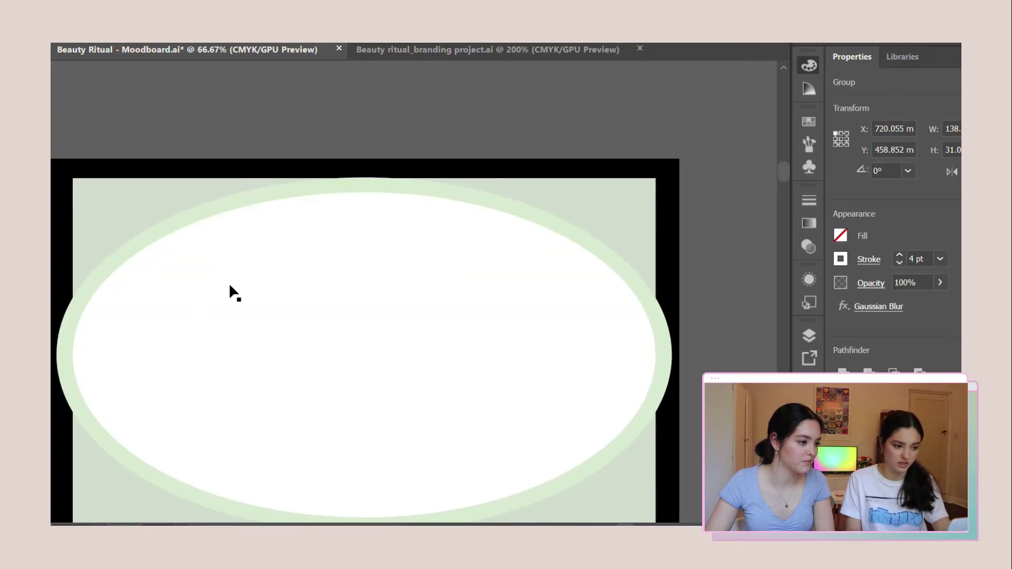
scroll(238, 283, down, 4)
scroll(233, 372, up, 5)
scroll(303, 295, up, 2)
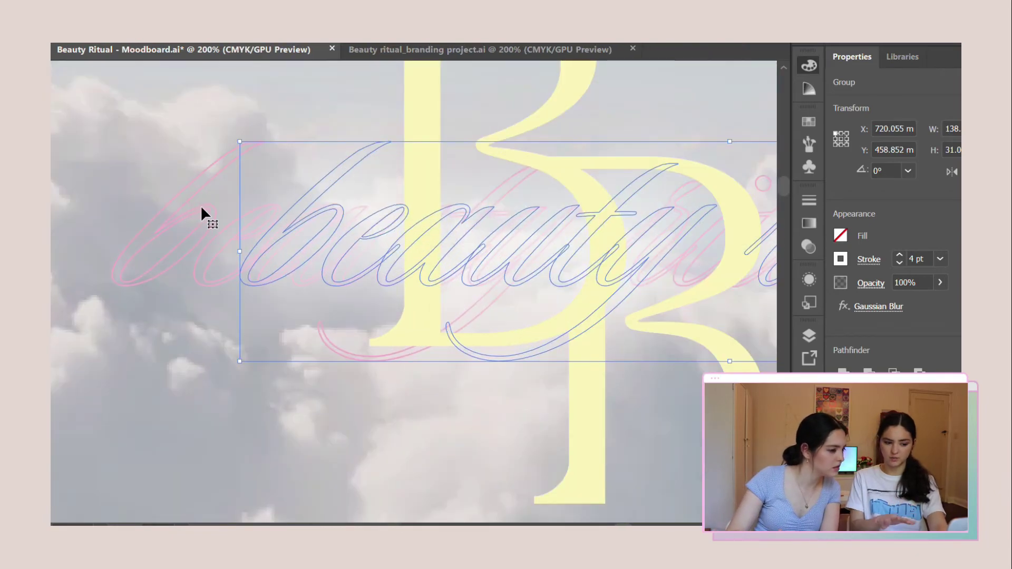
Step: Align the blurred white copy of the beauty ritual script directly over the pink script outline
click(111, 132)
click(178, 217)
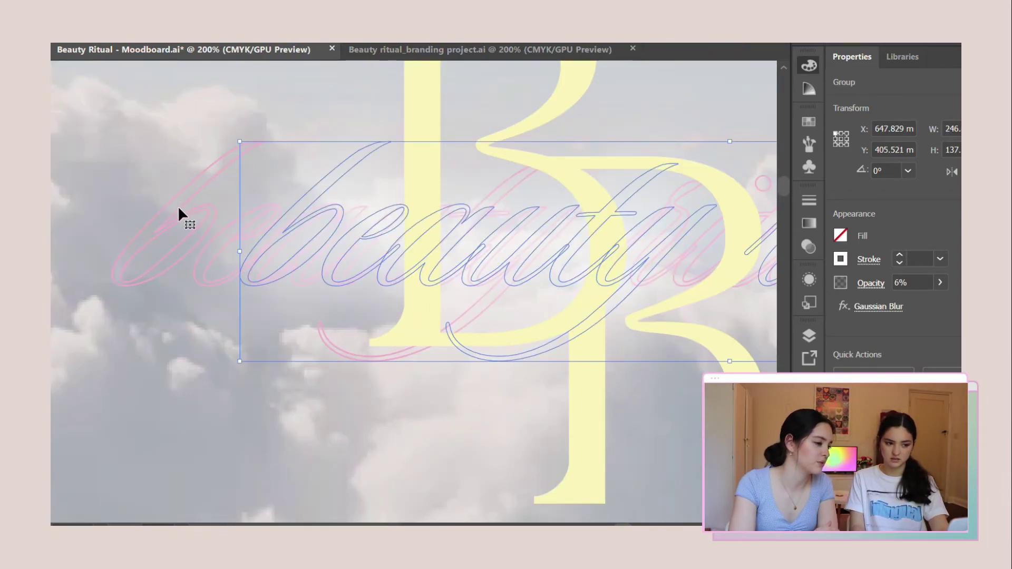
scroll(263, 219, down, 3)
click(473, 190)
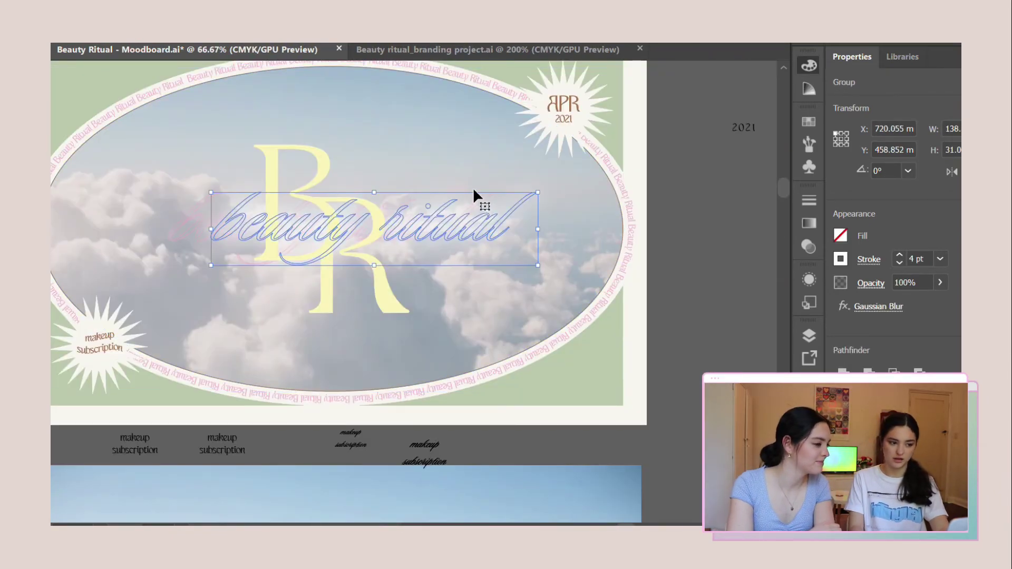
click(164, 232)
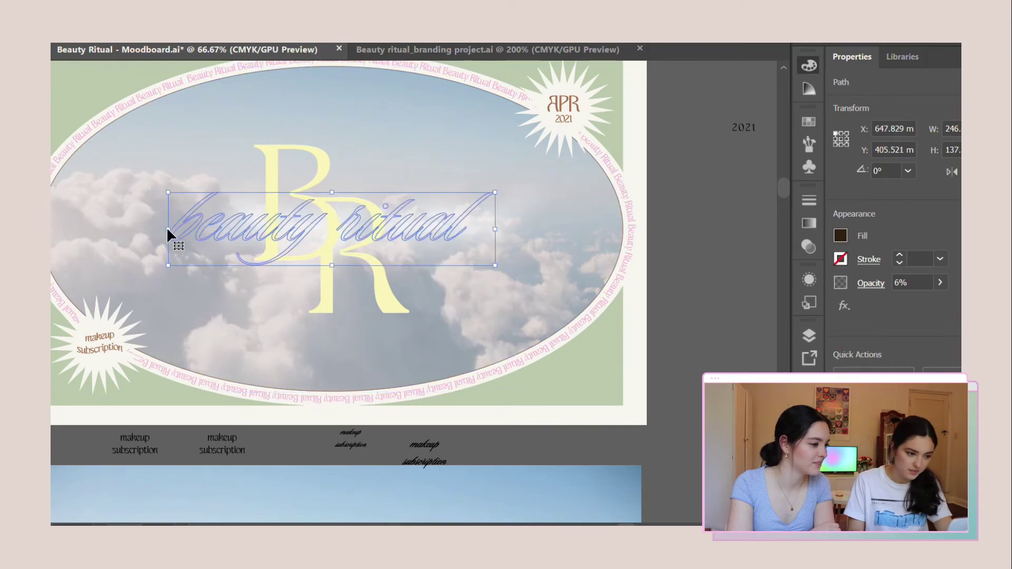
click(266, 180)
click(482, 214)
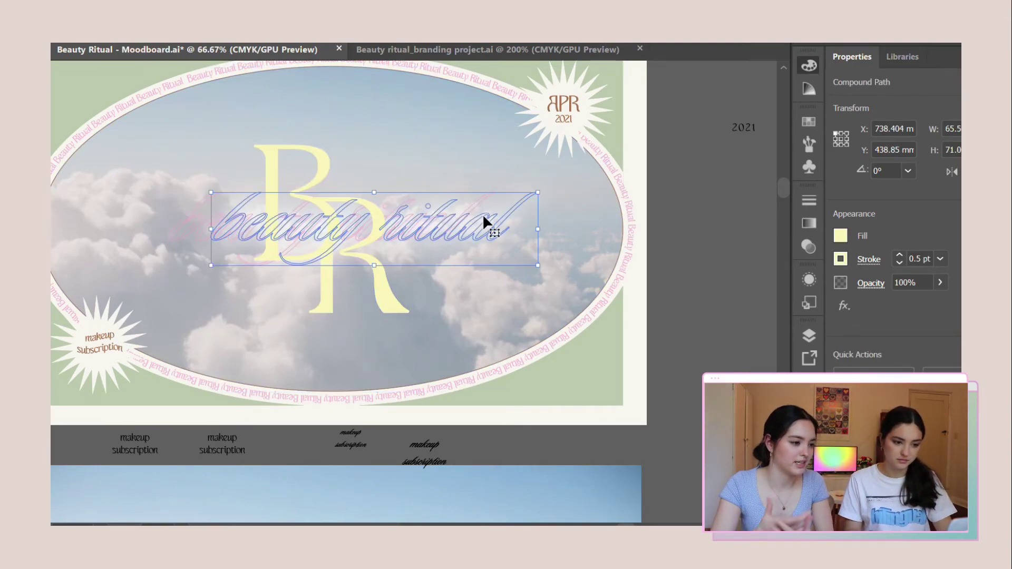
shift+click(185, 211)
click(891, 371)
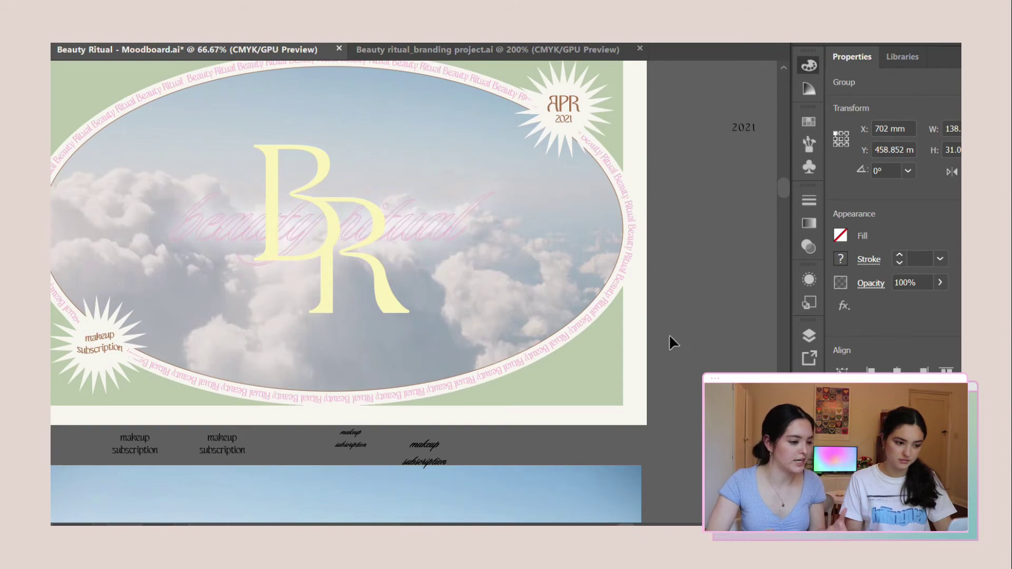
Step: Examine the glow around the beauty ritual script against the clouds and the BR monogram
click(671, 342)
key(ctrl+0)
key(ctrl+1)
click(267, 246)
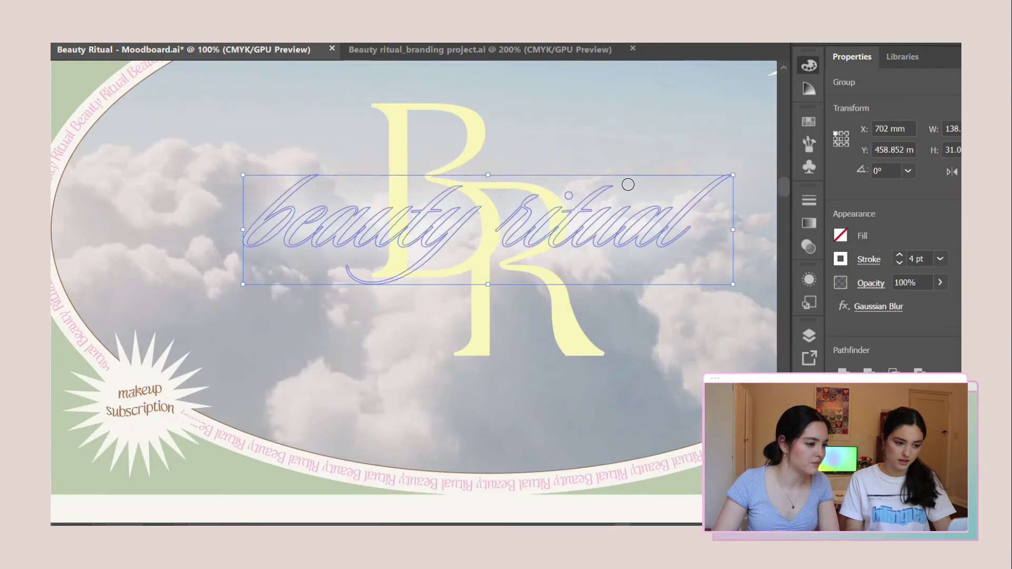
scroll(135, 291, down, 2)
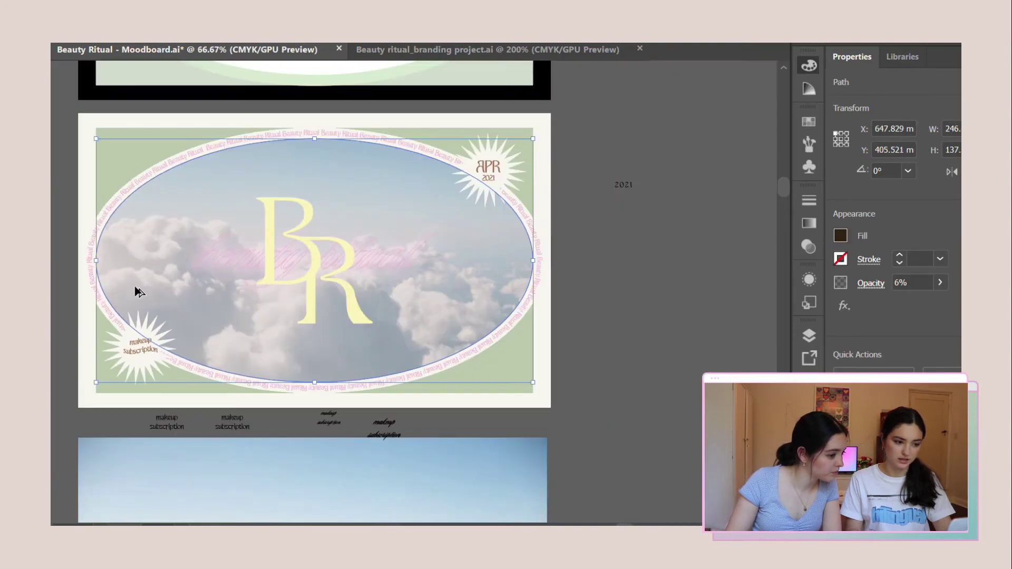
click(603, 347)
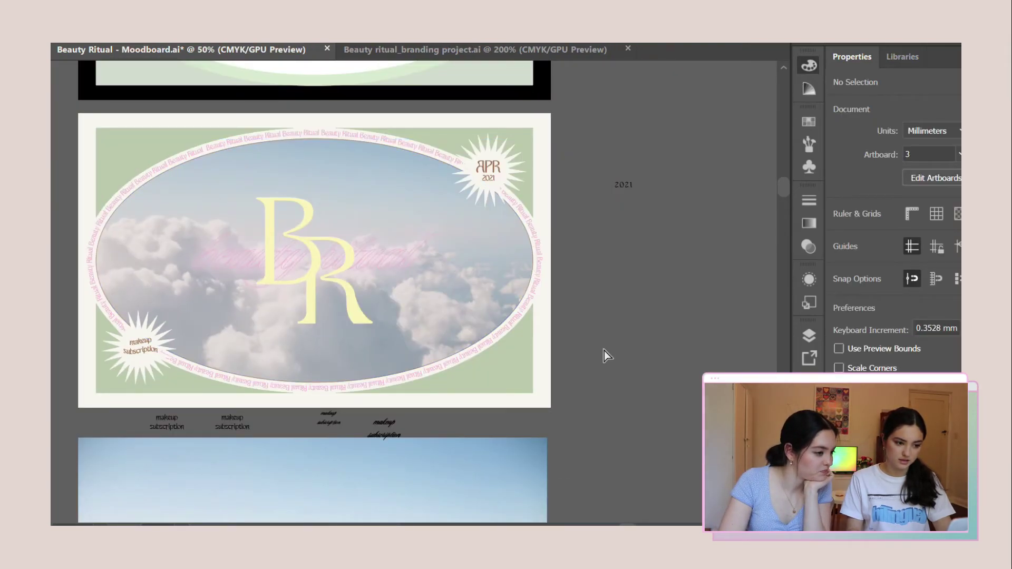
key(ctrl+z)
click(629, 336)
scroll(196, 249, up, 4)
key(ctrl+z)
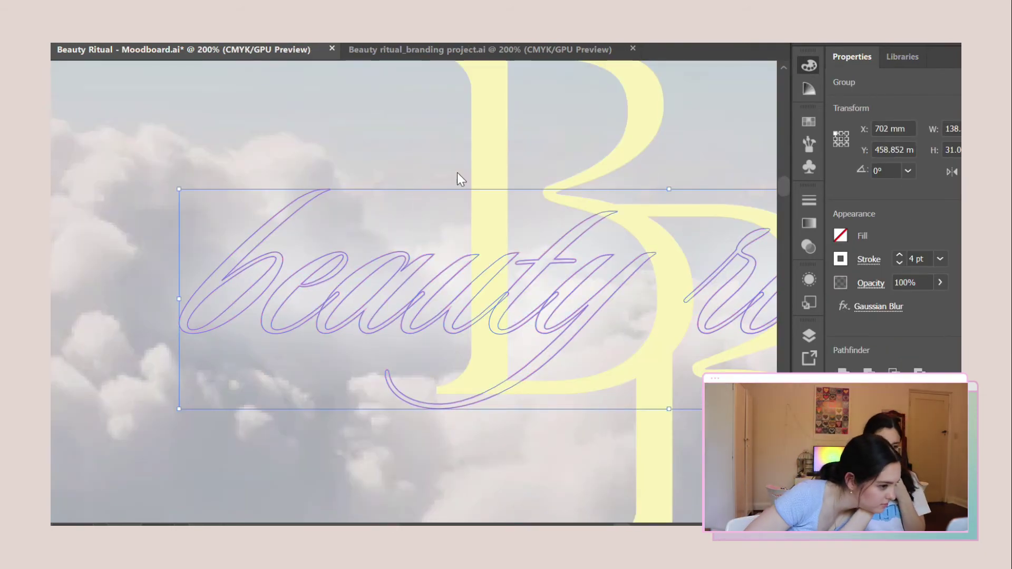
Step: Widen the blurred white script copy from its centre to about 147 mm so the glow spreads beyond the pink outline
scroll(169, 281, down, 2)
drag(174, 294, 144, 295)
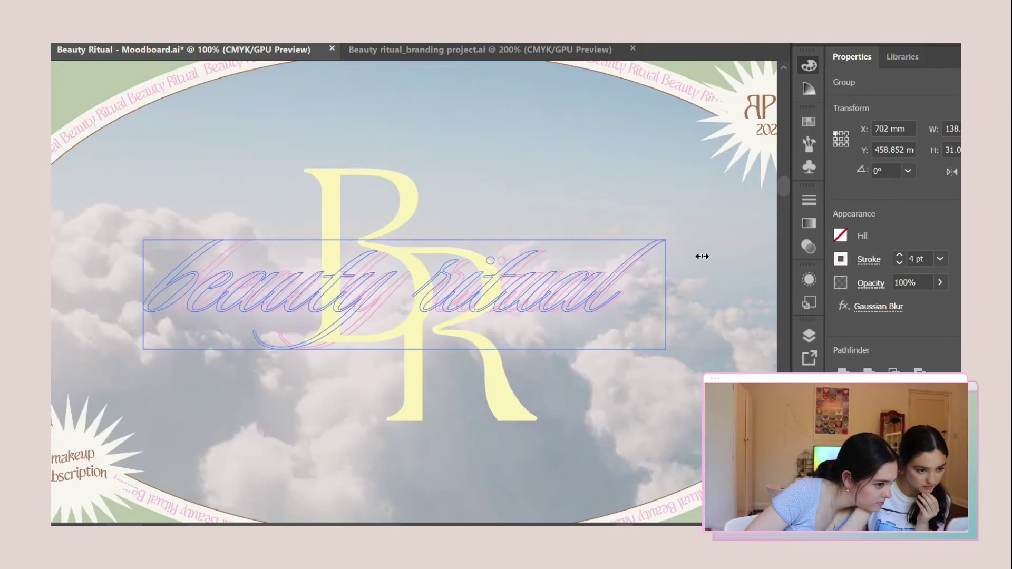
shift+click(522, 191)
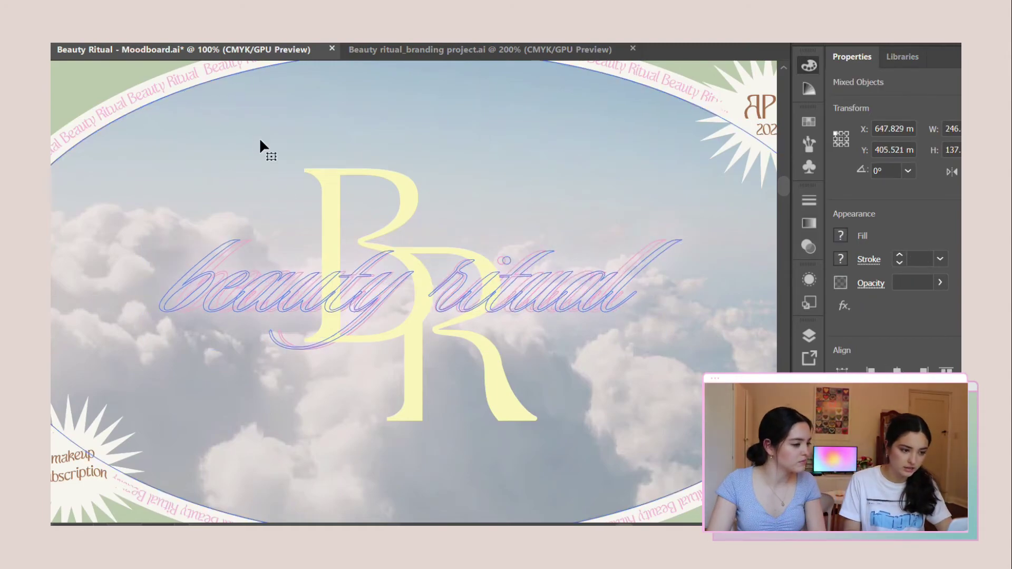
scroll(307, 214, down, 2)
click(640, 240)
scroll(345, 242, up, 1)
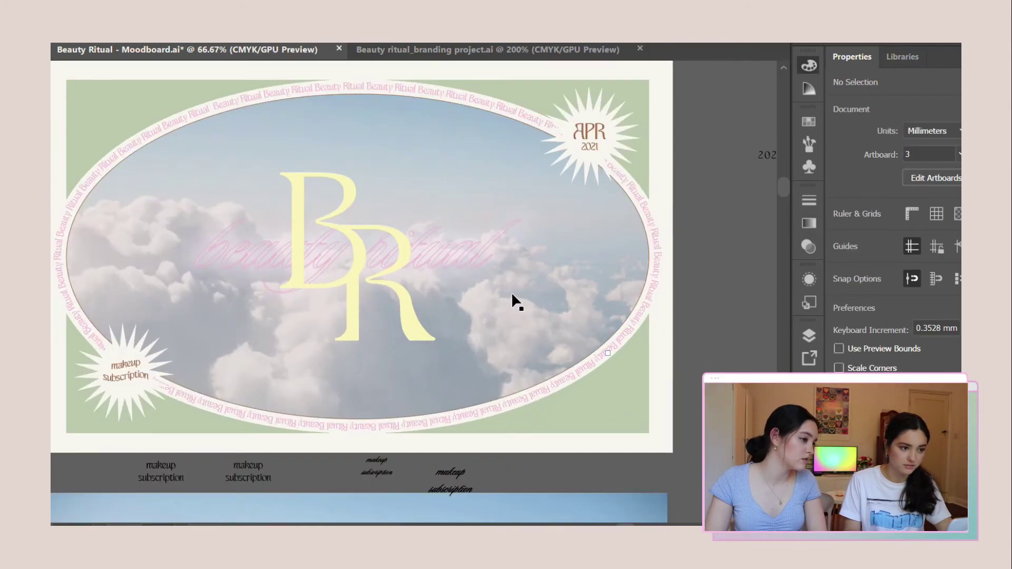
scroll(494, 312, down, 2)
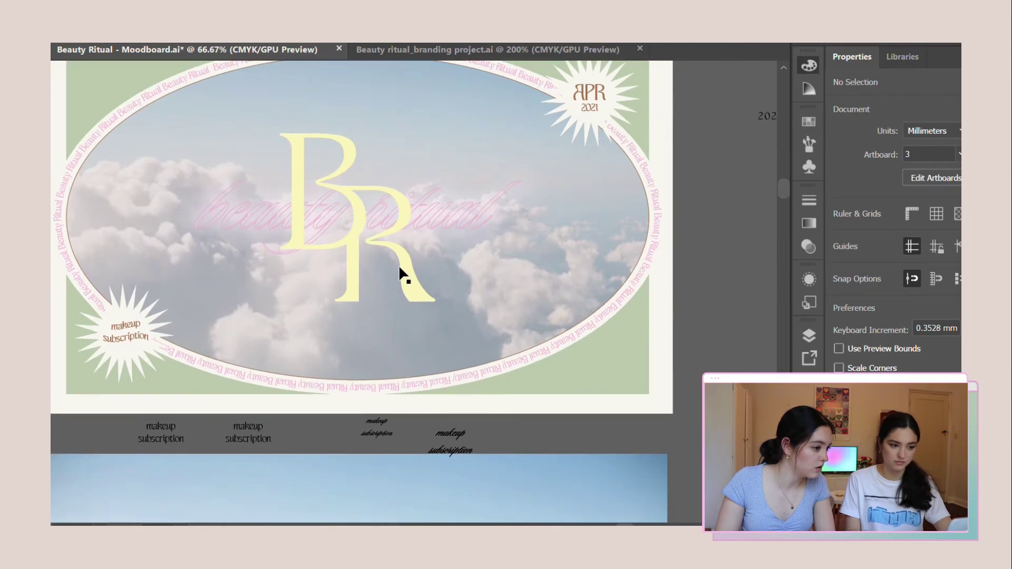
click(250, 214)
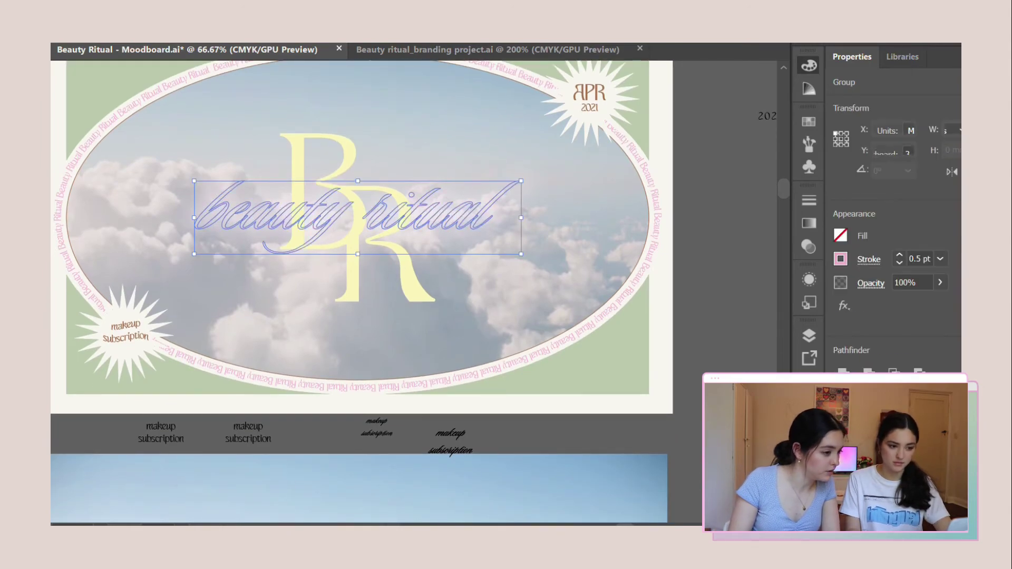
click(702, 249)
scroll(456, 237, up, 2)
scroll(343, 245, down, 2)
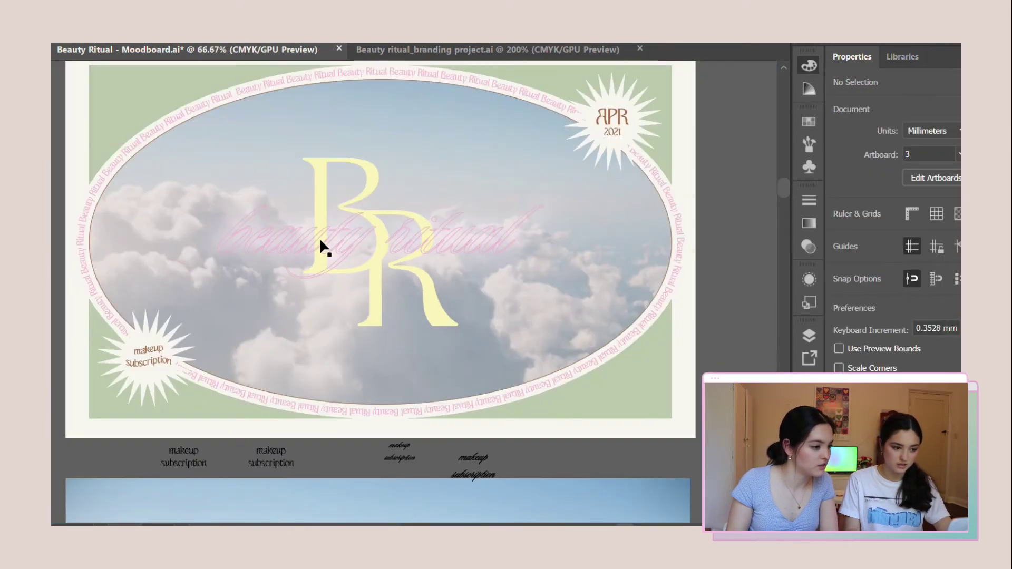
Step: Examine the anchor points of the pink script outline where beauty crosses the stem of the monogram's B
scroll(319, 238, up, 4)
click(282, 221)
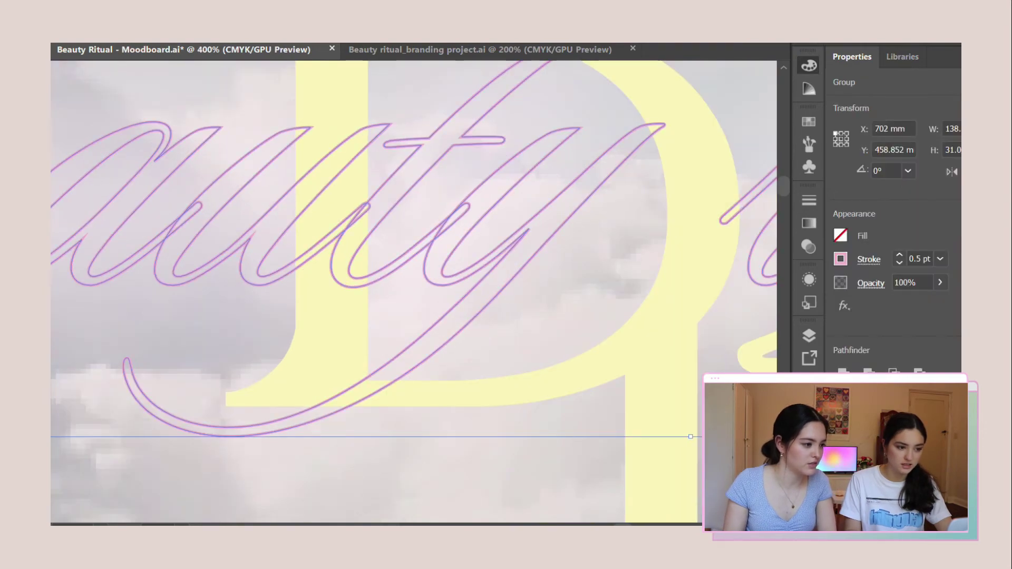
key(p)
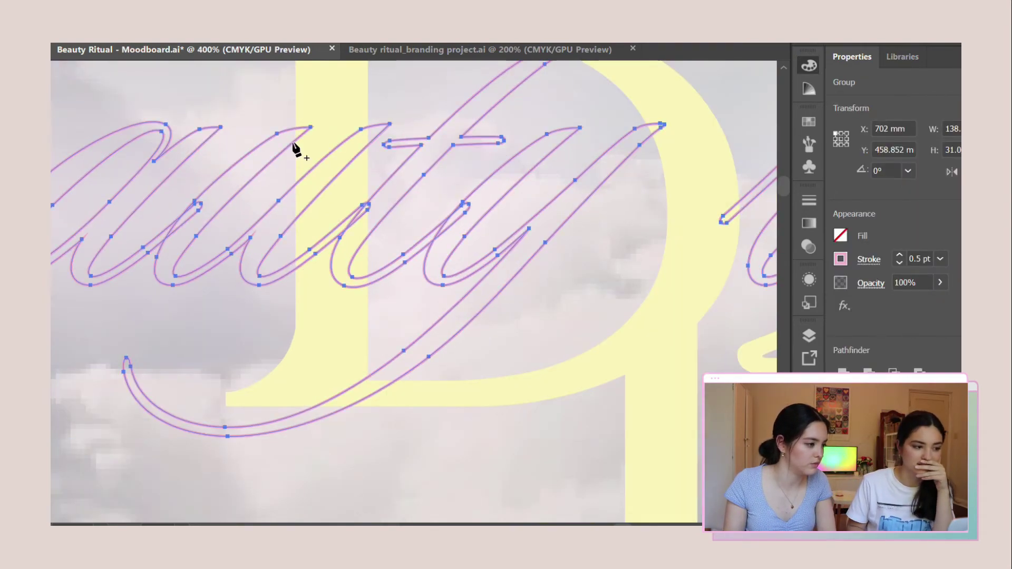
scroll(278, 161, down, 2)
scroll(264, 221, down, 2)
scroll(350, 199, up, 2)
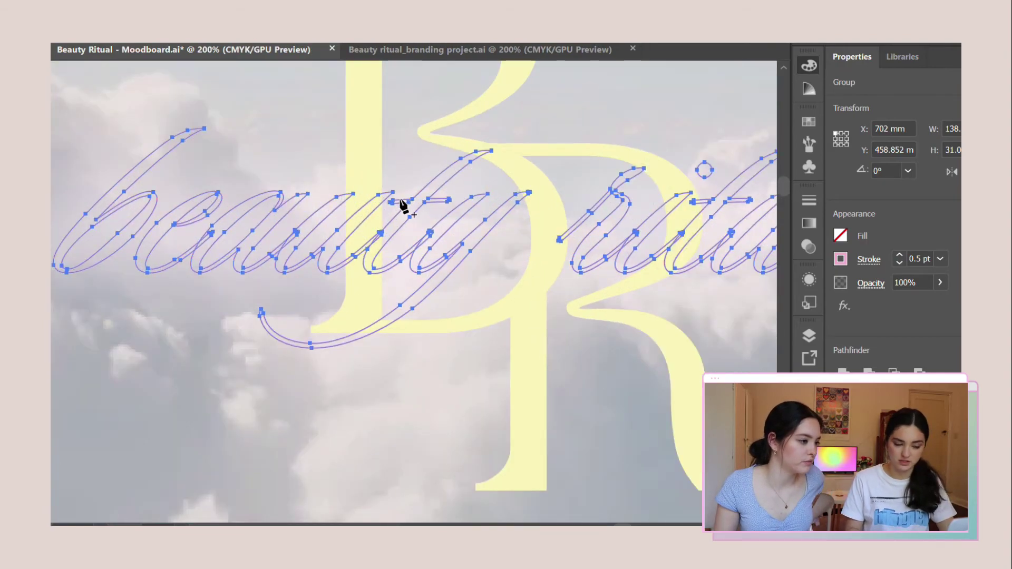
scroll(339, 143, up, 6)
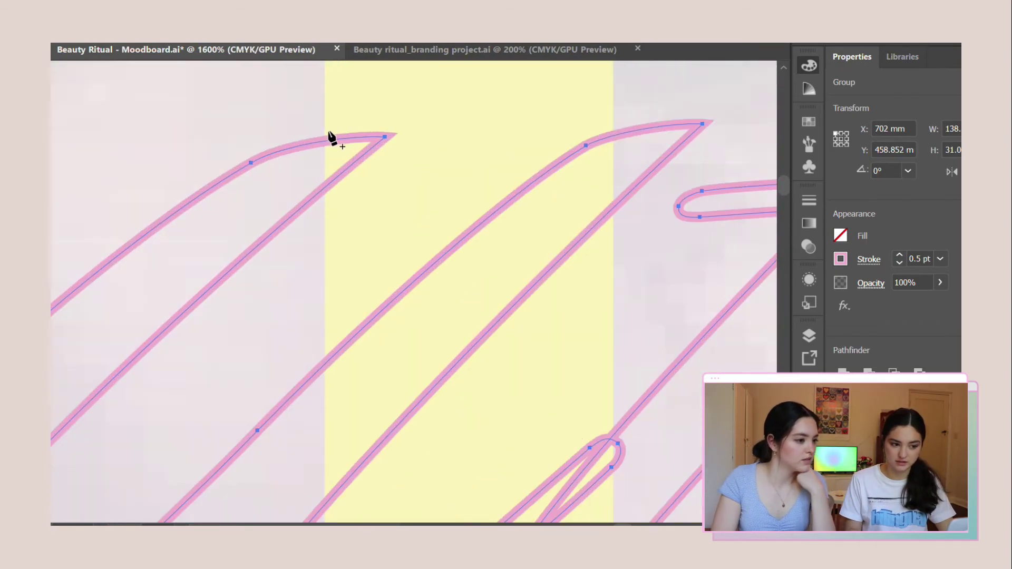
scroll(328, 136, down, 3)
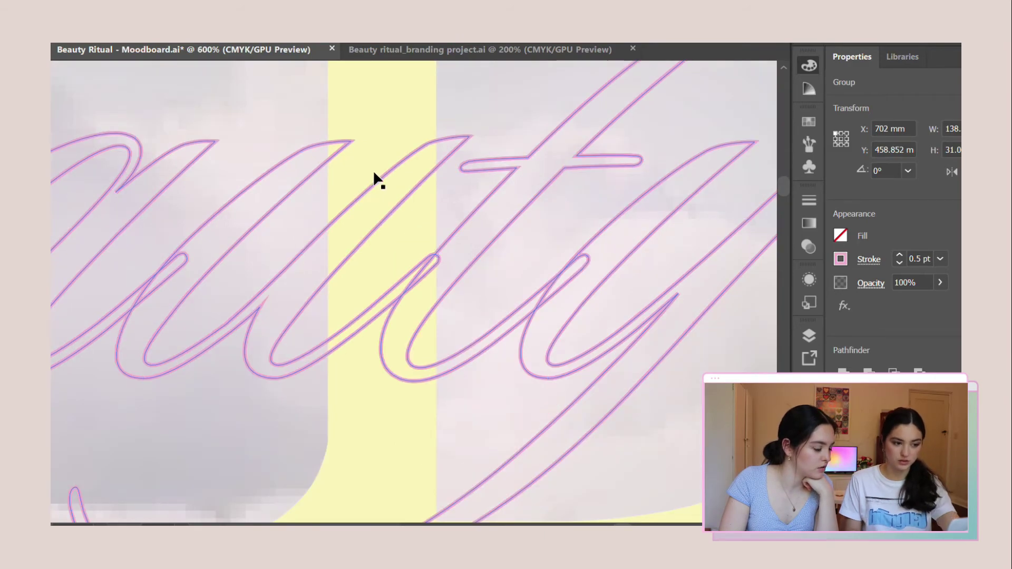
Step: Ungroup the pink beauty ritual script outline into separate letters
click(420, 300)
scroll(325, 242, down, 2)
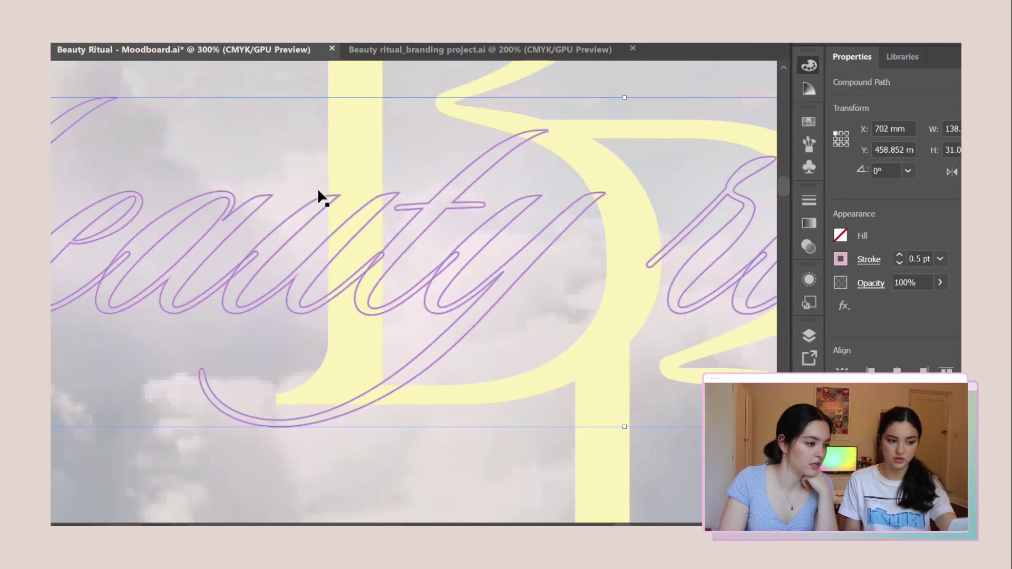
scroll(340, 222, down, 5)
click(436, 253)
scroll(374, 199, up, 6)
Step: Restack the e, a and u letters of the pink script relative to the BR monogram
click(361, 177)
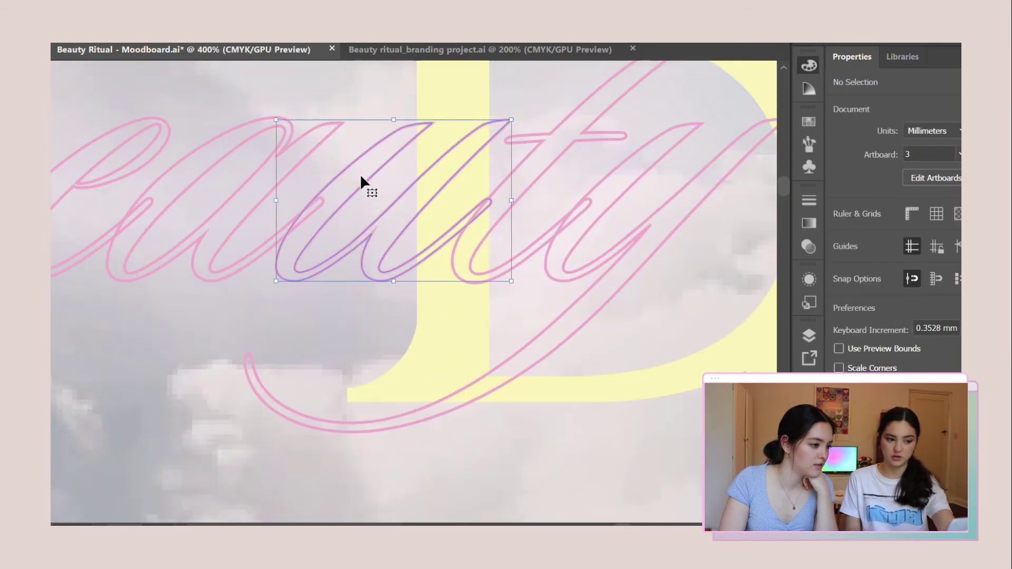
scroll(352, 189, down, 3)
shift+click(289, 176)
shift+click(259, 171)
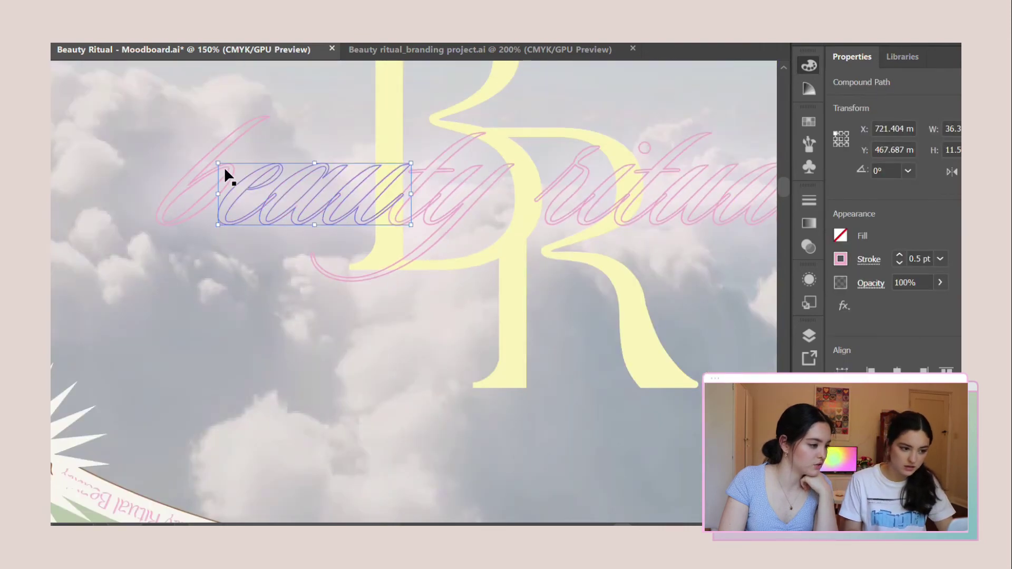
shift+click(225, 168)
Step: Select the BR monogram together with the blurred script copy and check how they overlap
click(377, 78)
scroll(253, 216, down, 3)
scroll(311, 211, up, 4)
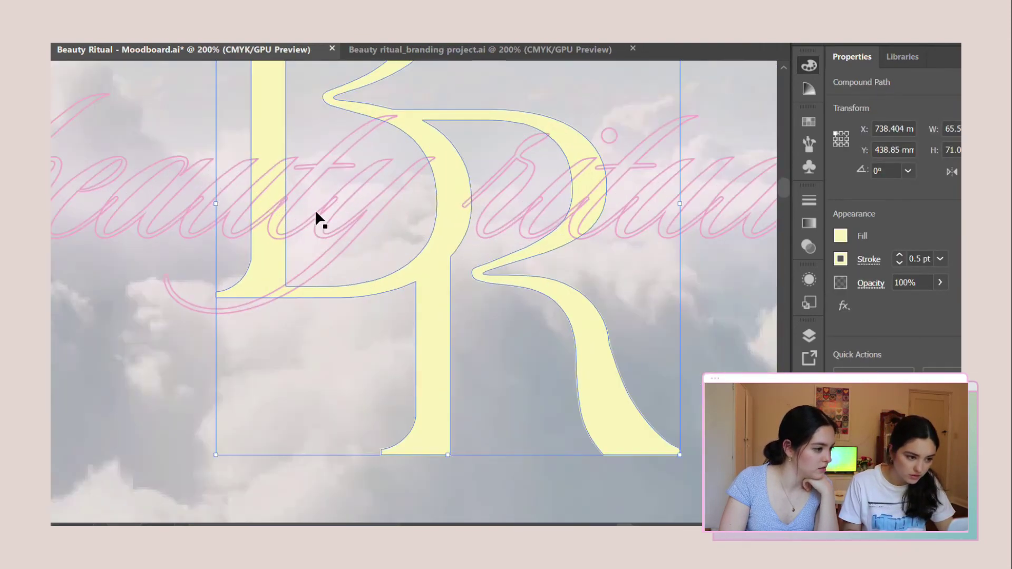
shift+click(331, 163)
scroll(417, 325, down, 3)
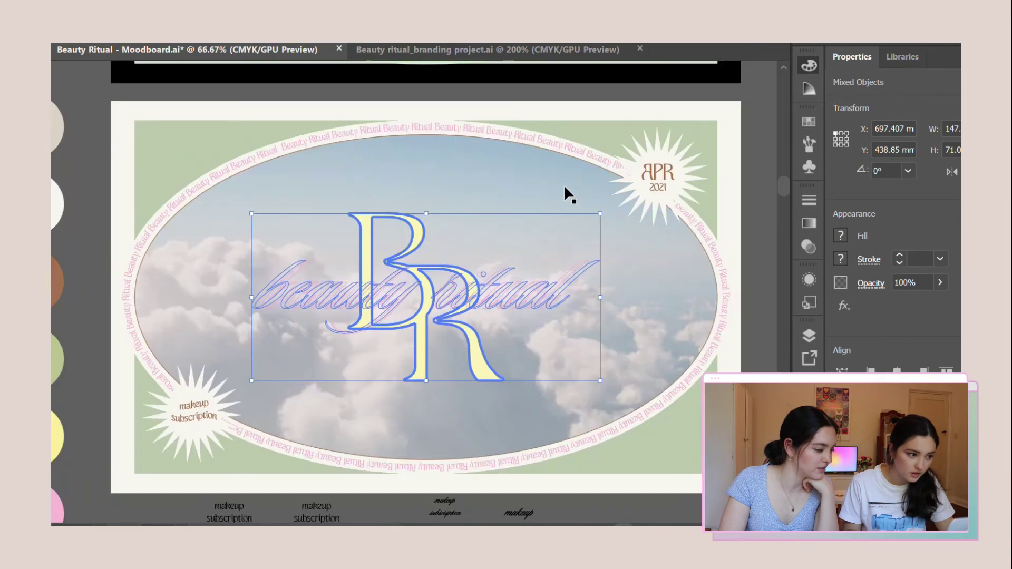
click(565, 194)
Step: Restack the t and y of beauty and the r and i of ritual relative to the BR monogram
scroll(383, 317, up, 4)
click(379, 242)
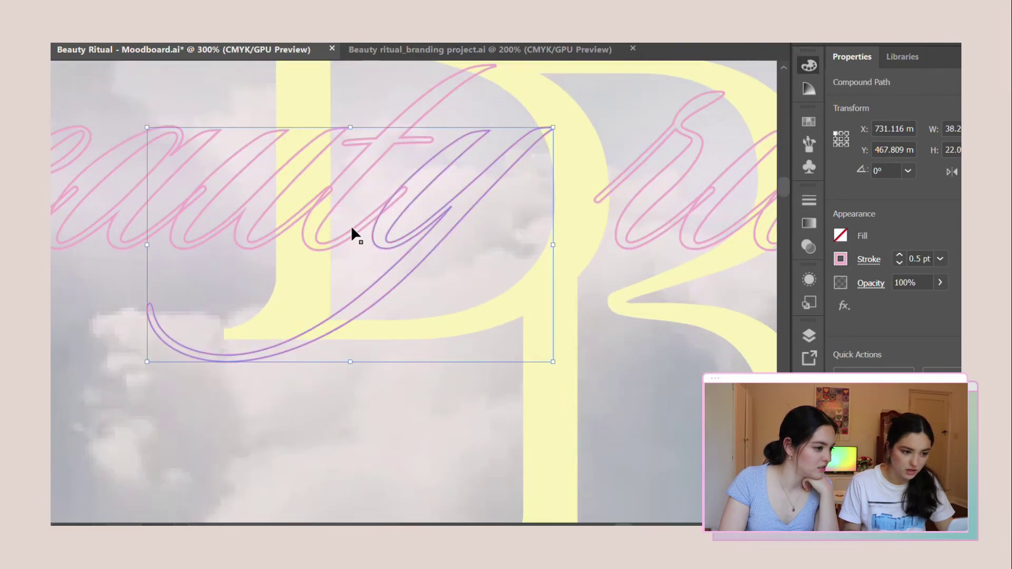
key(ctrl+0)
scroll(409, 221, up, 4)
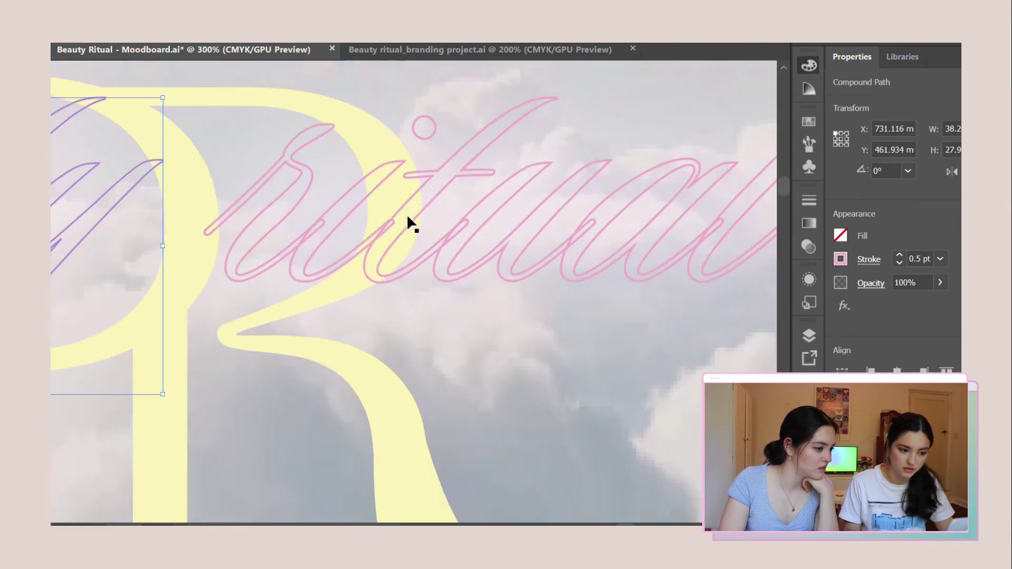
shift+click(361, 187)
shift+click(306, 172)
scroll(307, 172, down, 2)
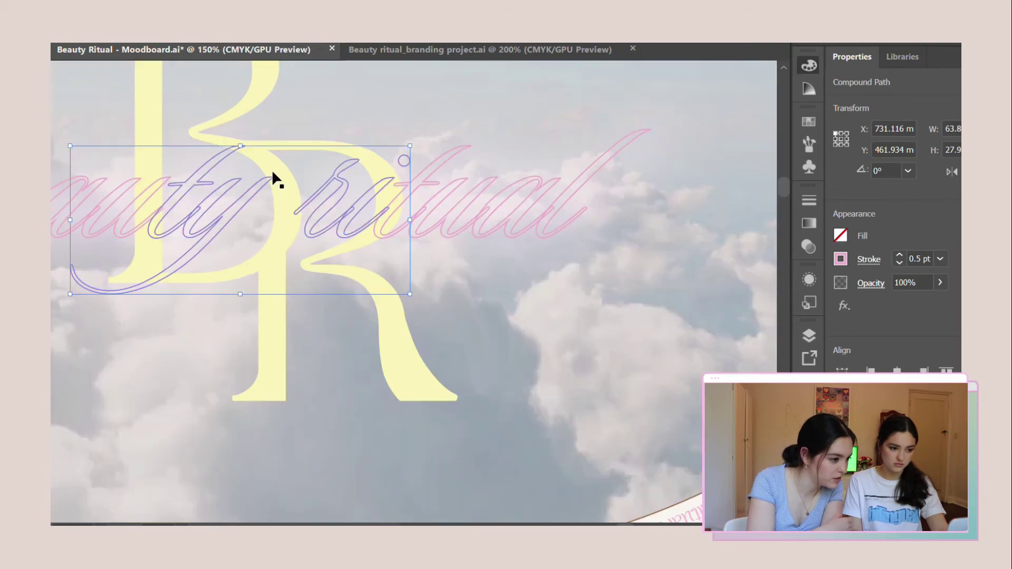
shift+click(271, 169)
click(578, 226)
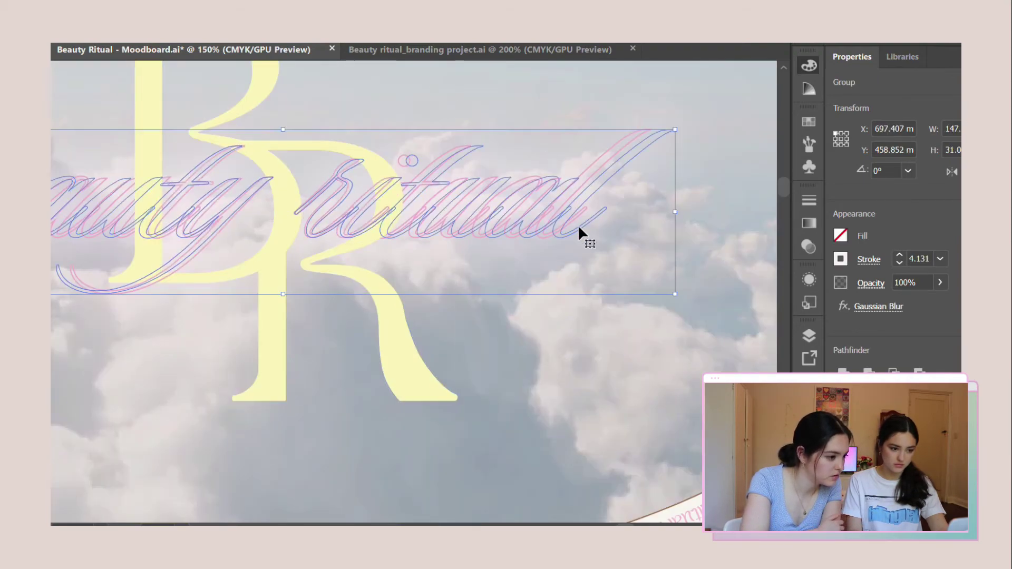
scroll(548, 248, down, 3)
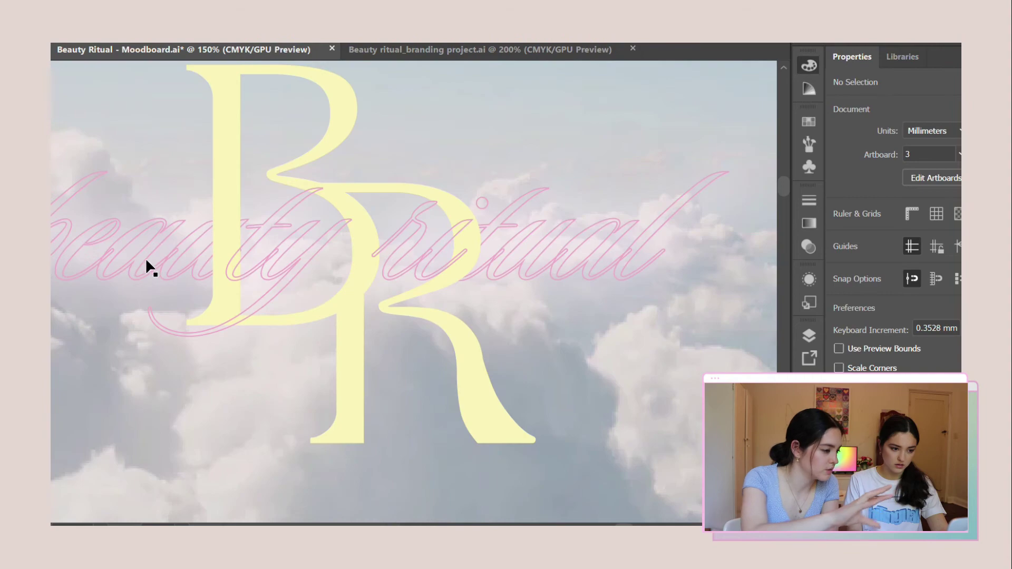
Step: Examine how the pink beauty ritual script crosses the BR monogram, selecting the i of ritual and the monogram
scroll(145, 258, up, 1)
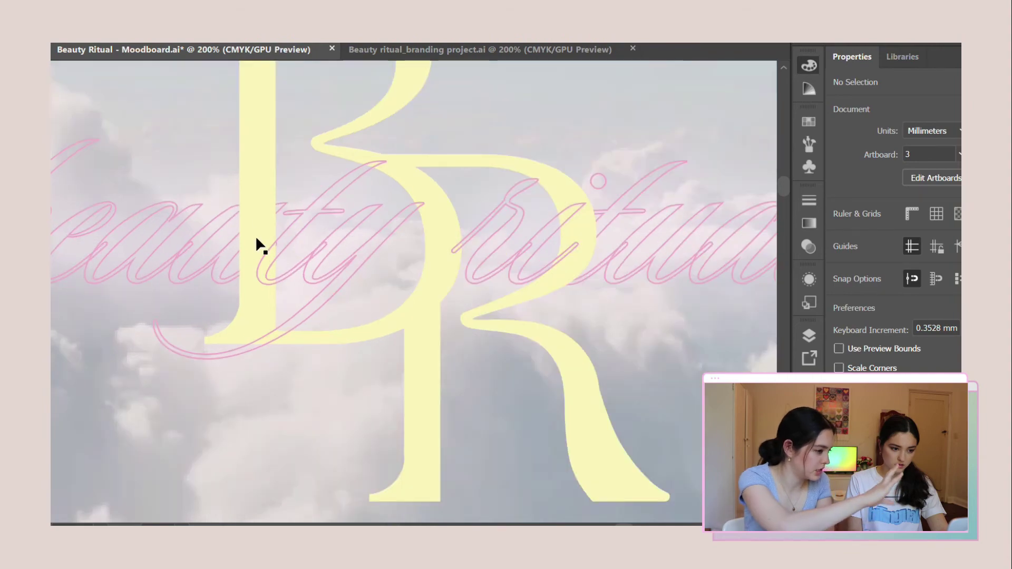
scroll(263, 254, down, 3)
scroll(185, 248, up, 2)
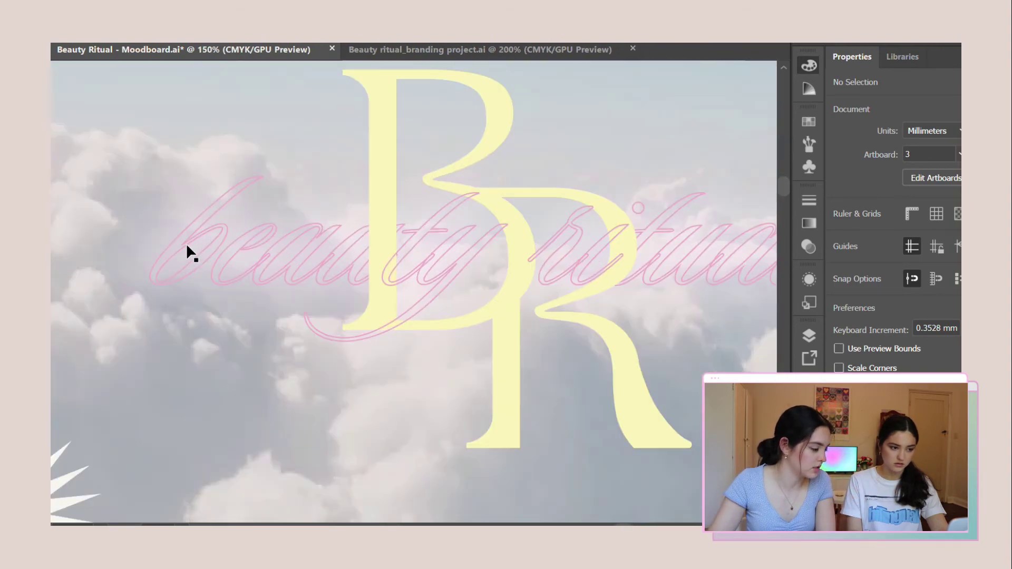
scroll(144, 255, down, 2)
scroll(74, 240, up, 1)
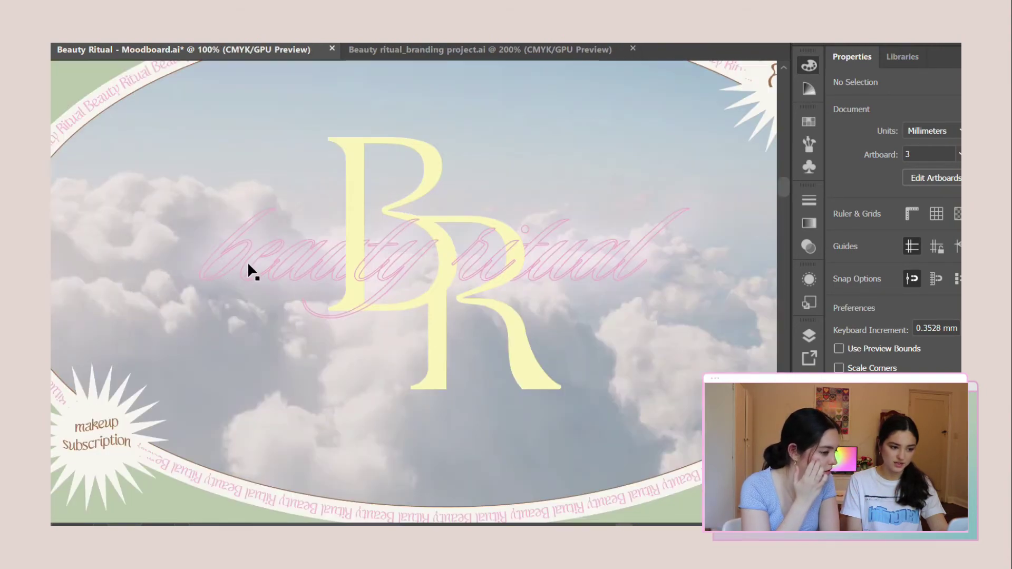
scroll(434, 237, up, 3)
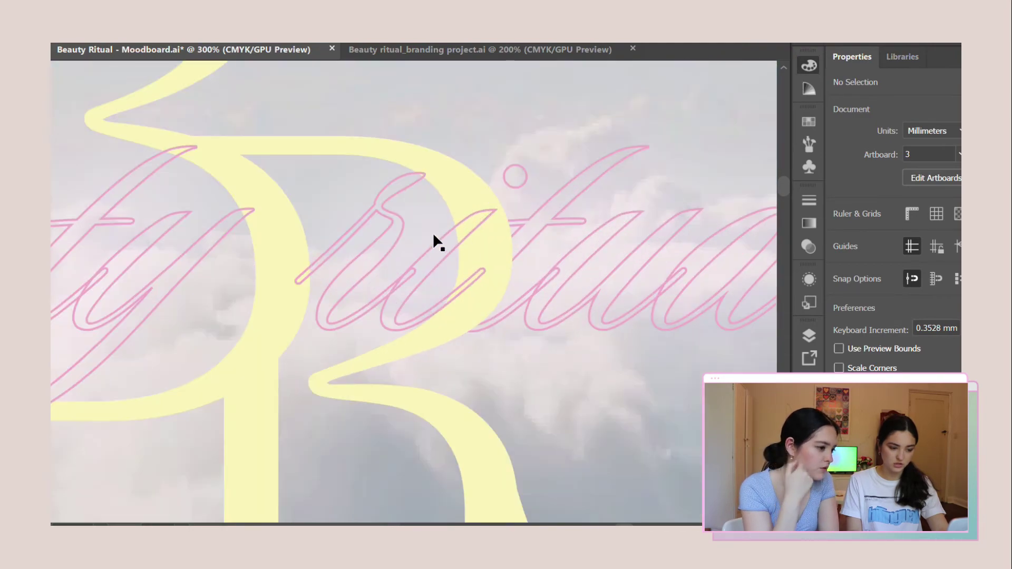
click(446, 243)
click(440, 222)
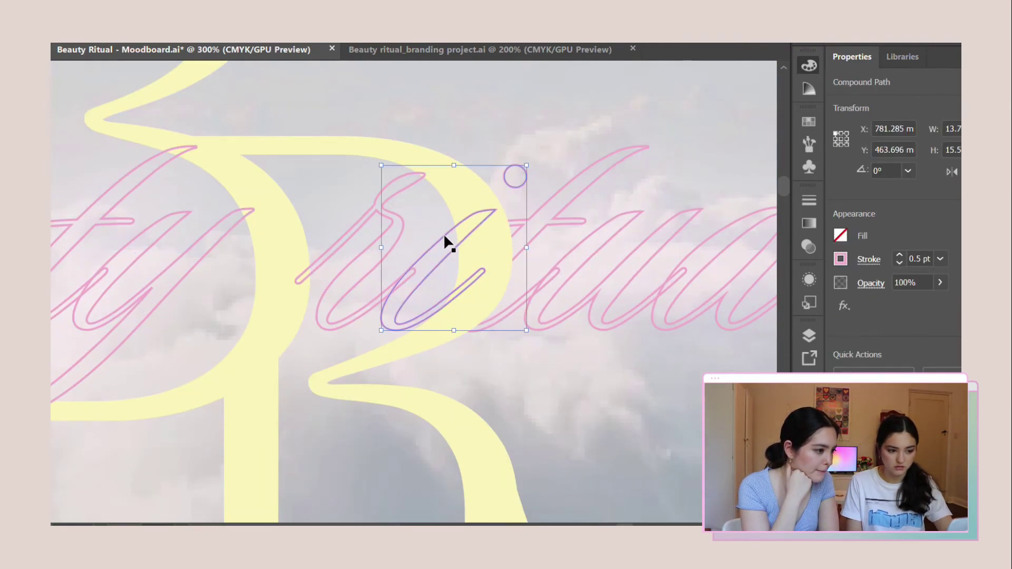
click(333, 242)
click(221, 225)
click(222, 183)
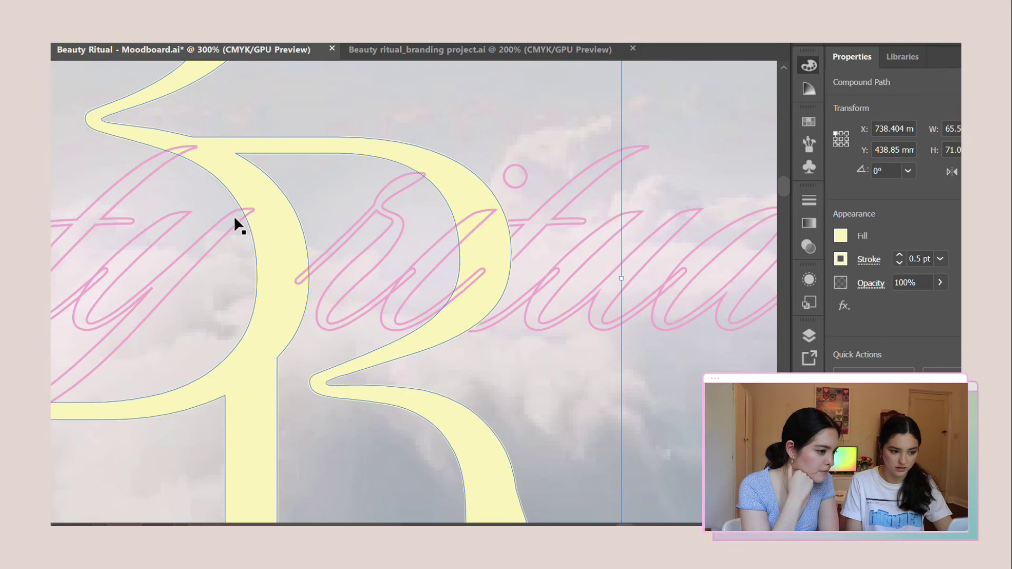
Step: Select the t and y of beauty and the r of ritual together with the BR monogram to check their overlap
click(233, 216)
shift+click(162, 163)
shift+click(226, 177)
shift+click(352, 213)
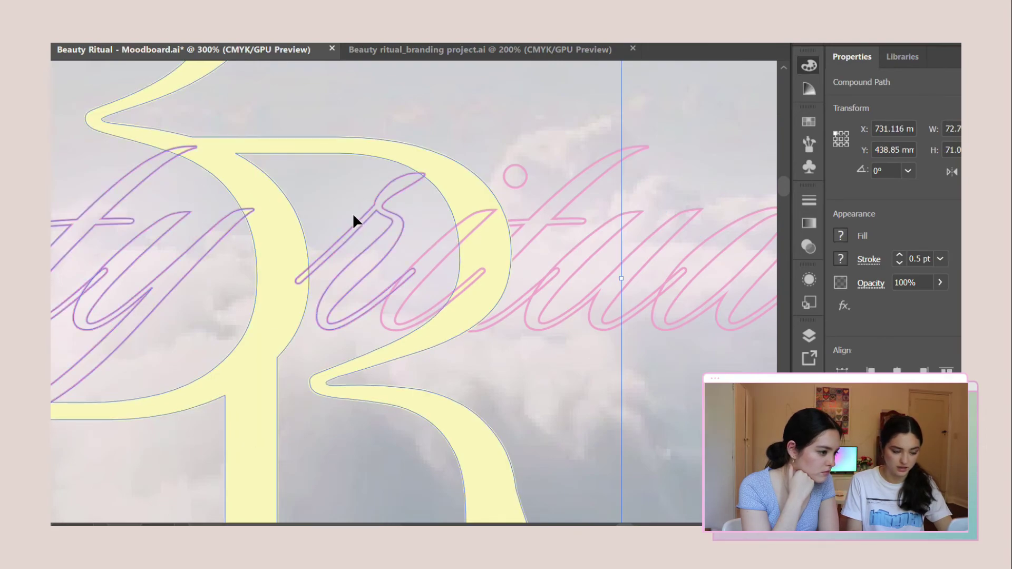
click(420, 206)
scroll(406, 208, down, 5)
click(275, 172)
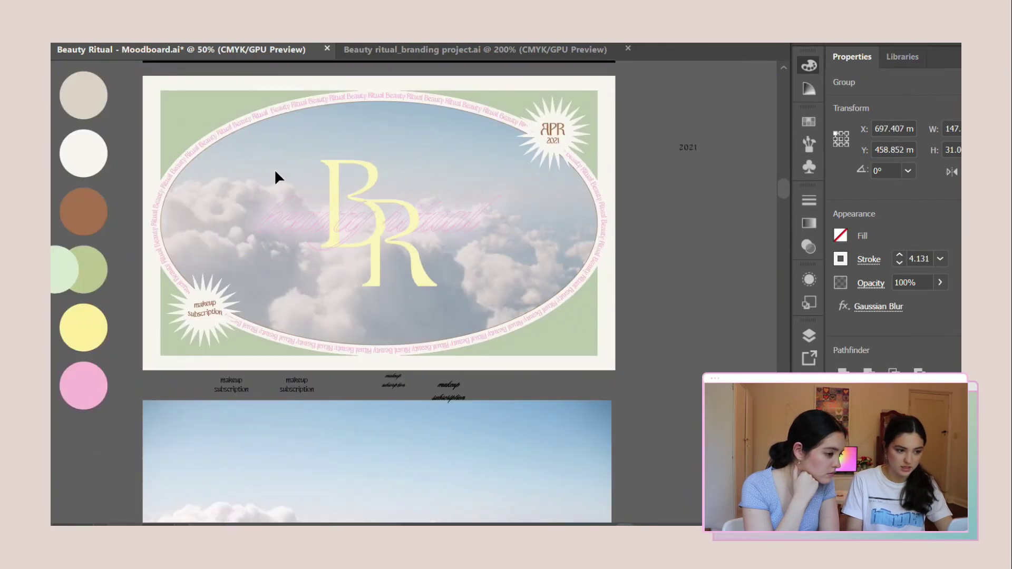
Step: Unite the t and y of beauty in the pink script outline into a single path
scroll(360, 187, up, 3)
key(ctrl+minus)
key(ctrl+minus)
key(ctrl+plus)
key(ctrl+plus)
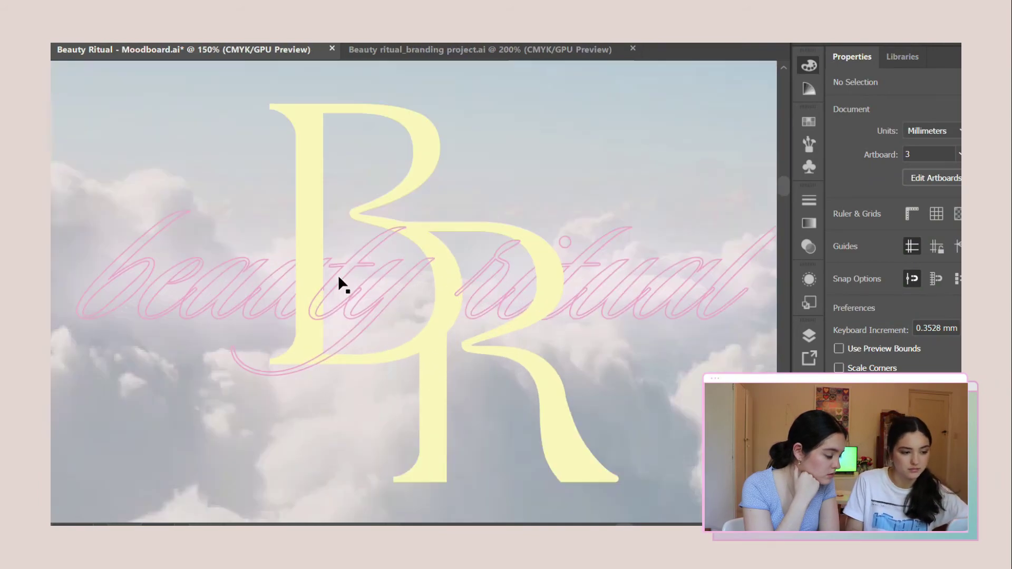
key(ctrl+minus)
scroll(344, 303, up, 5)
click(363, 307)
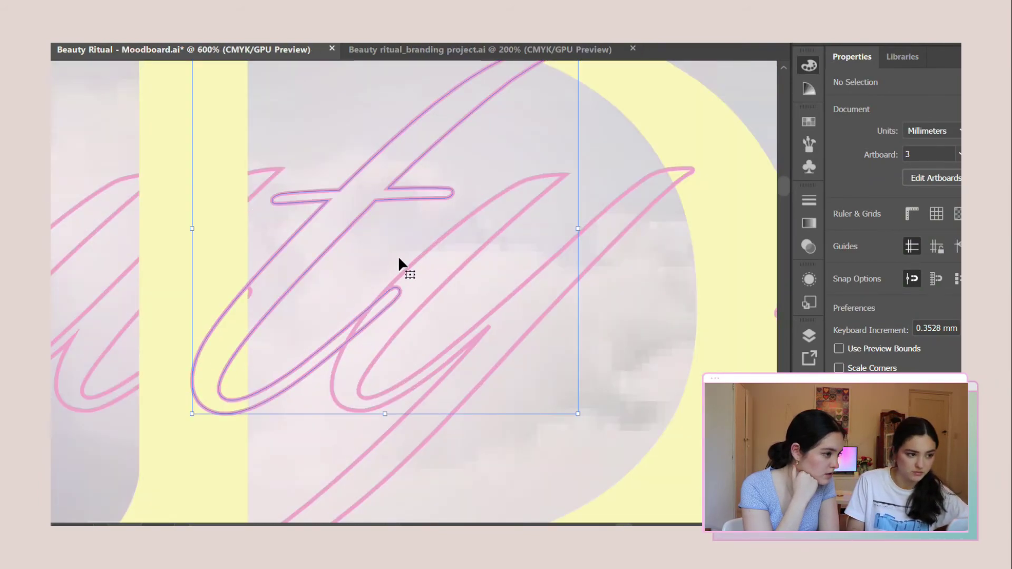
shift+click(410, 262)
click(420, 260)
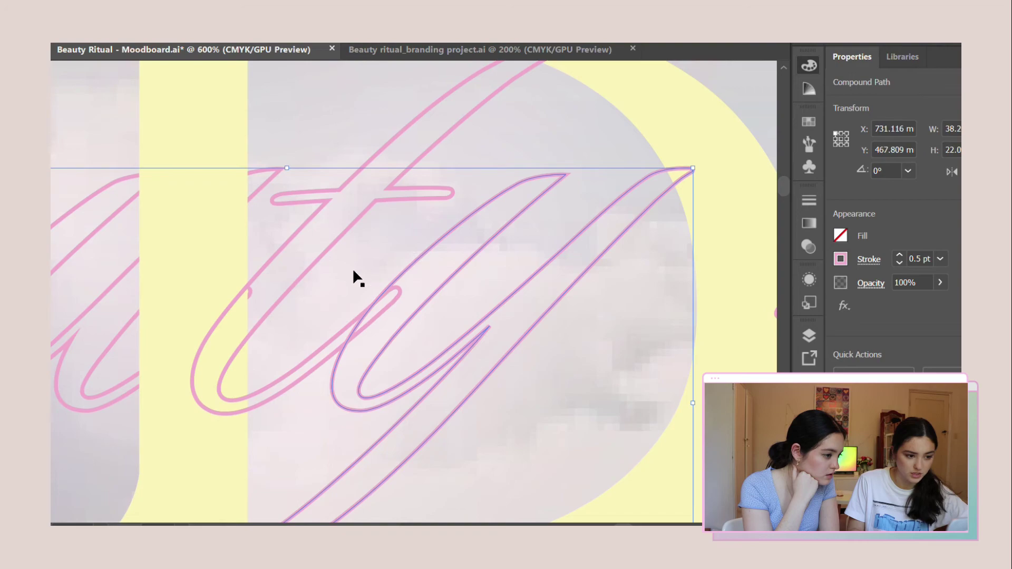
shift+click(328, 242)
key(ctrl+4)
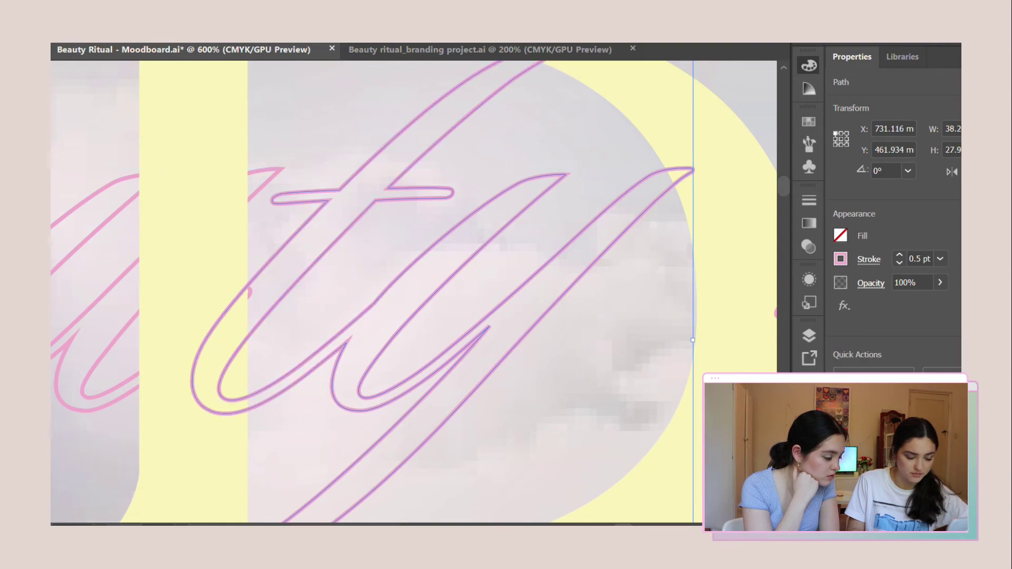
Step: Select the BR monogram and the u of beauty in turn to inspect their stacking around the B's stem
scroll(311, 278, down, 2)
click(309, 276)
click(246, 87)
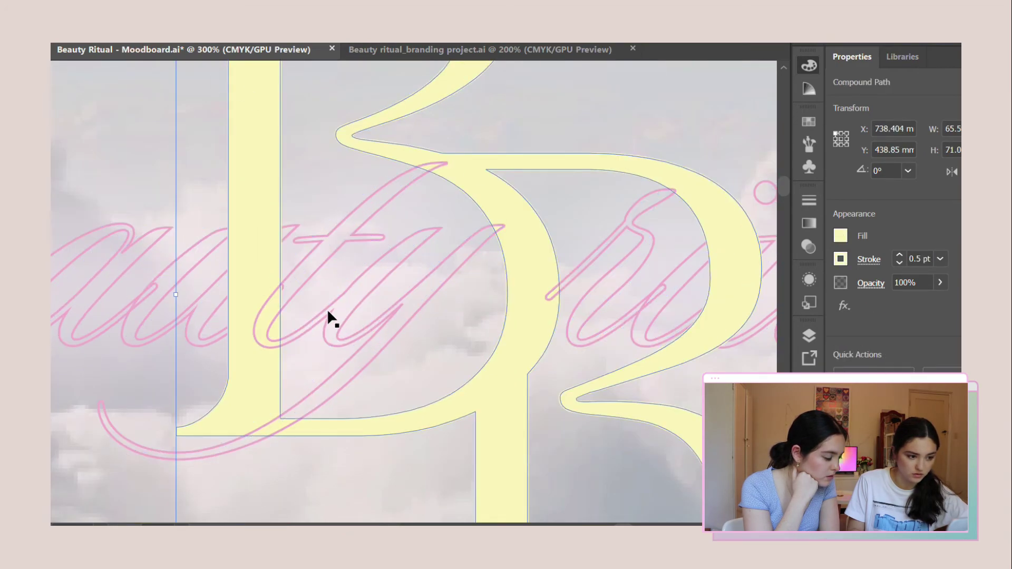
scroll(274, 305, up, 3)
click(296, 254)
scroll(323, 252, down, 3)
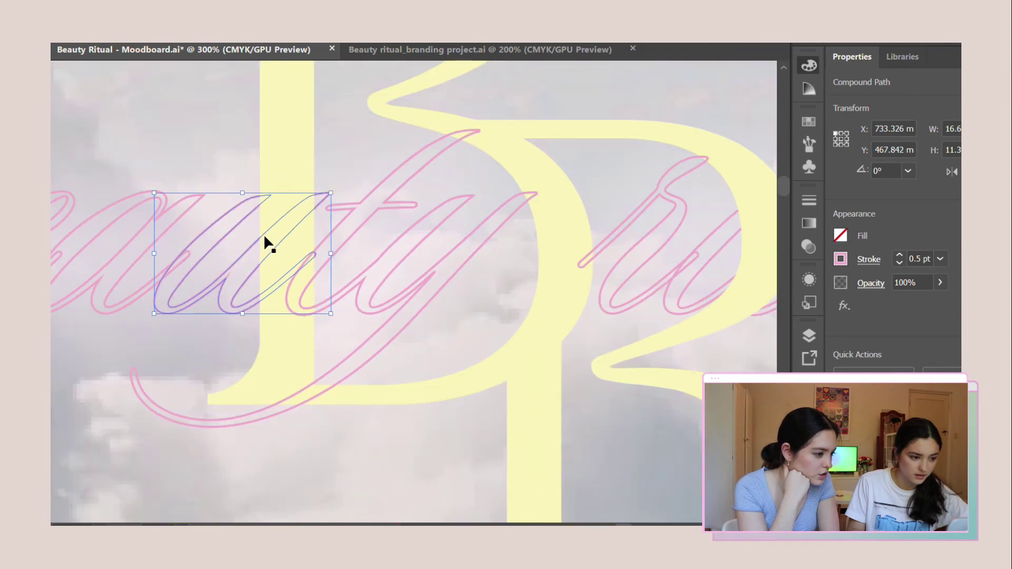
key(ctrl+1)
click(603, 258)
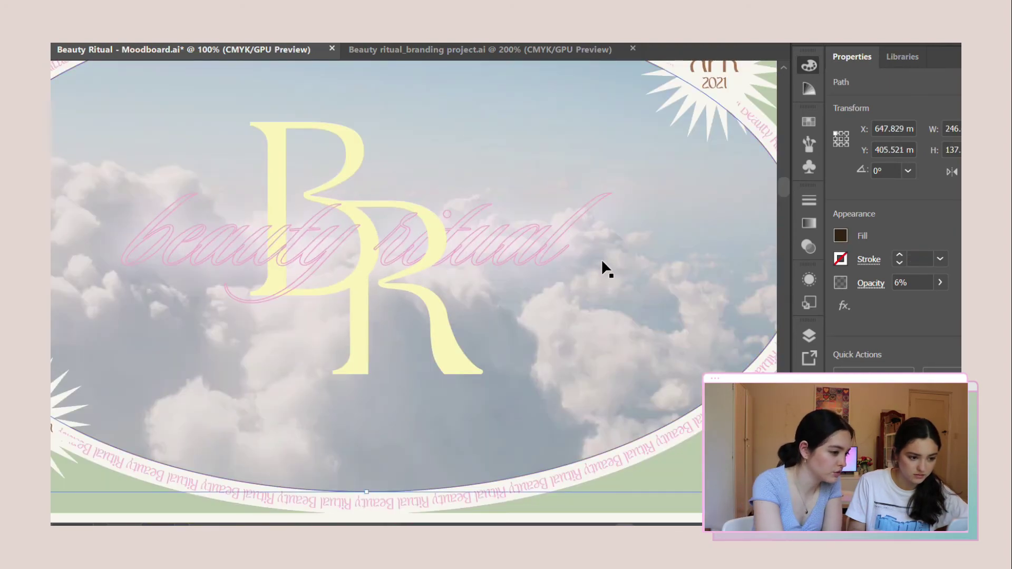
Step: Select the blurred script copy together with the BR monogram, clear the selection and review the interwoven lettering
scroll(545, 256, up, 1)
click(336, 212)
click(273, 210)
shift+click(247, 207)
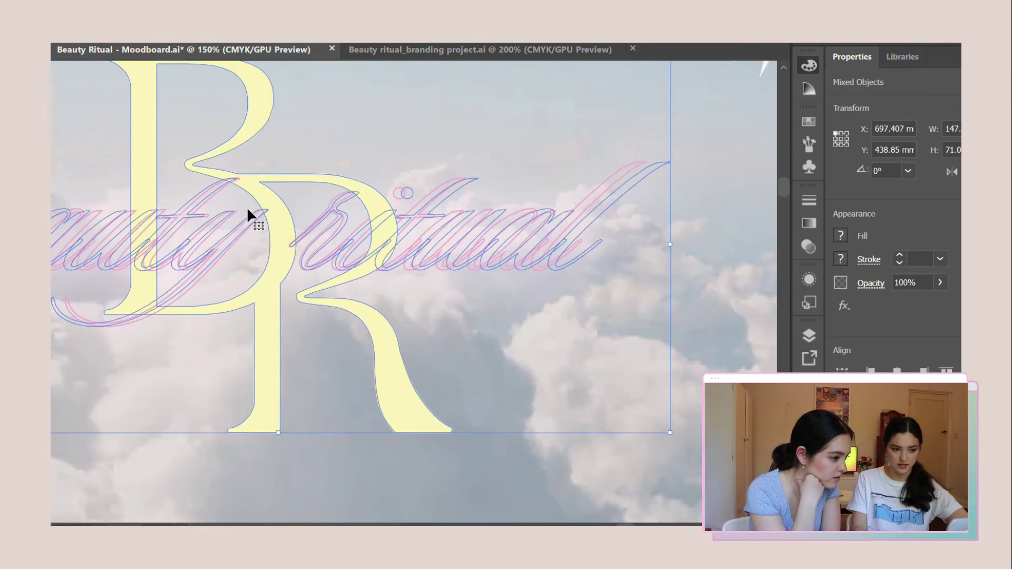
click(224, 207)
scroll(370, 264, down, 2)
click(654, 292)
scroll(276, 242, up, 1)
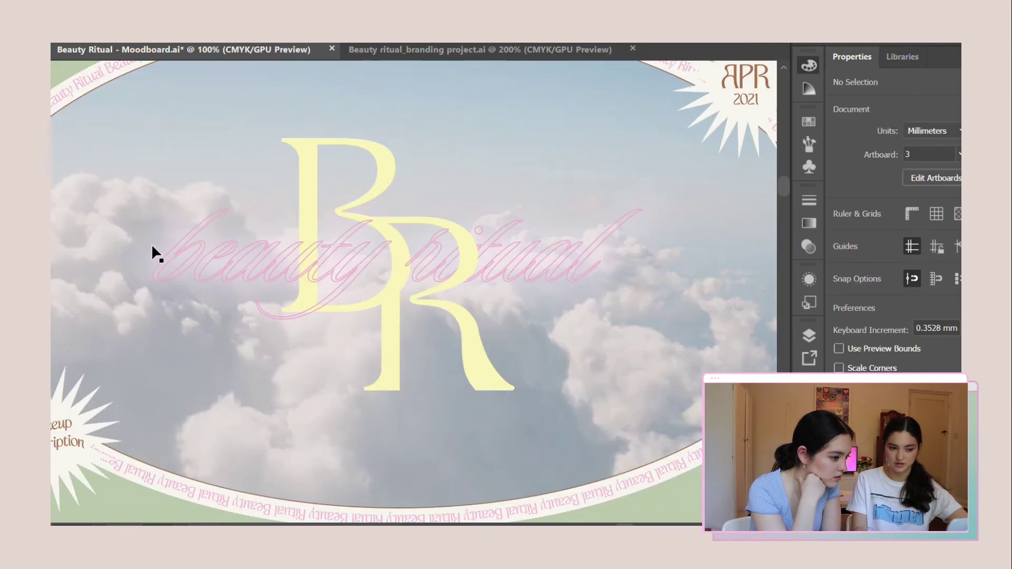
scroll(261, 232, down, 2)
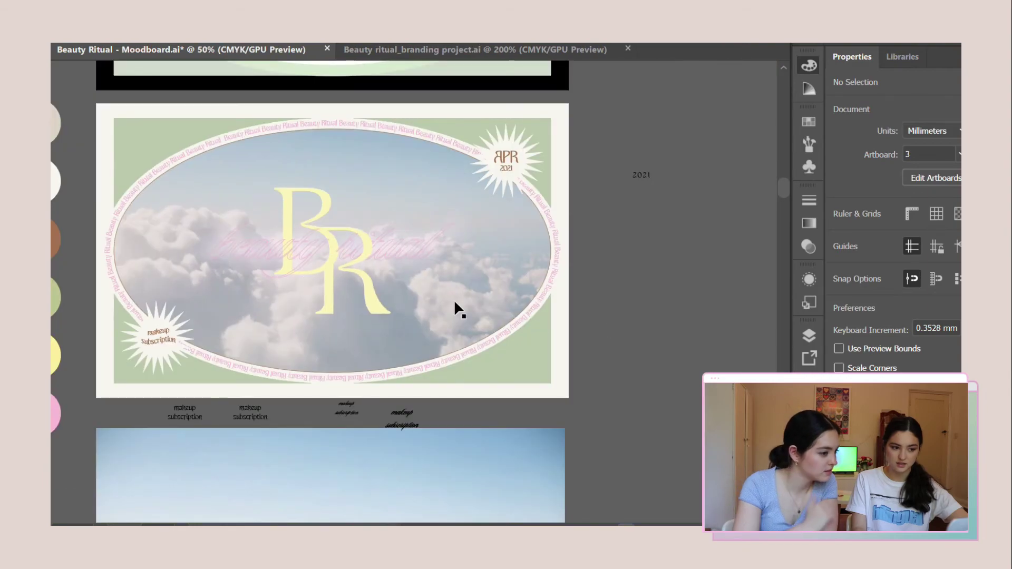
scroll(453, 299, up, 1)
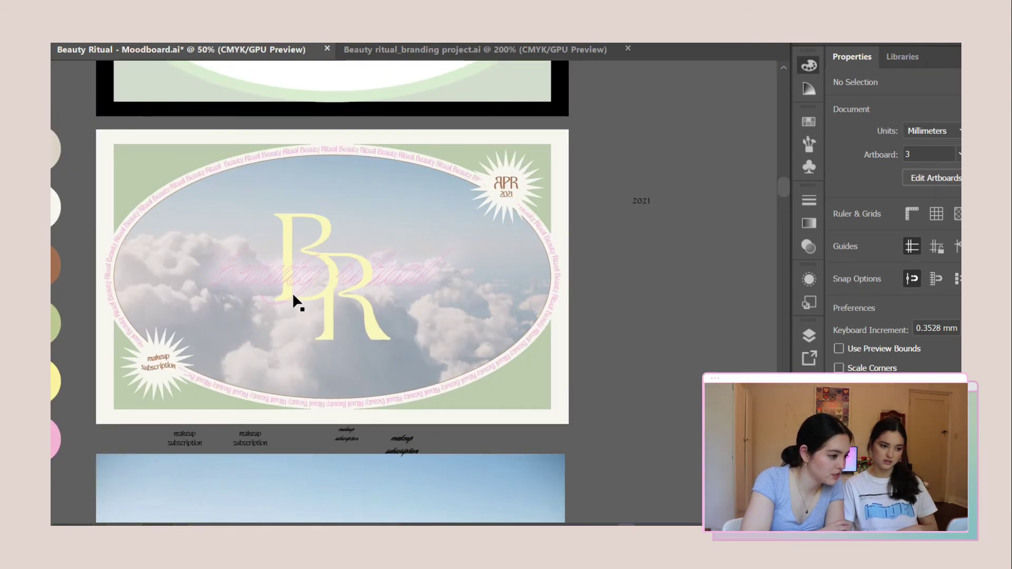
Step: Centre the makeup subscription text and its starburst horizontally on each other
scroll(194, 334, up, 4)
click(231, 284)
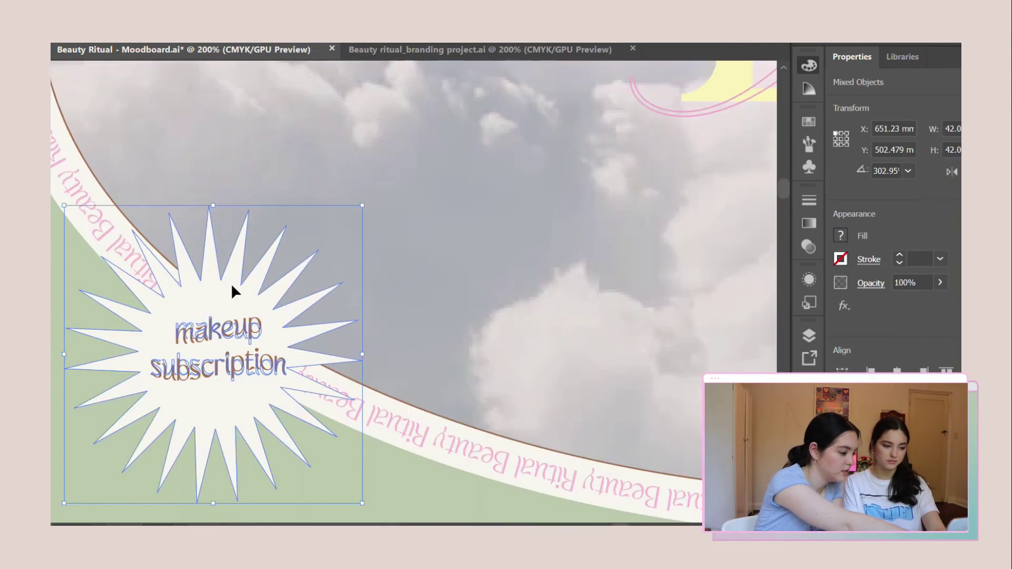
click(897, 370)
click(560, 254)
Step: Examine the whole cloud artboard beside the colour palette at different magnifications
scroll(337, 305, down, 3)
click(188, 395)
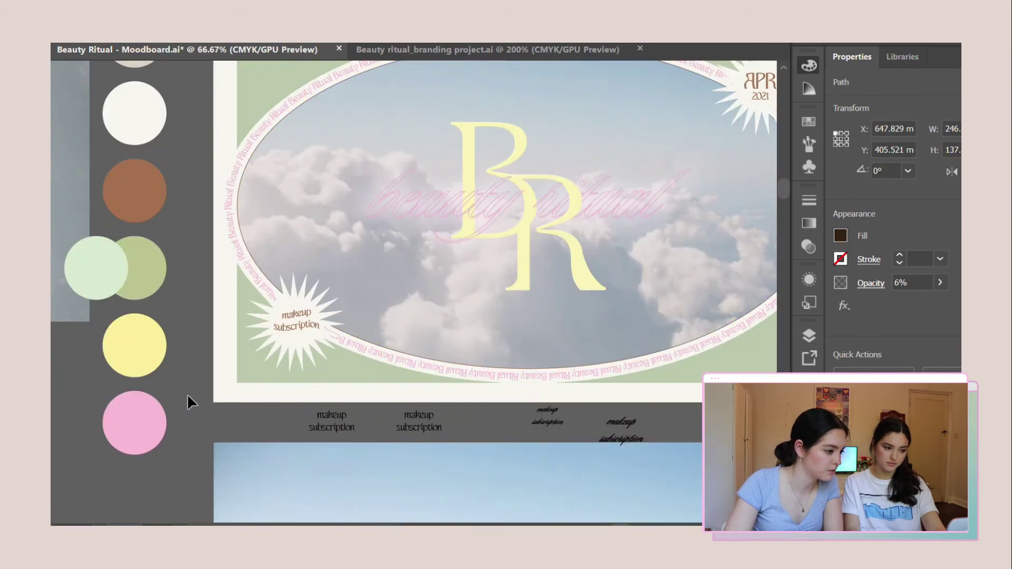
click(188, 394)
scroll(295, 362, down, 2)
scroll(381, 281, up, 1)
scroll(382, 282, down, 1)
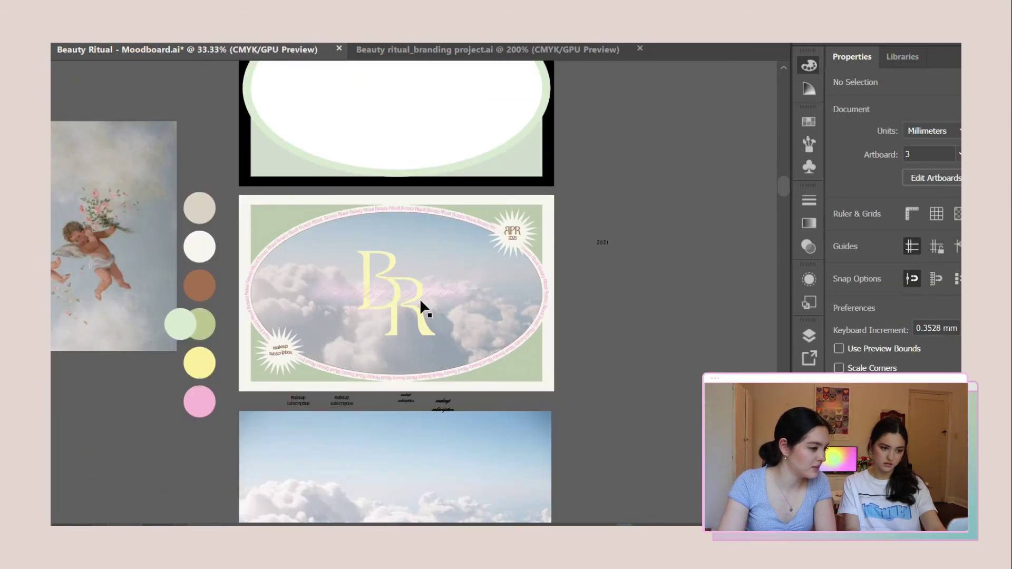
scroll(420, 298, up, 2)
scroll(422, 309, down, 2)
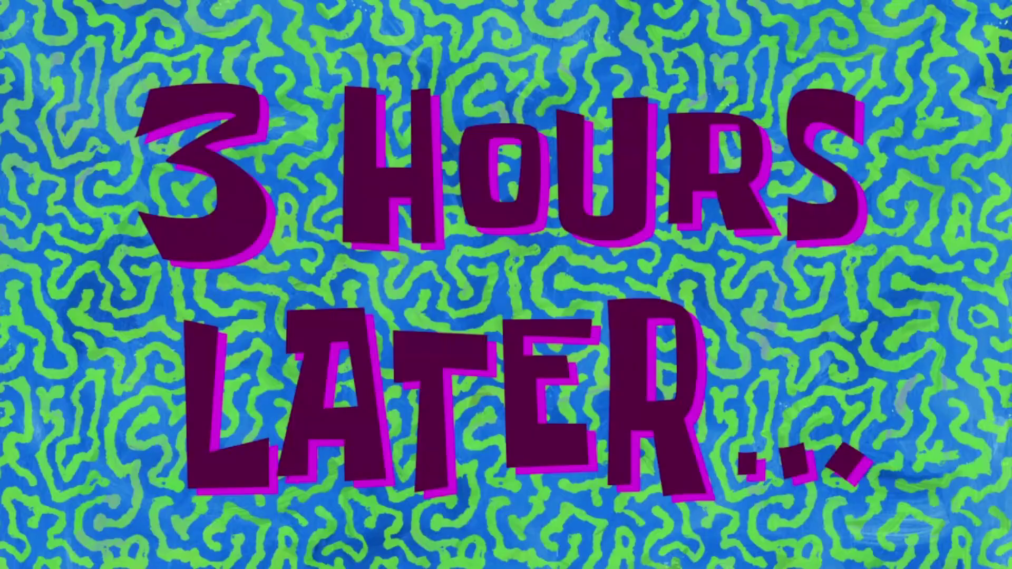